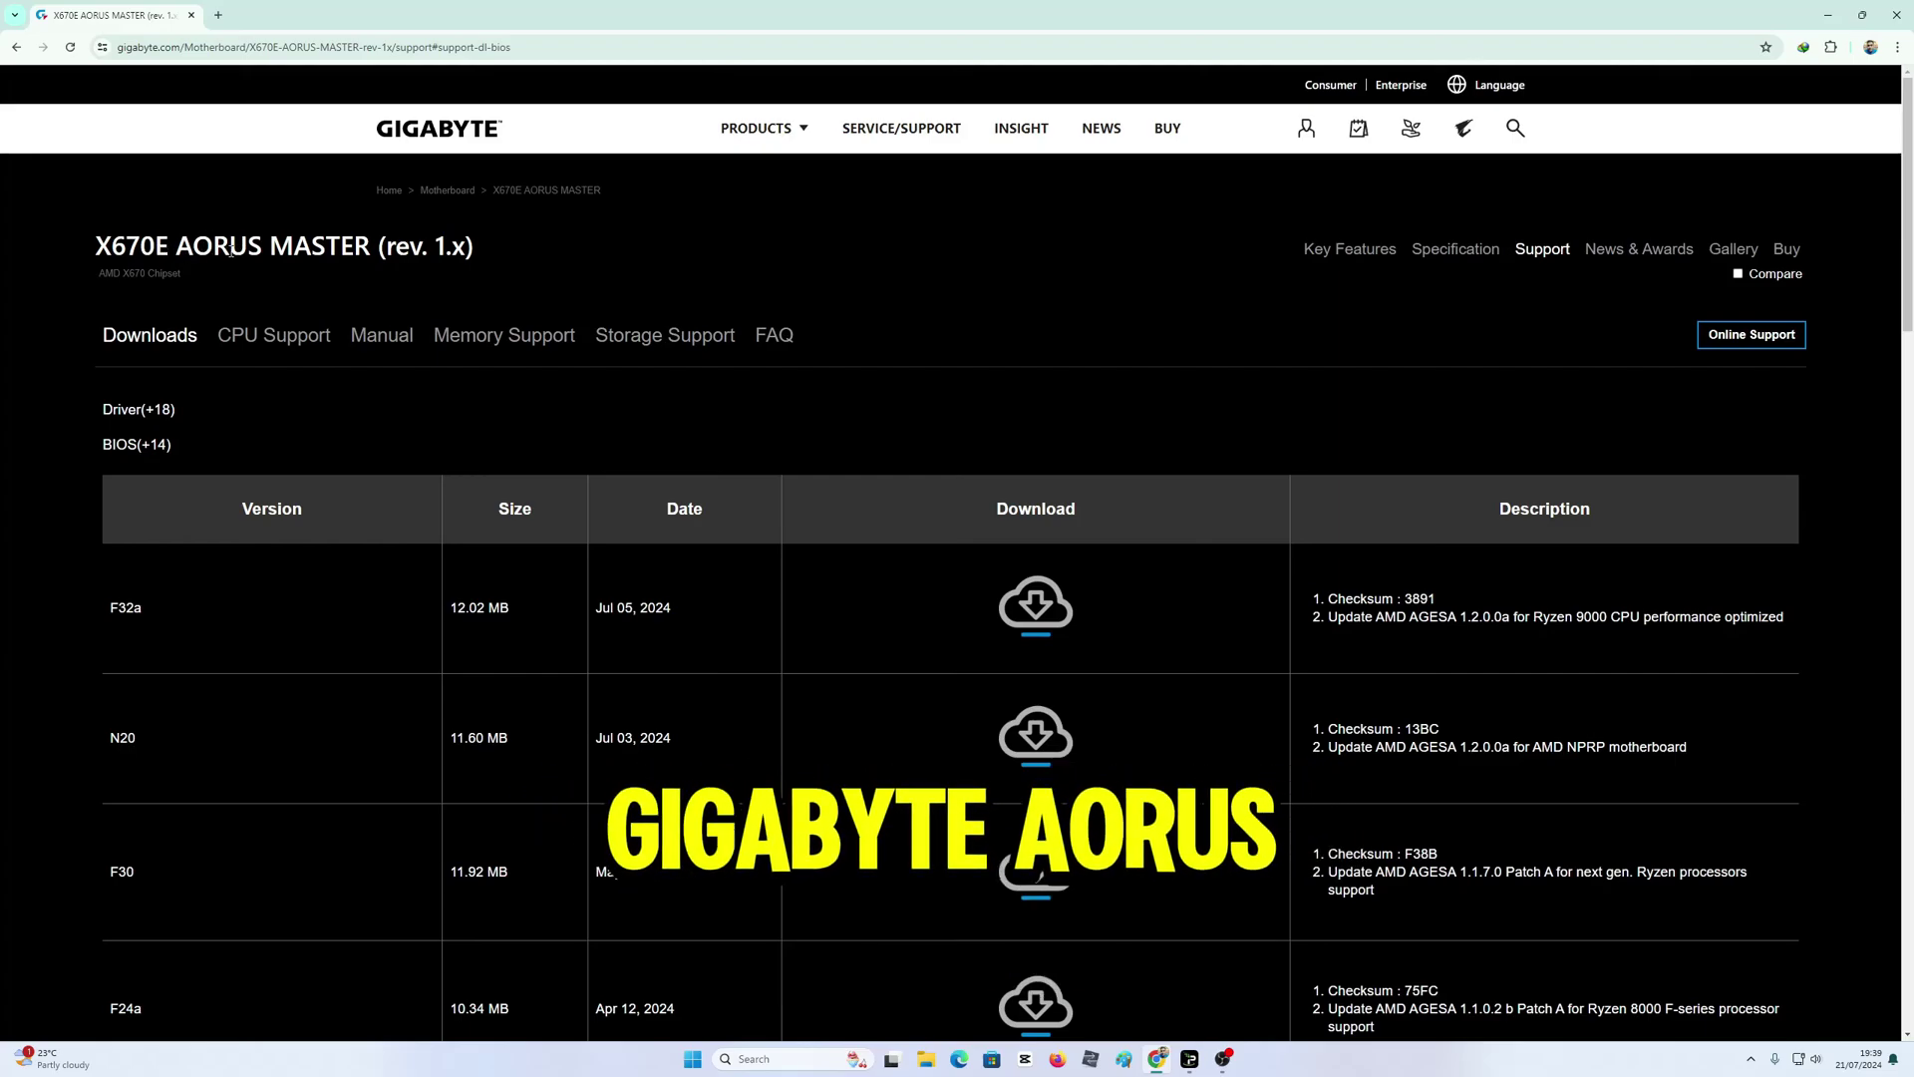
# Highlight the product name X670E AORUS MASTER, its 1.x revision and the F32a version entry
pyautogui.moveTo(503, 246); pyautogui.dragTo(435, 246)
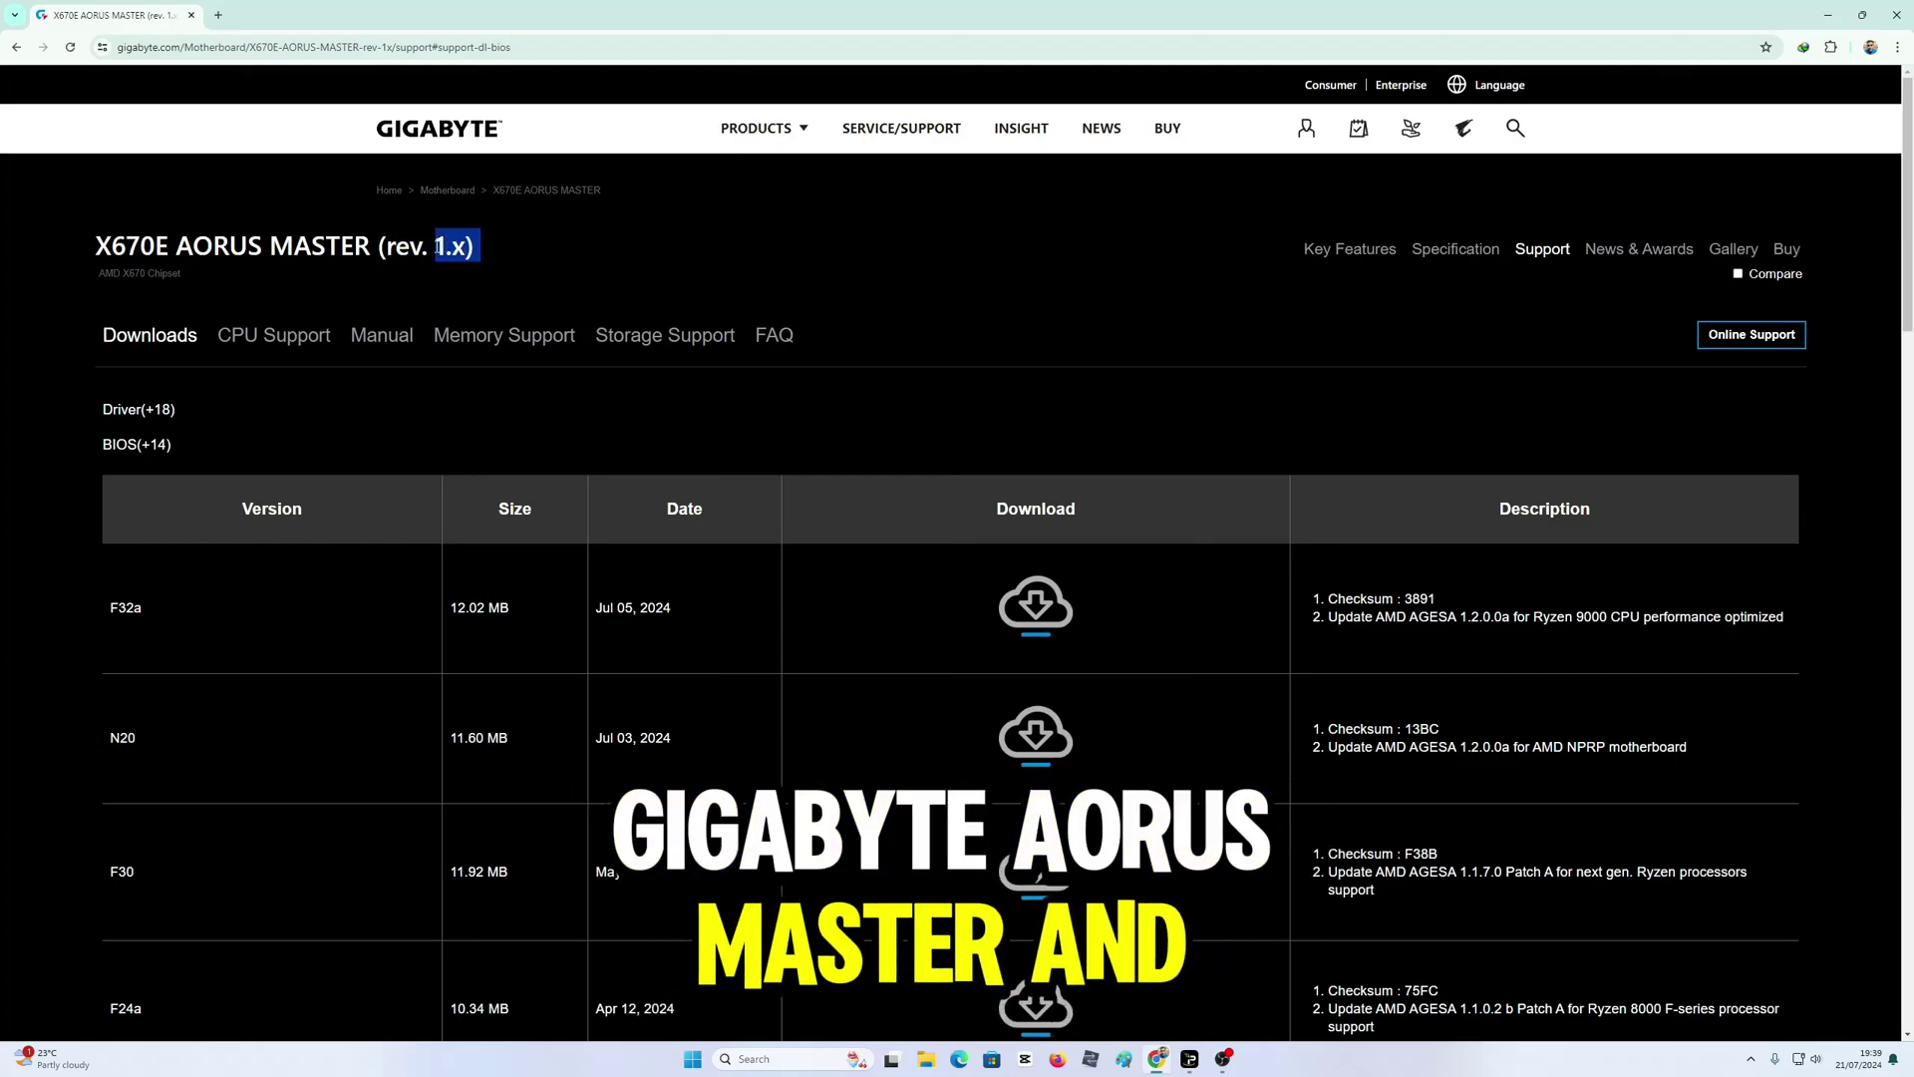
pyautogui.click(486, 259)
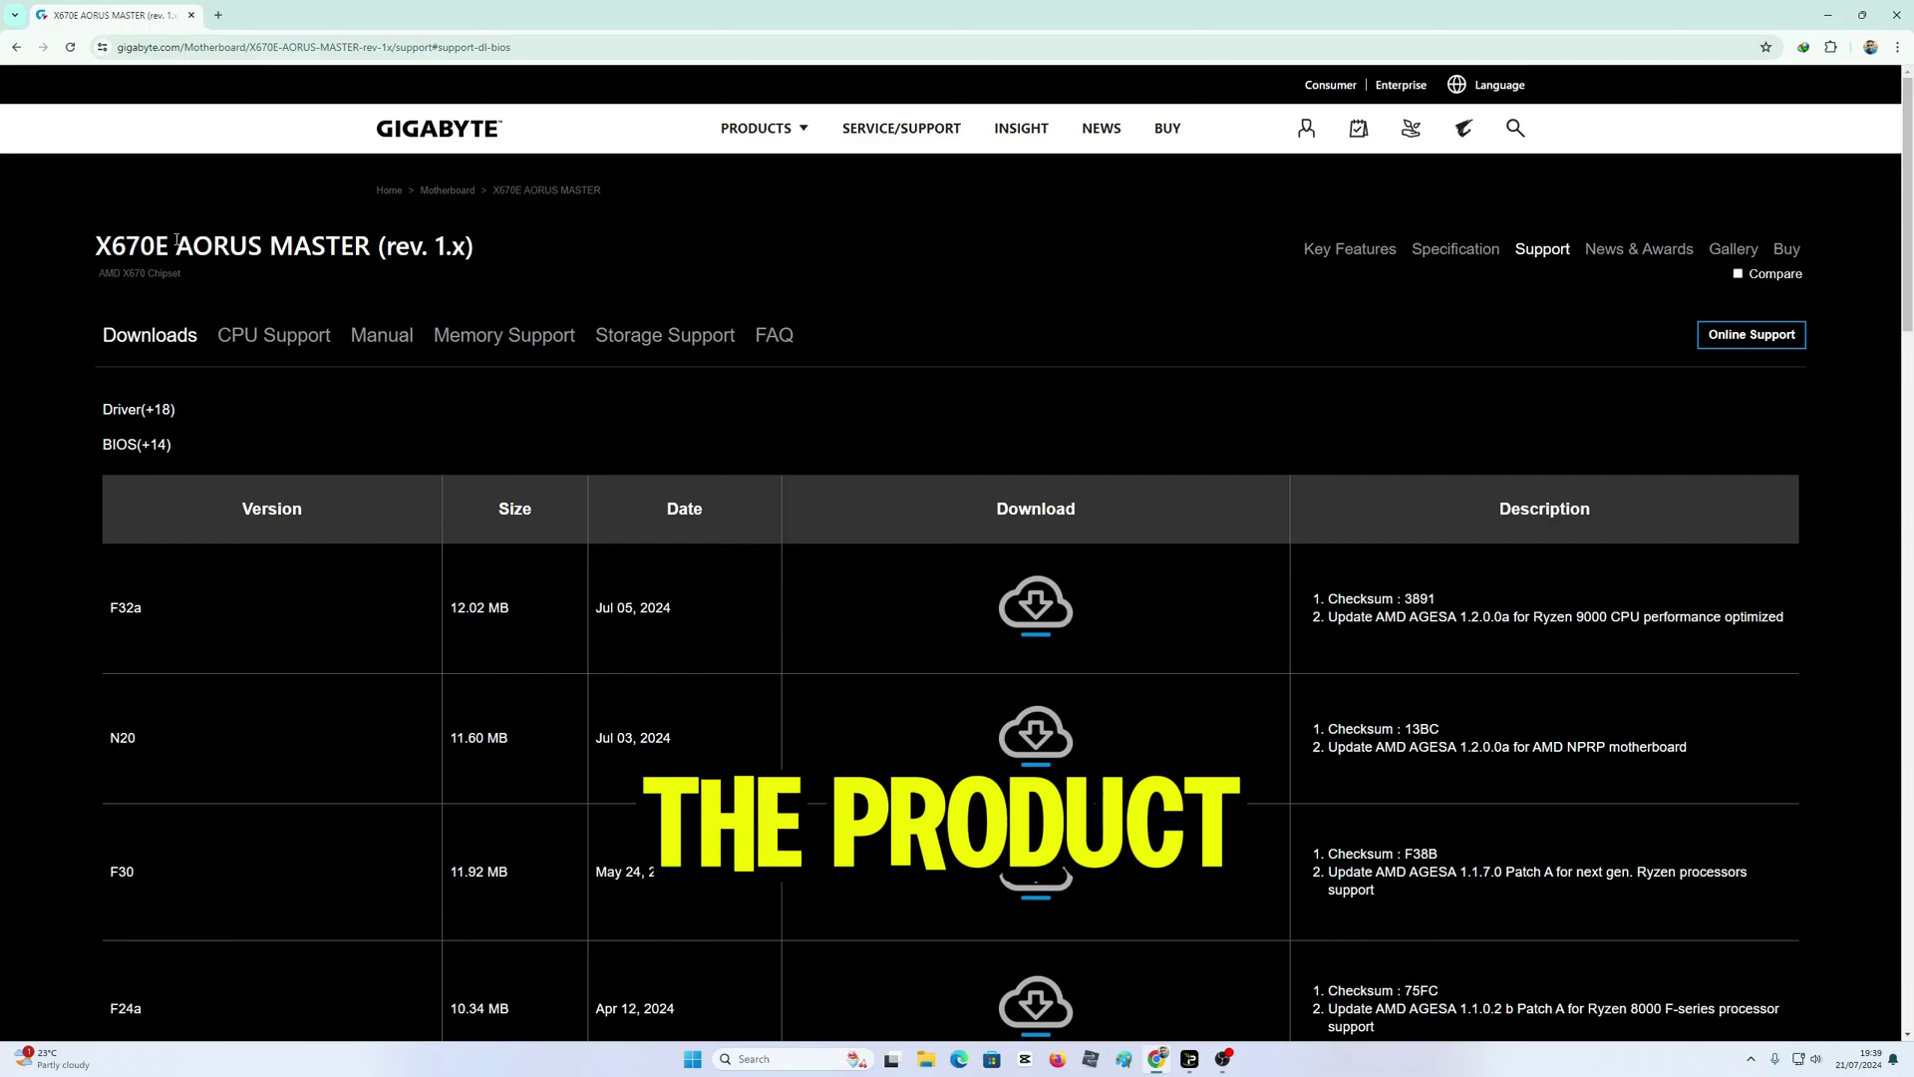
pyautogui.moveTo(95, 246); pyautogui.dragTo(376, 249)
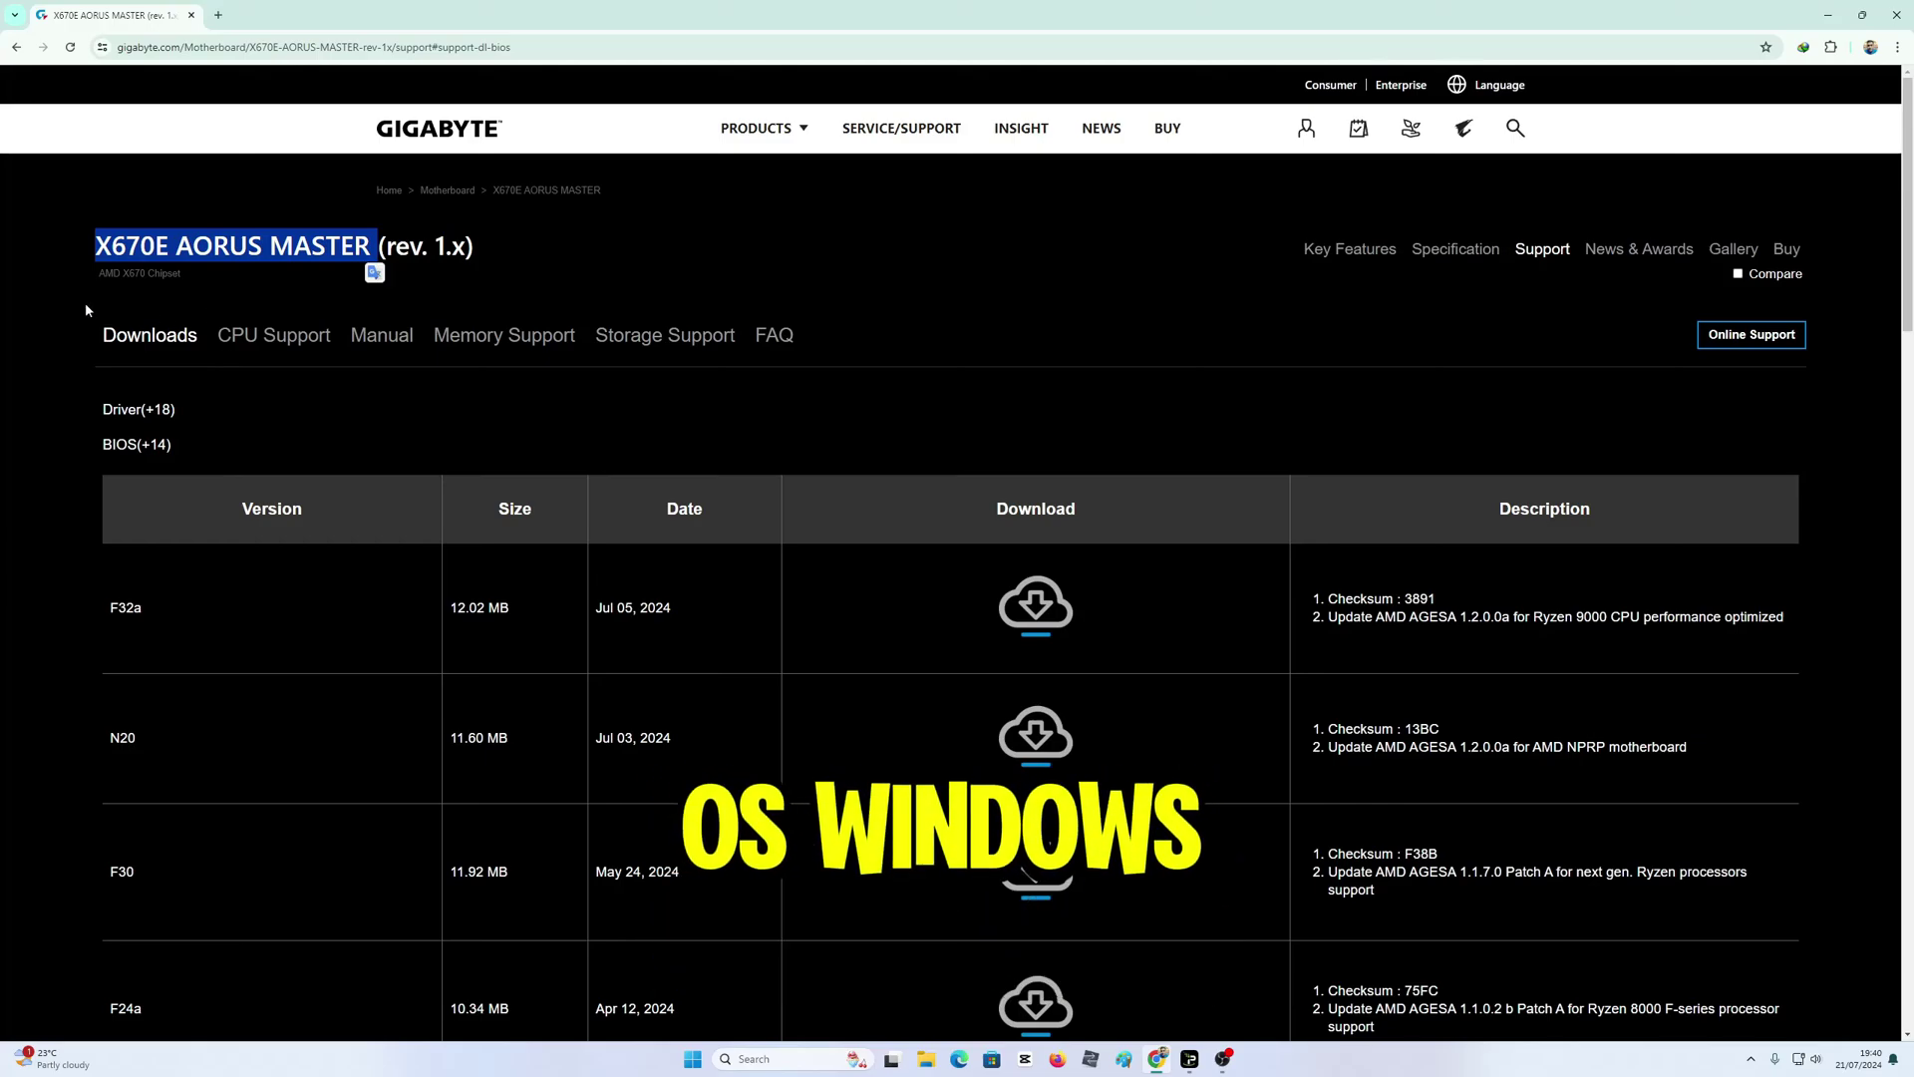
pyautogui.scroll(-1, 99, 349)
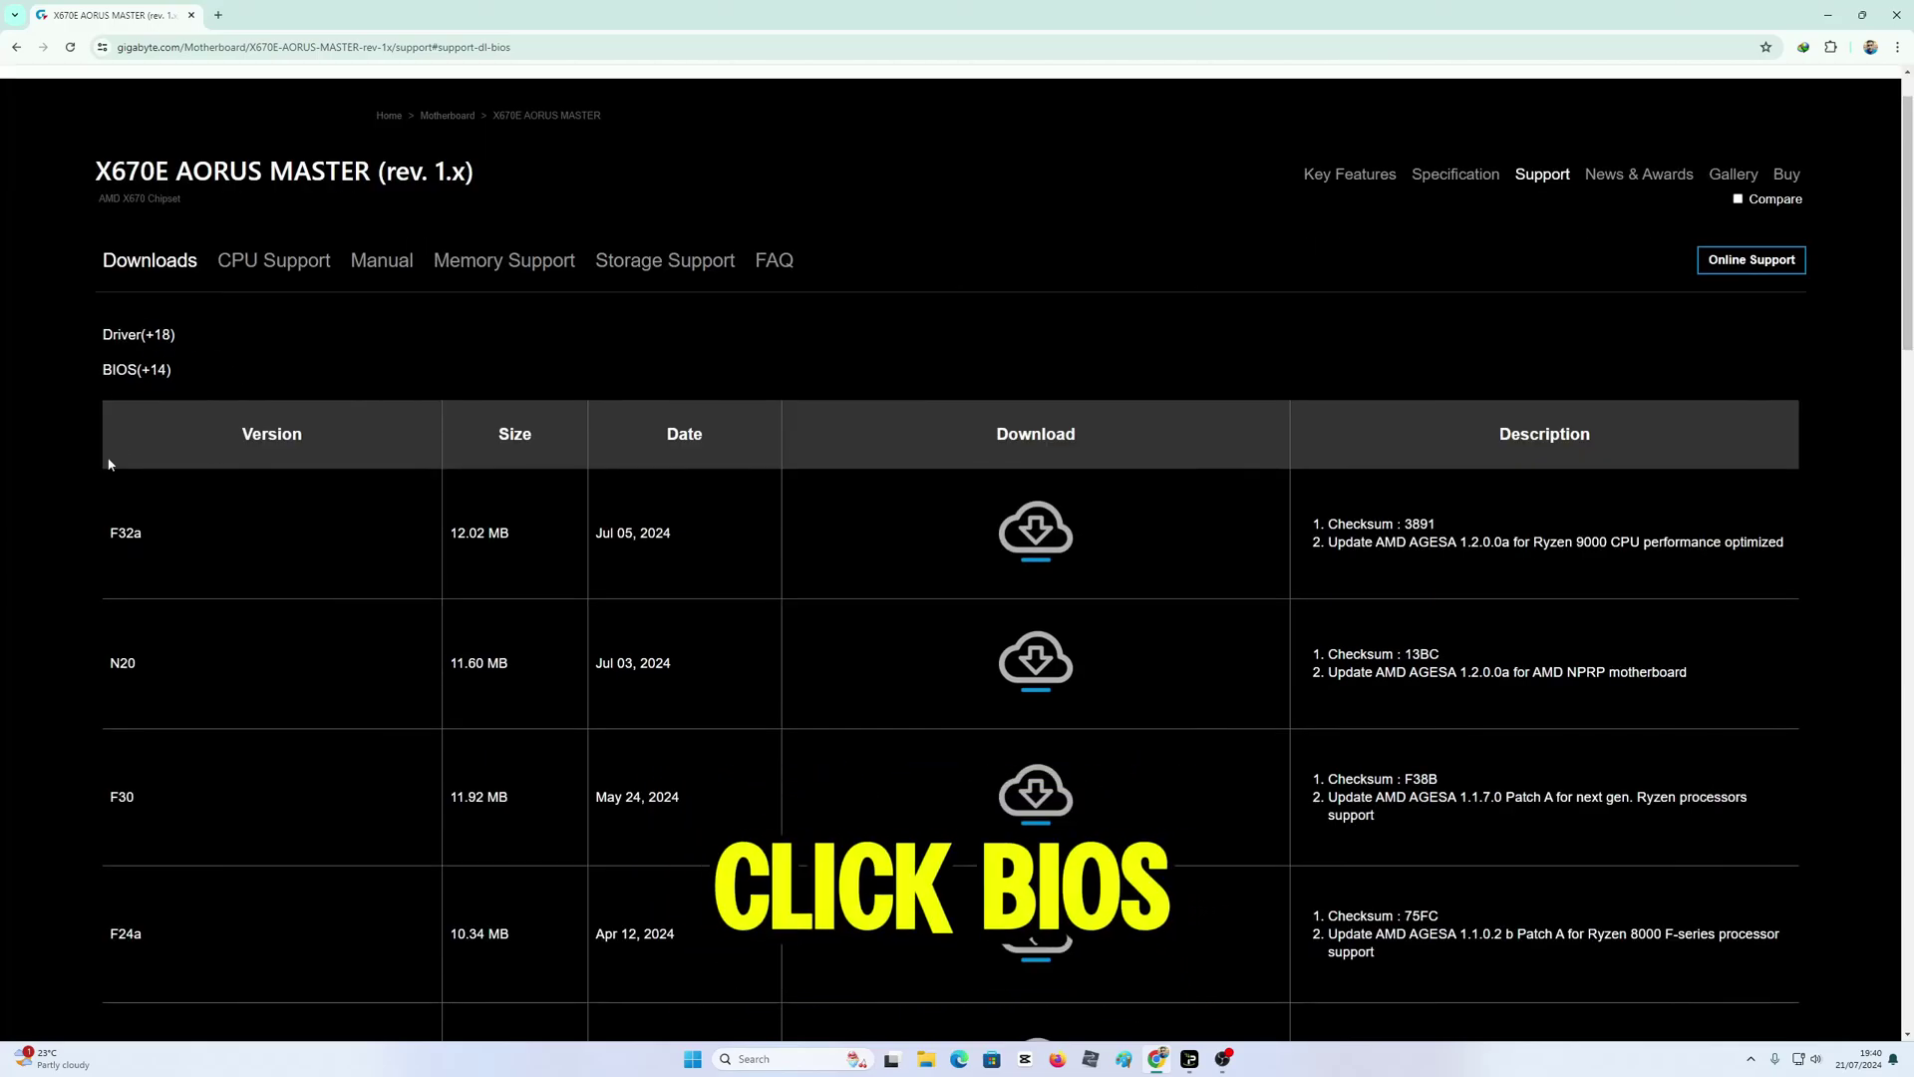
pyautogui.scroll(-15, 104, 538)
pyautogui.scroll(15, 183, 684)
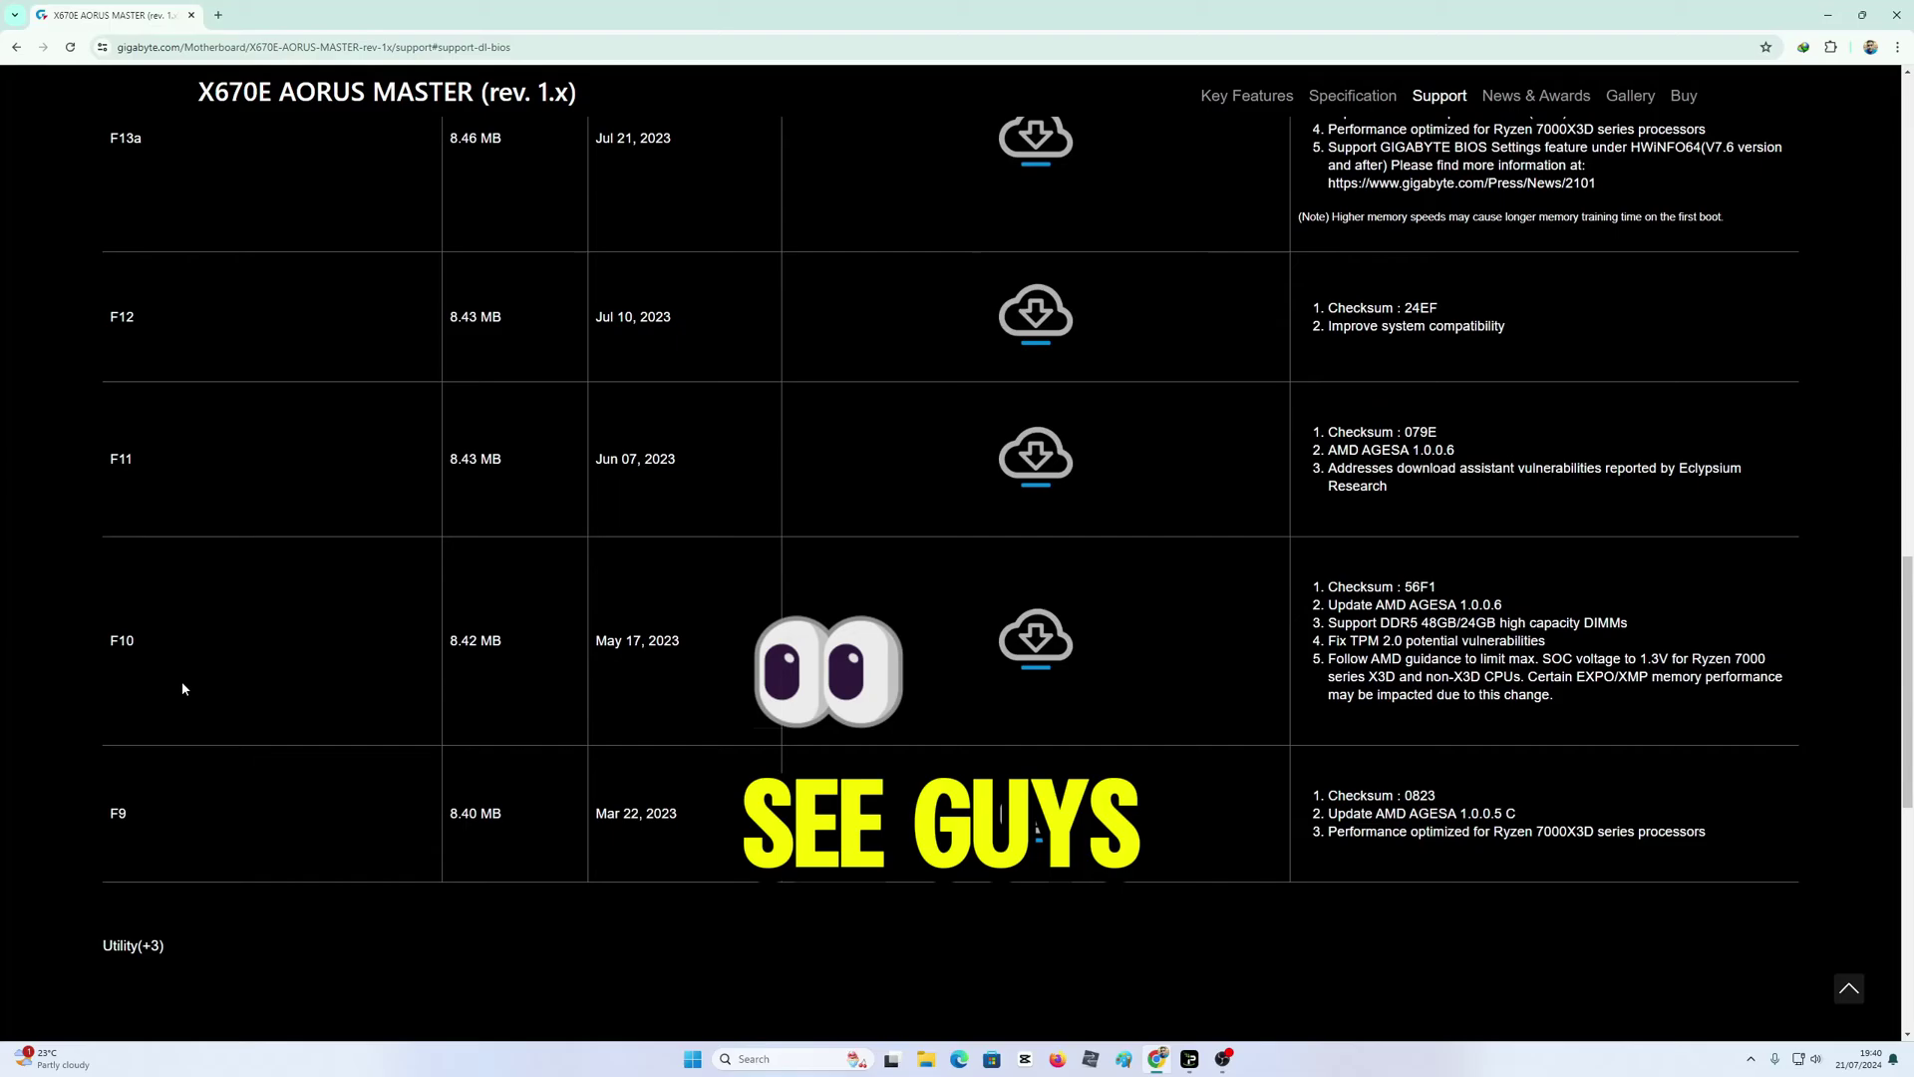
pyautogui.scroll(1, 188, 413)
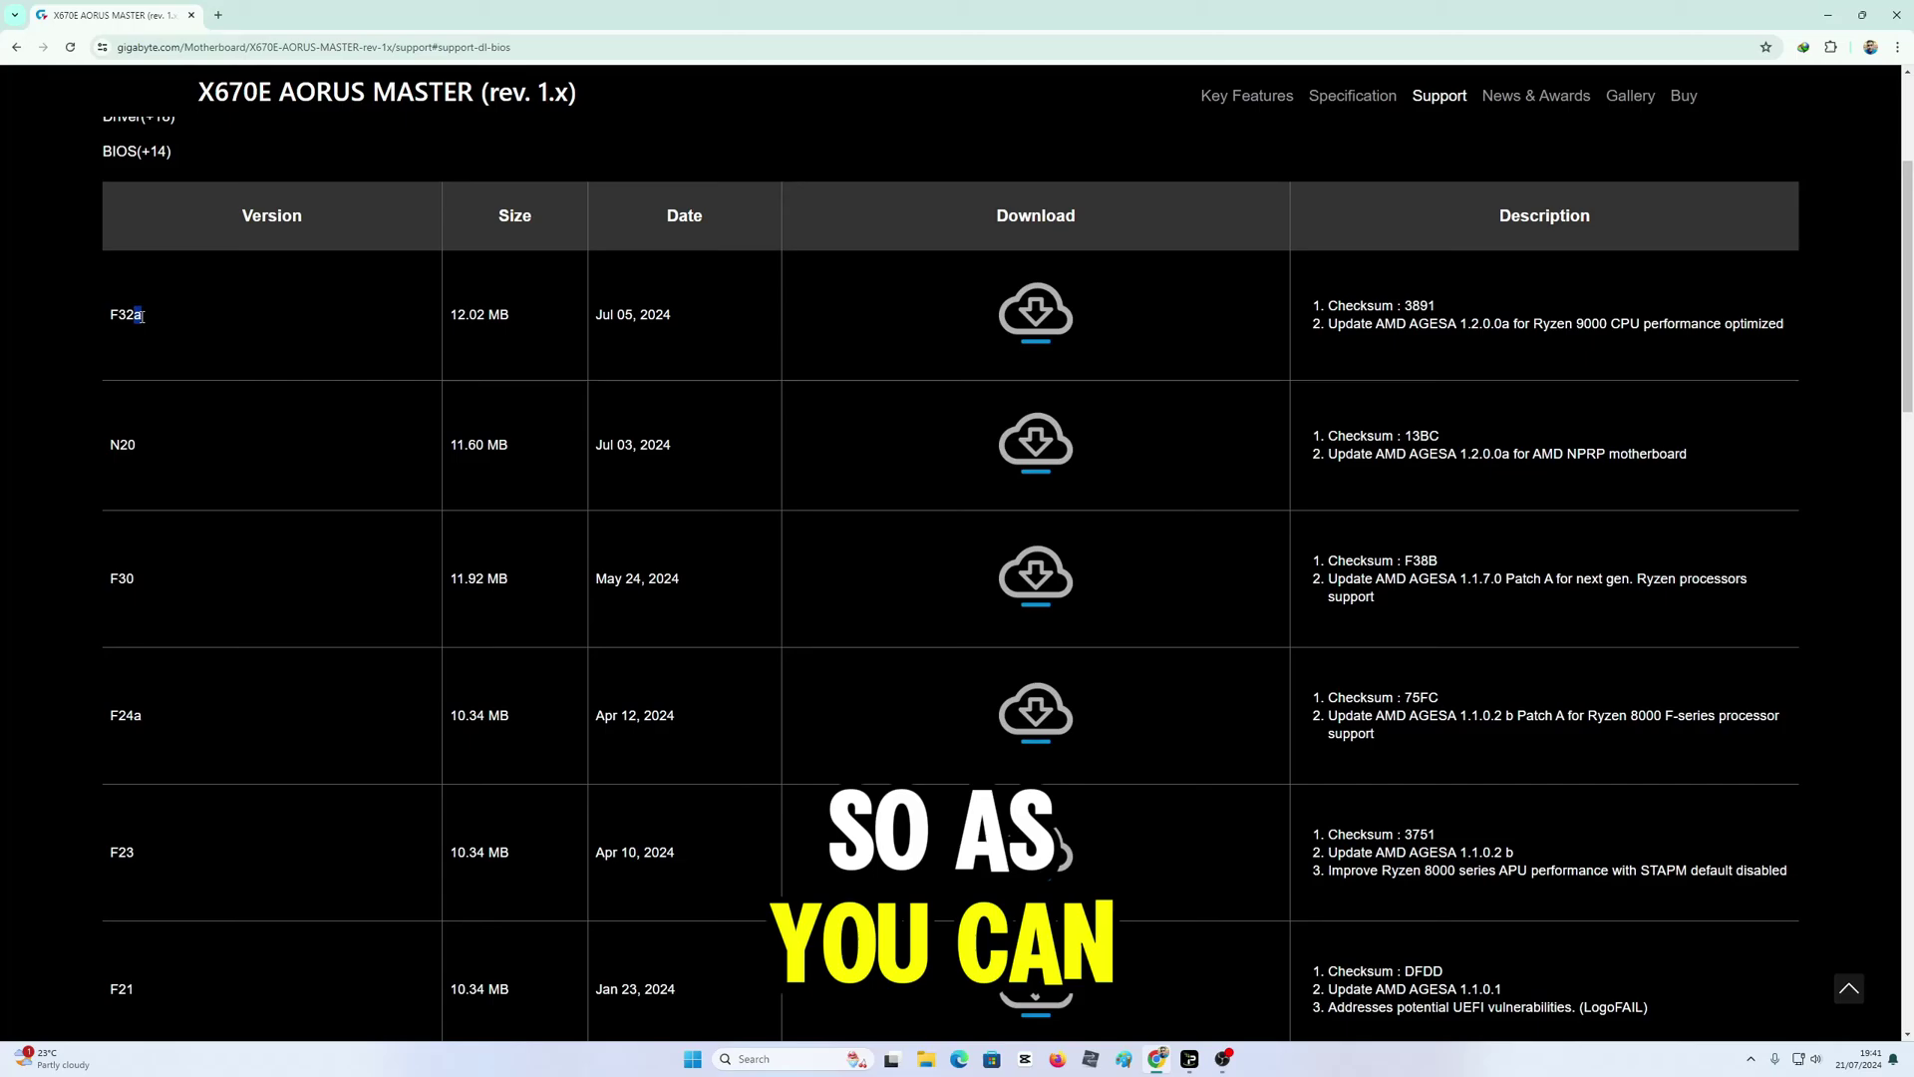
pyautogui.click(132, 316)
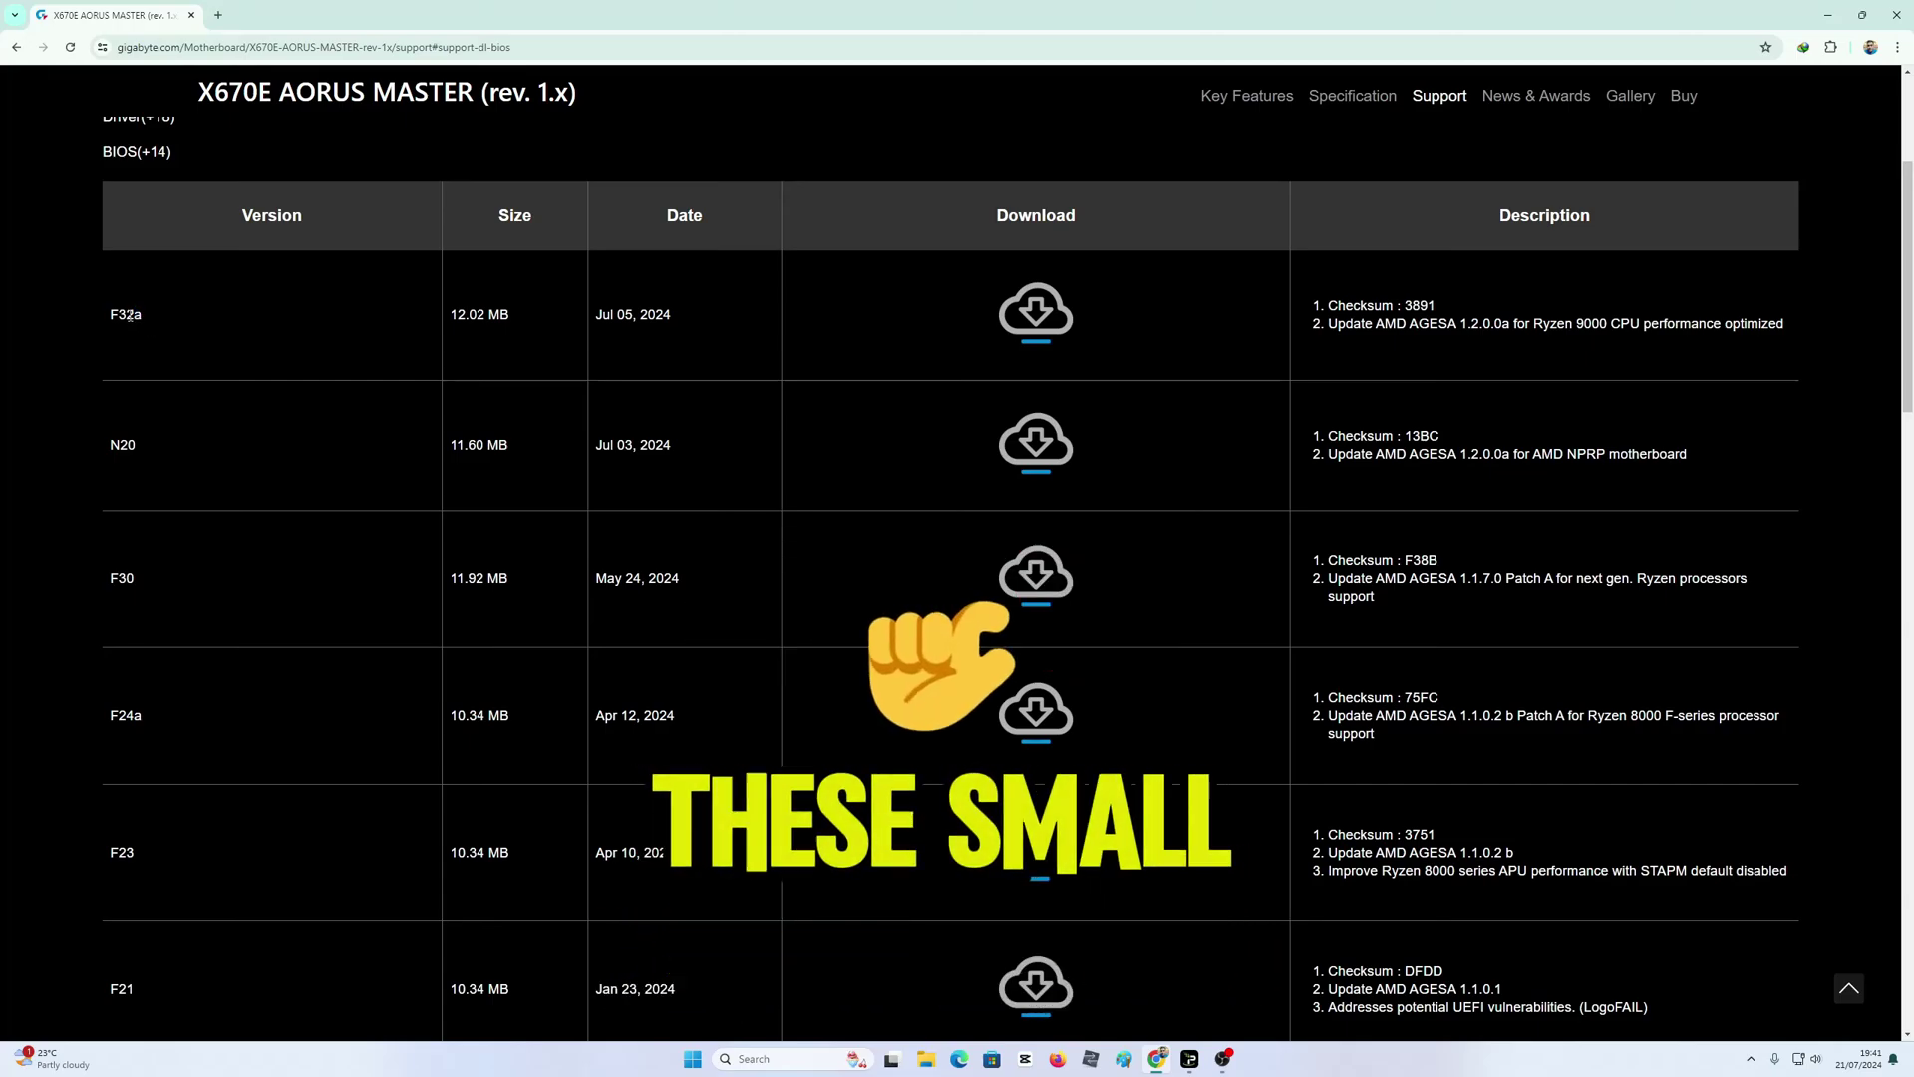
pyautogui.moveTo(131, 316); pyautogui.dragTo(143, 316)
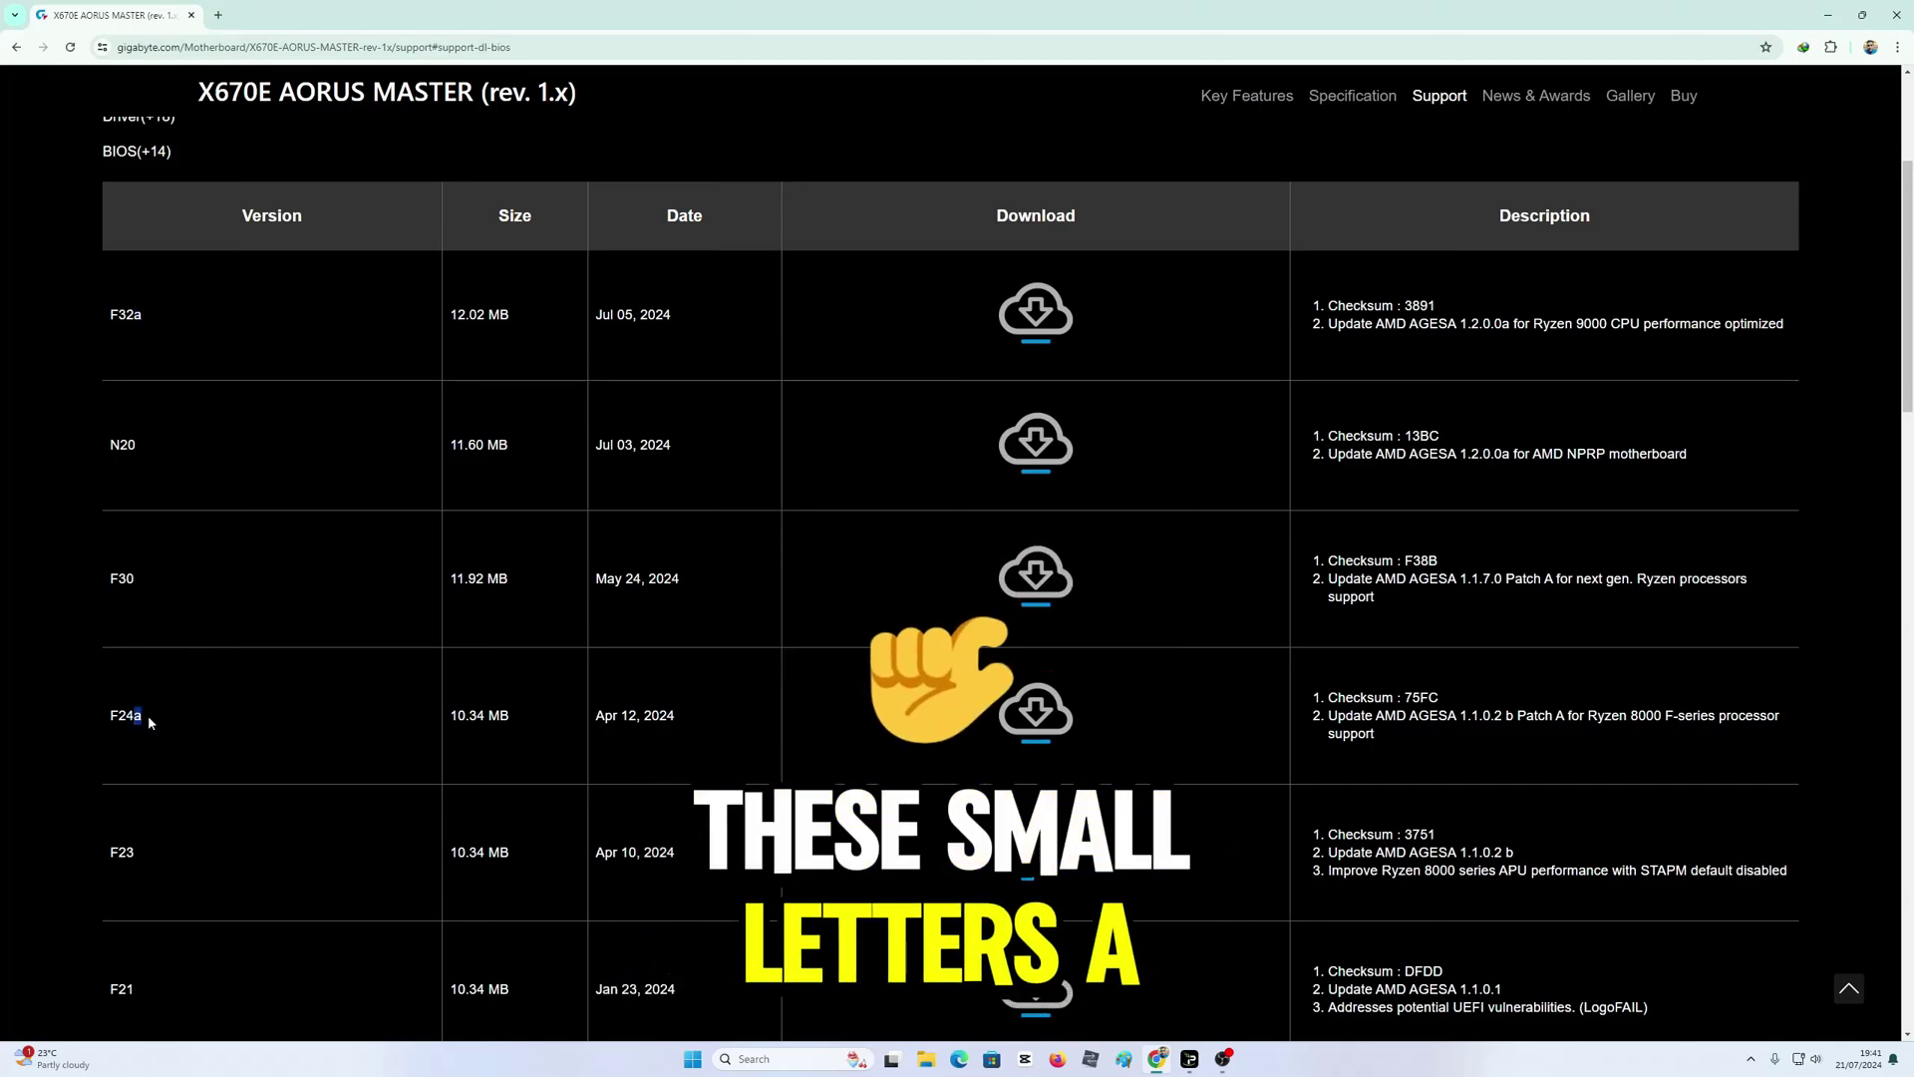
pyautogui.scroll(-1, 150, 722)
pyautogui.scroll(2, 171, 700)
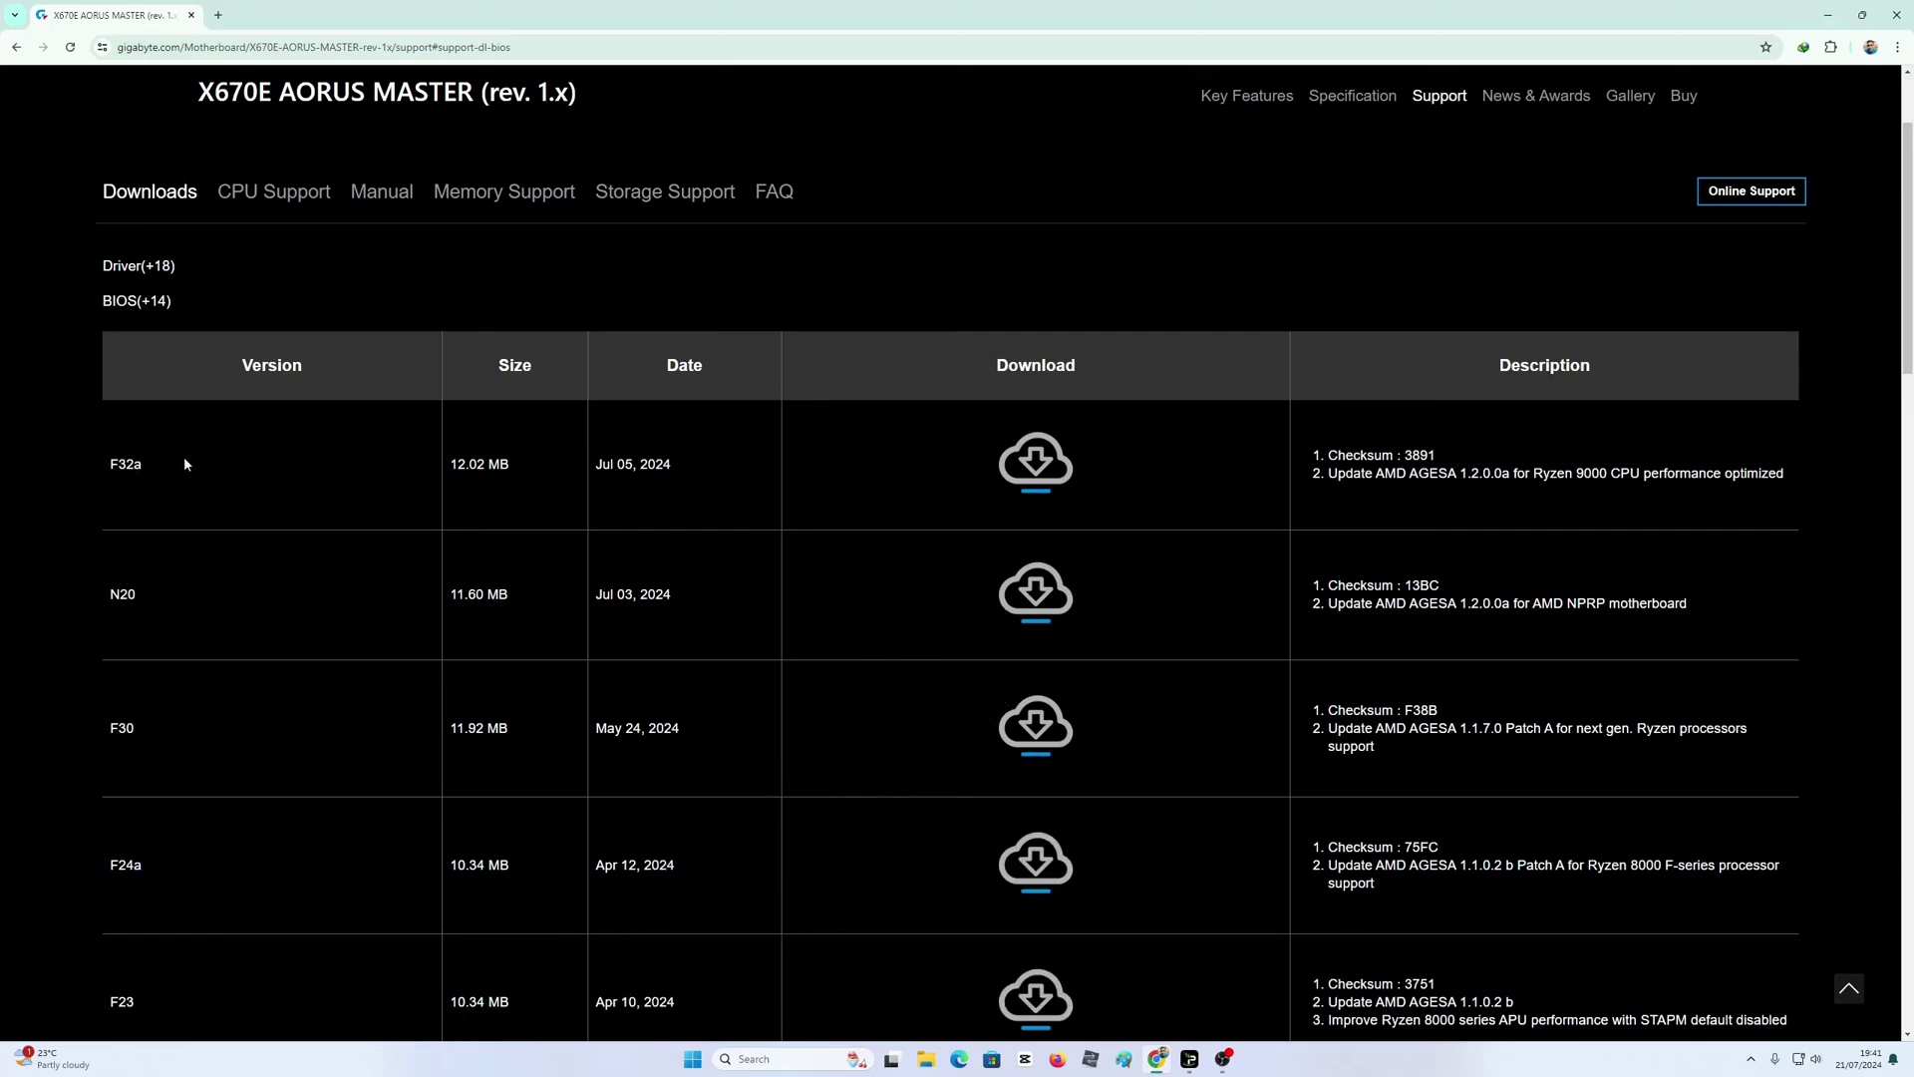
# Compare the F32a entry, noting Ryzen 9000 in its description, with the N20 version
pyautogui.moveTo(183, 456); pyautogui.dragTo(153, 471)
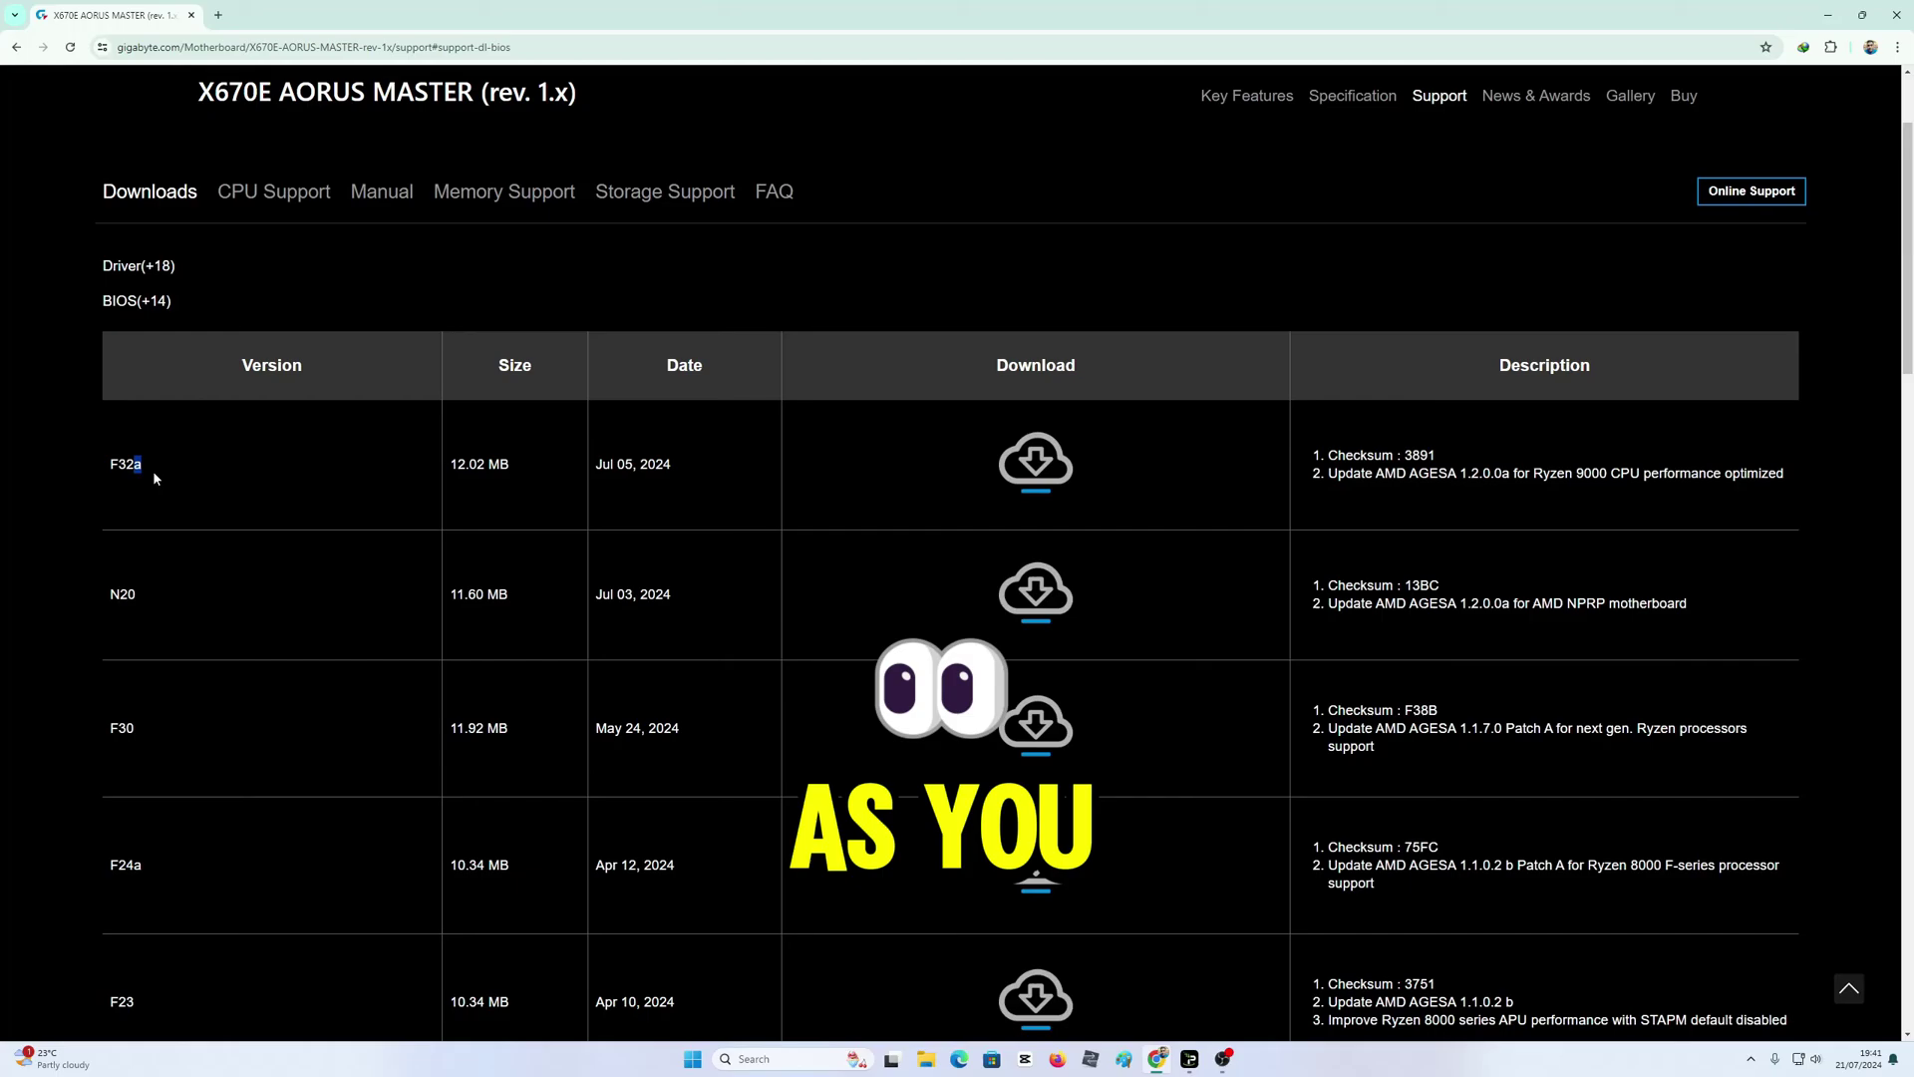
pyautogui.click(164, 470)
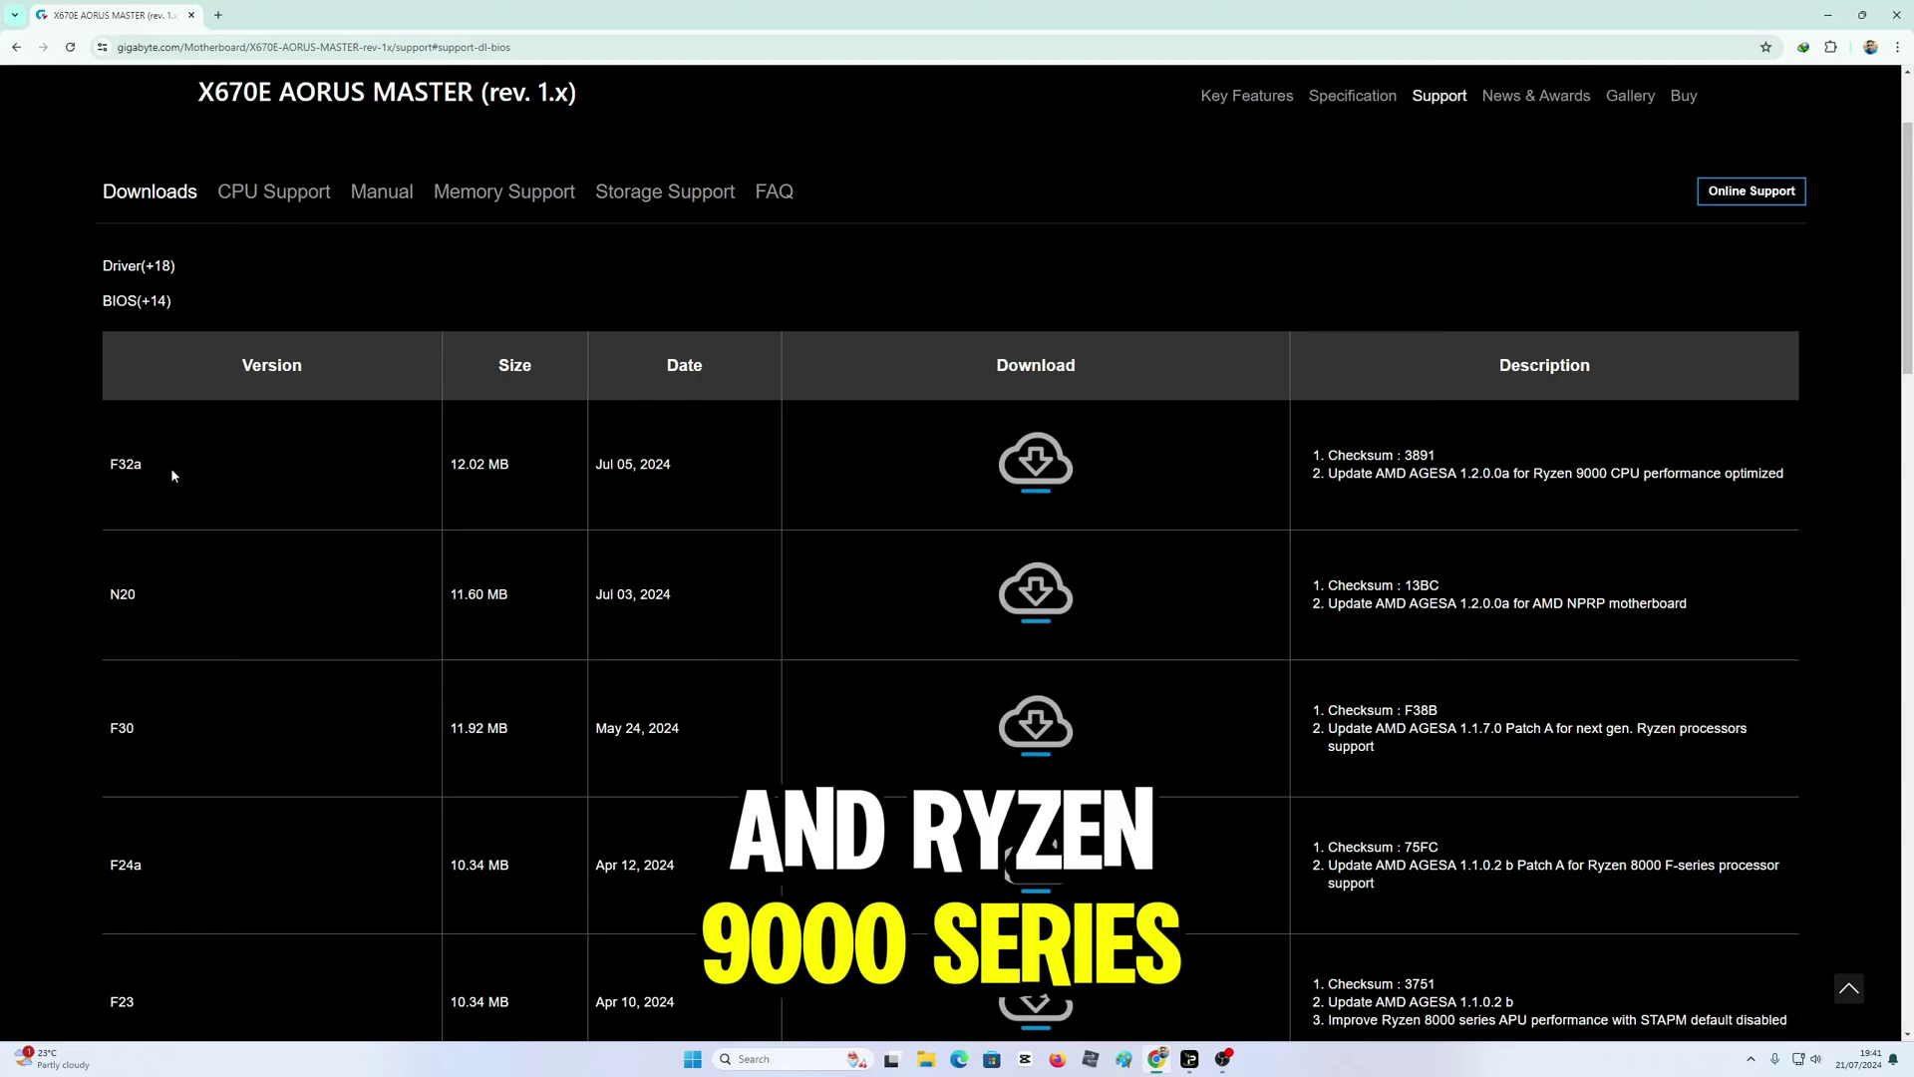
pyautogui.moveTo(1534, 476); pyautogui.dragTo(1781, 491)
pyautogui.click(1612, 619)
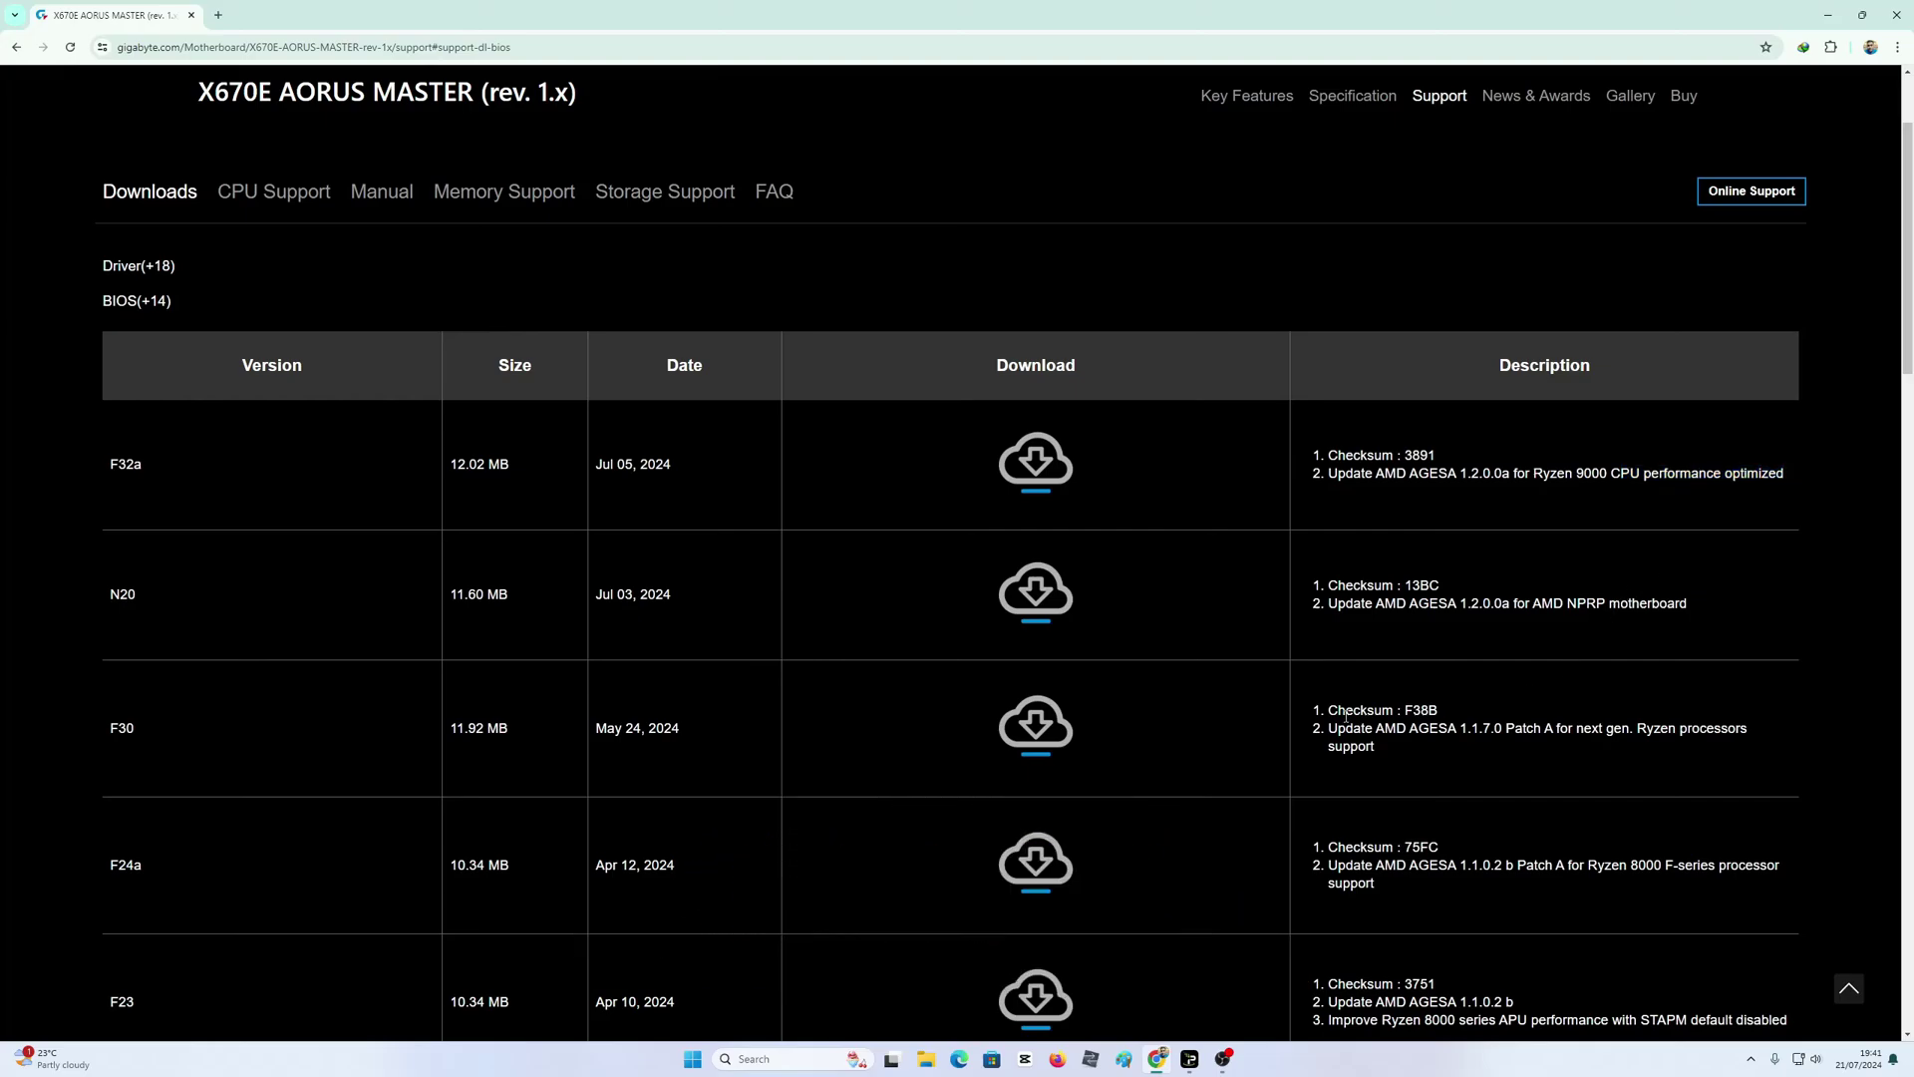
pyautogui.moveTo(105, 596); pyautogui.dragTo(140, 600)
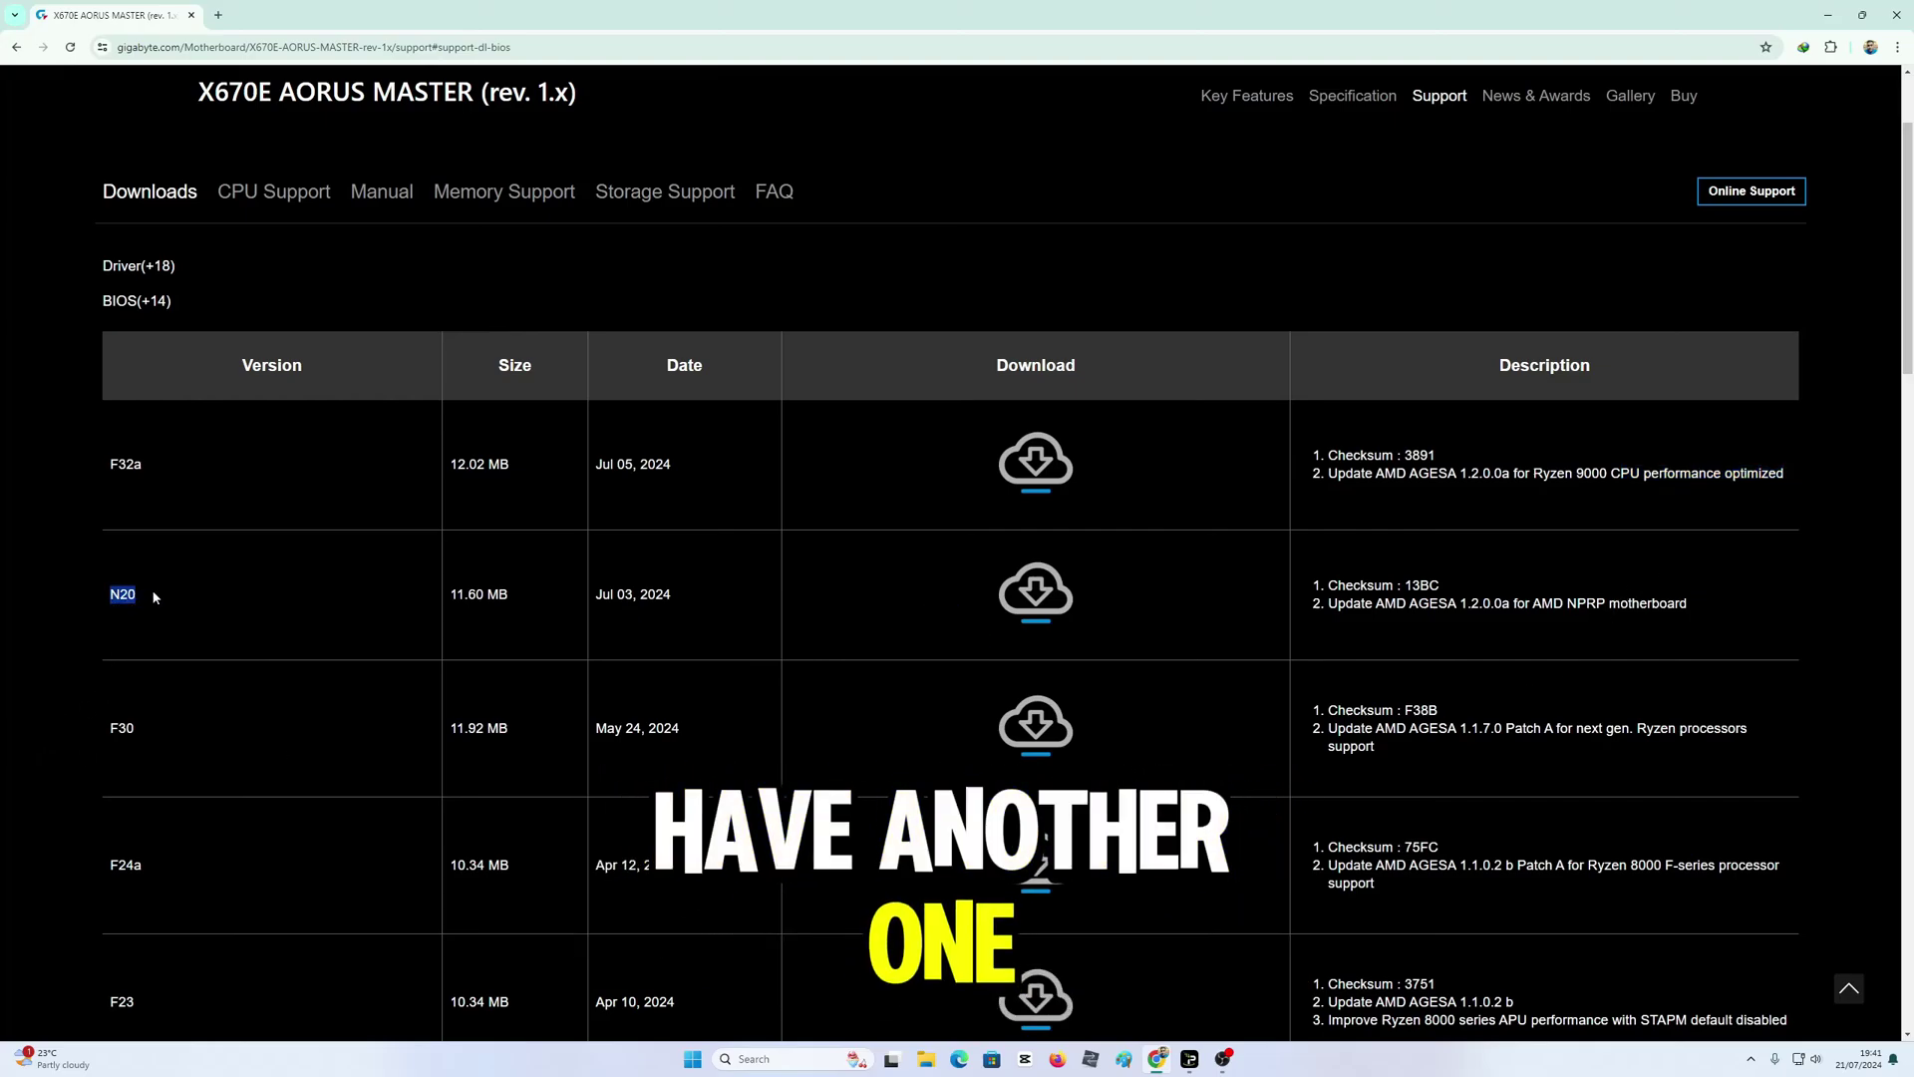
pyautogui.moveTo(118, 465); pyautogui.dragTo(125, 597)
pyautogui.click(133, 610)
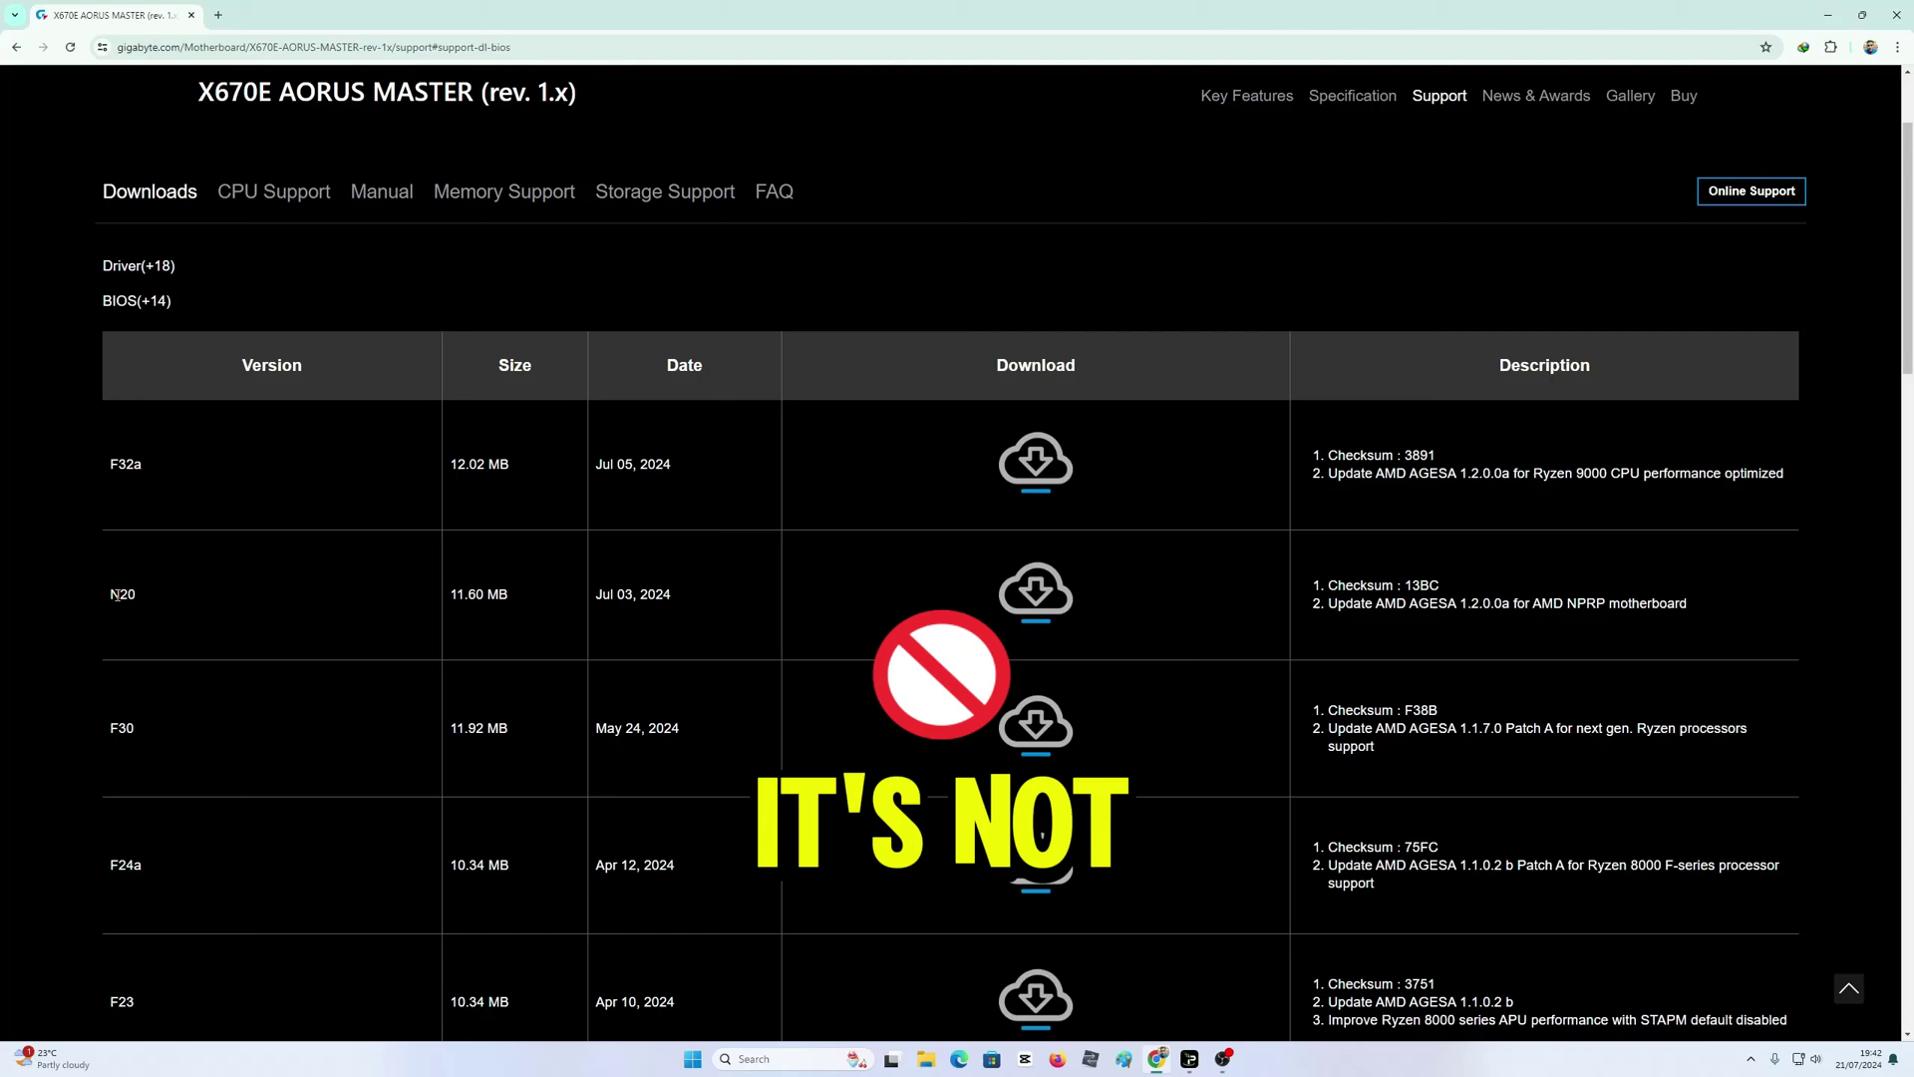
pyautogui.moveTo(126, 596); pyautogui.dragTo(135, 596)
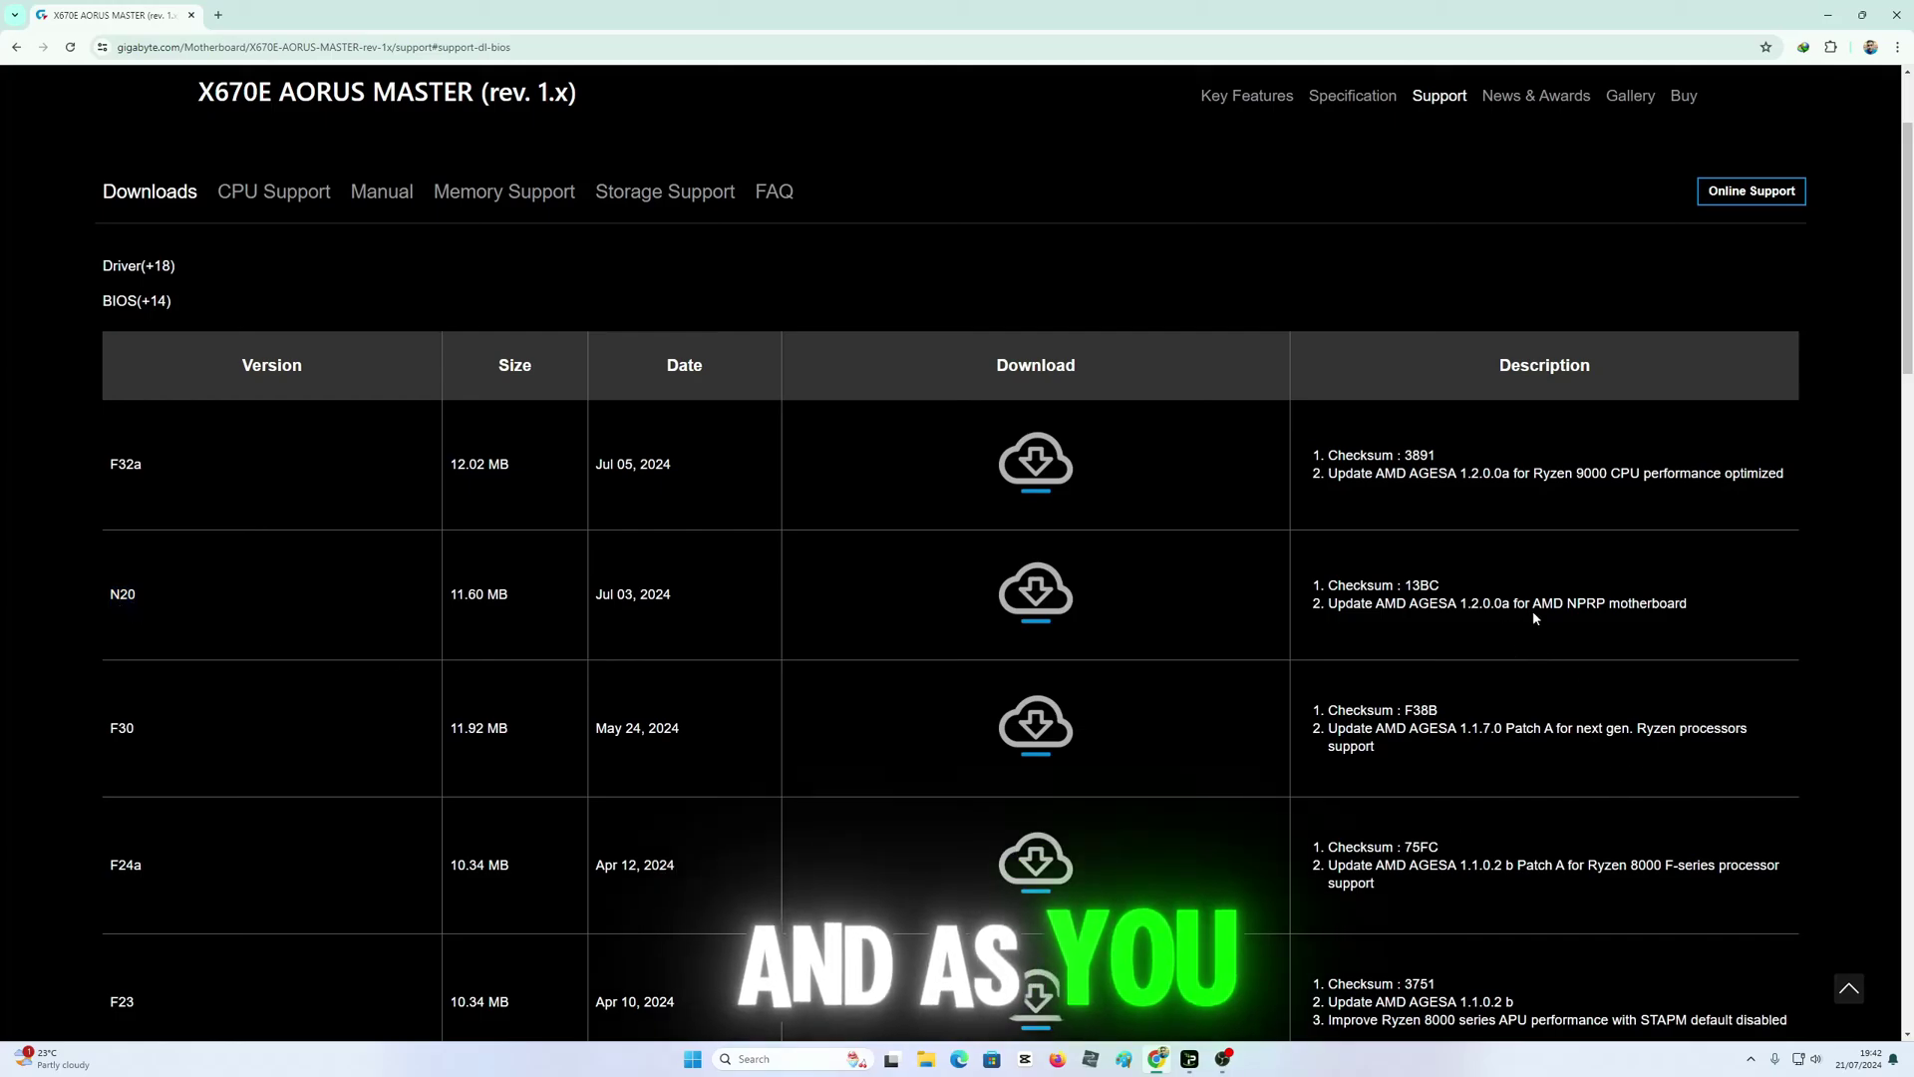
# Read the N20 description, picking out AMD AGESA and the AMD NPRP motherboard note
pyautogui.moveTo(1374, 607); pyautogui.dragTo(1457, 607)
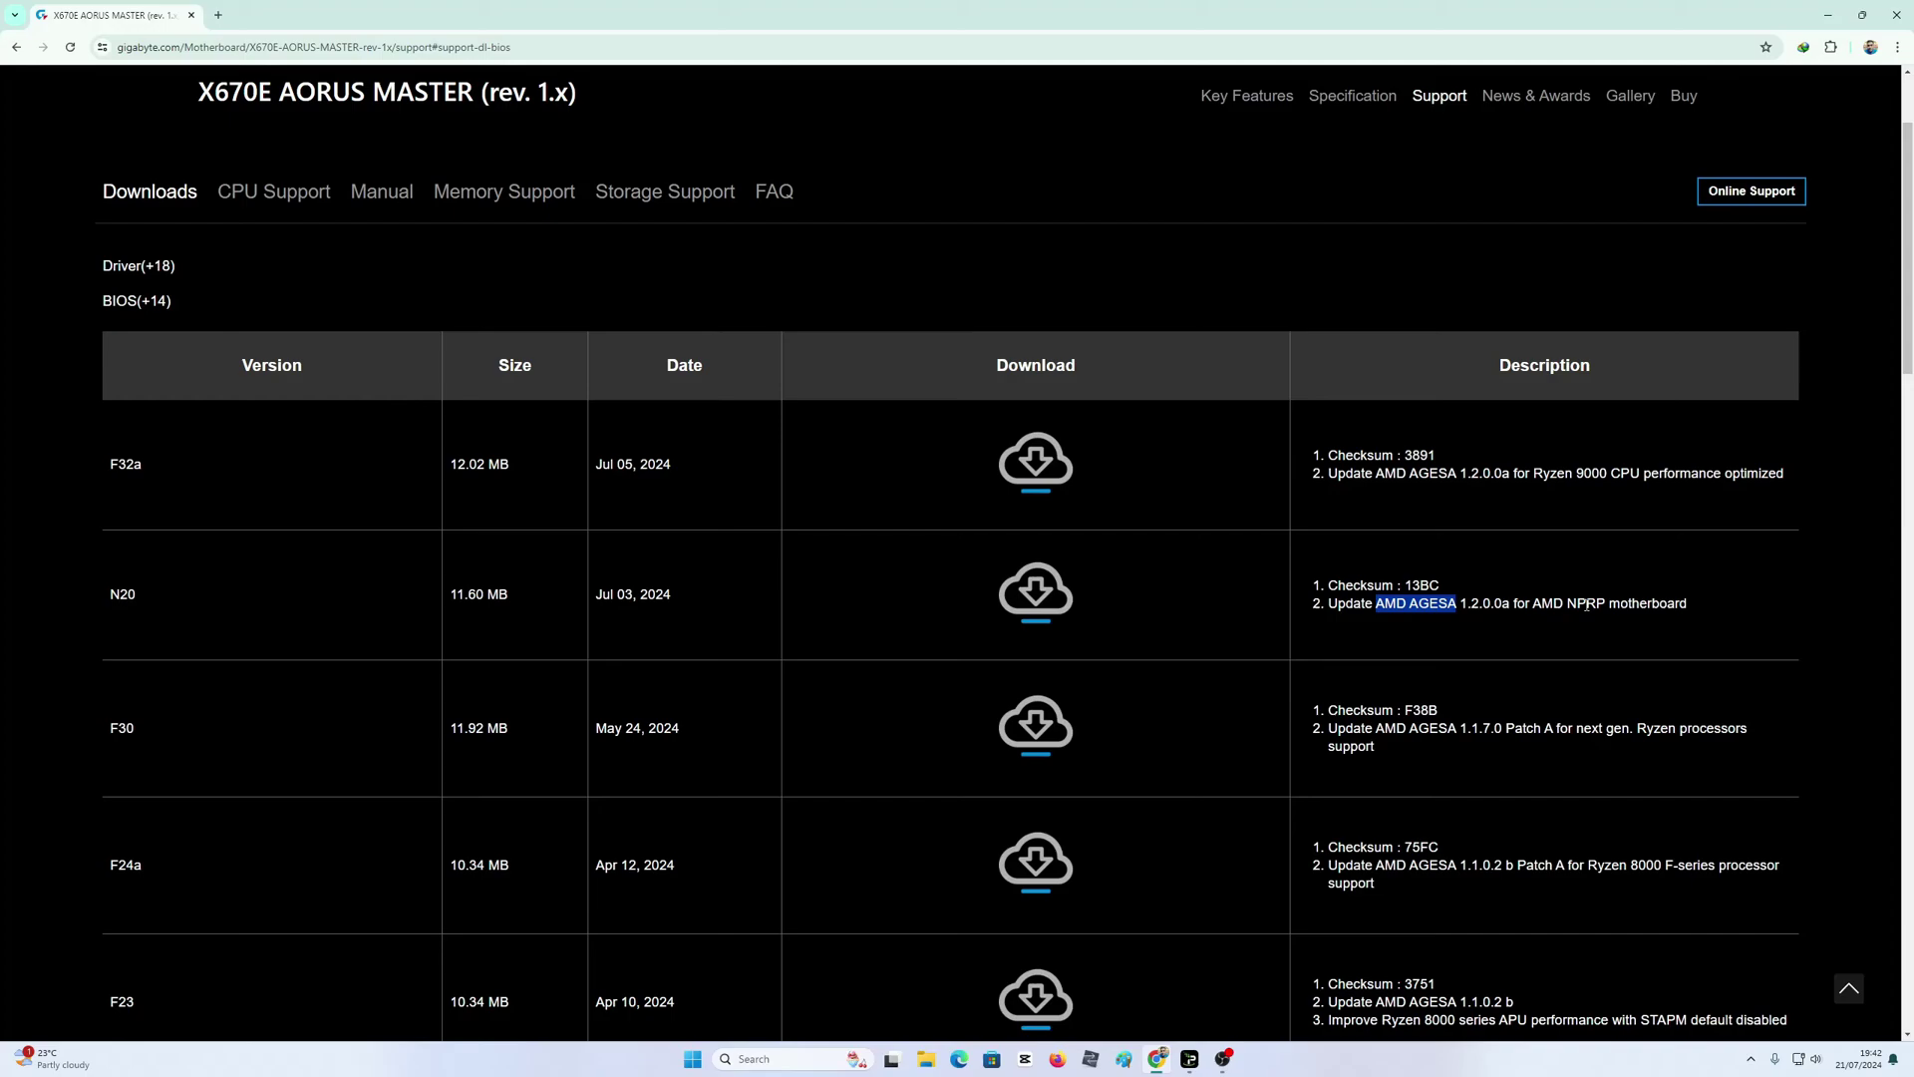
pyautogui.moveTo(1577, 604); pyautogui.dragTo(1568, 604)
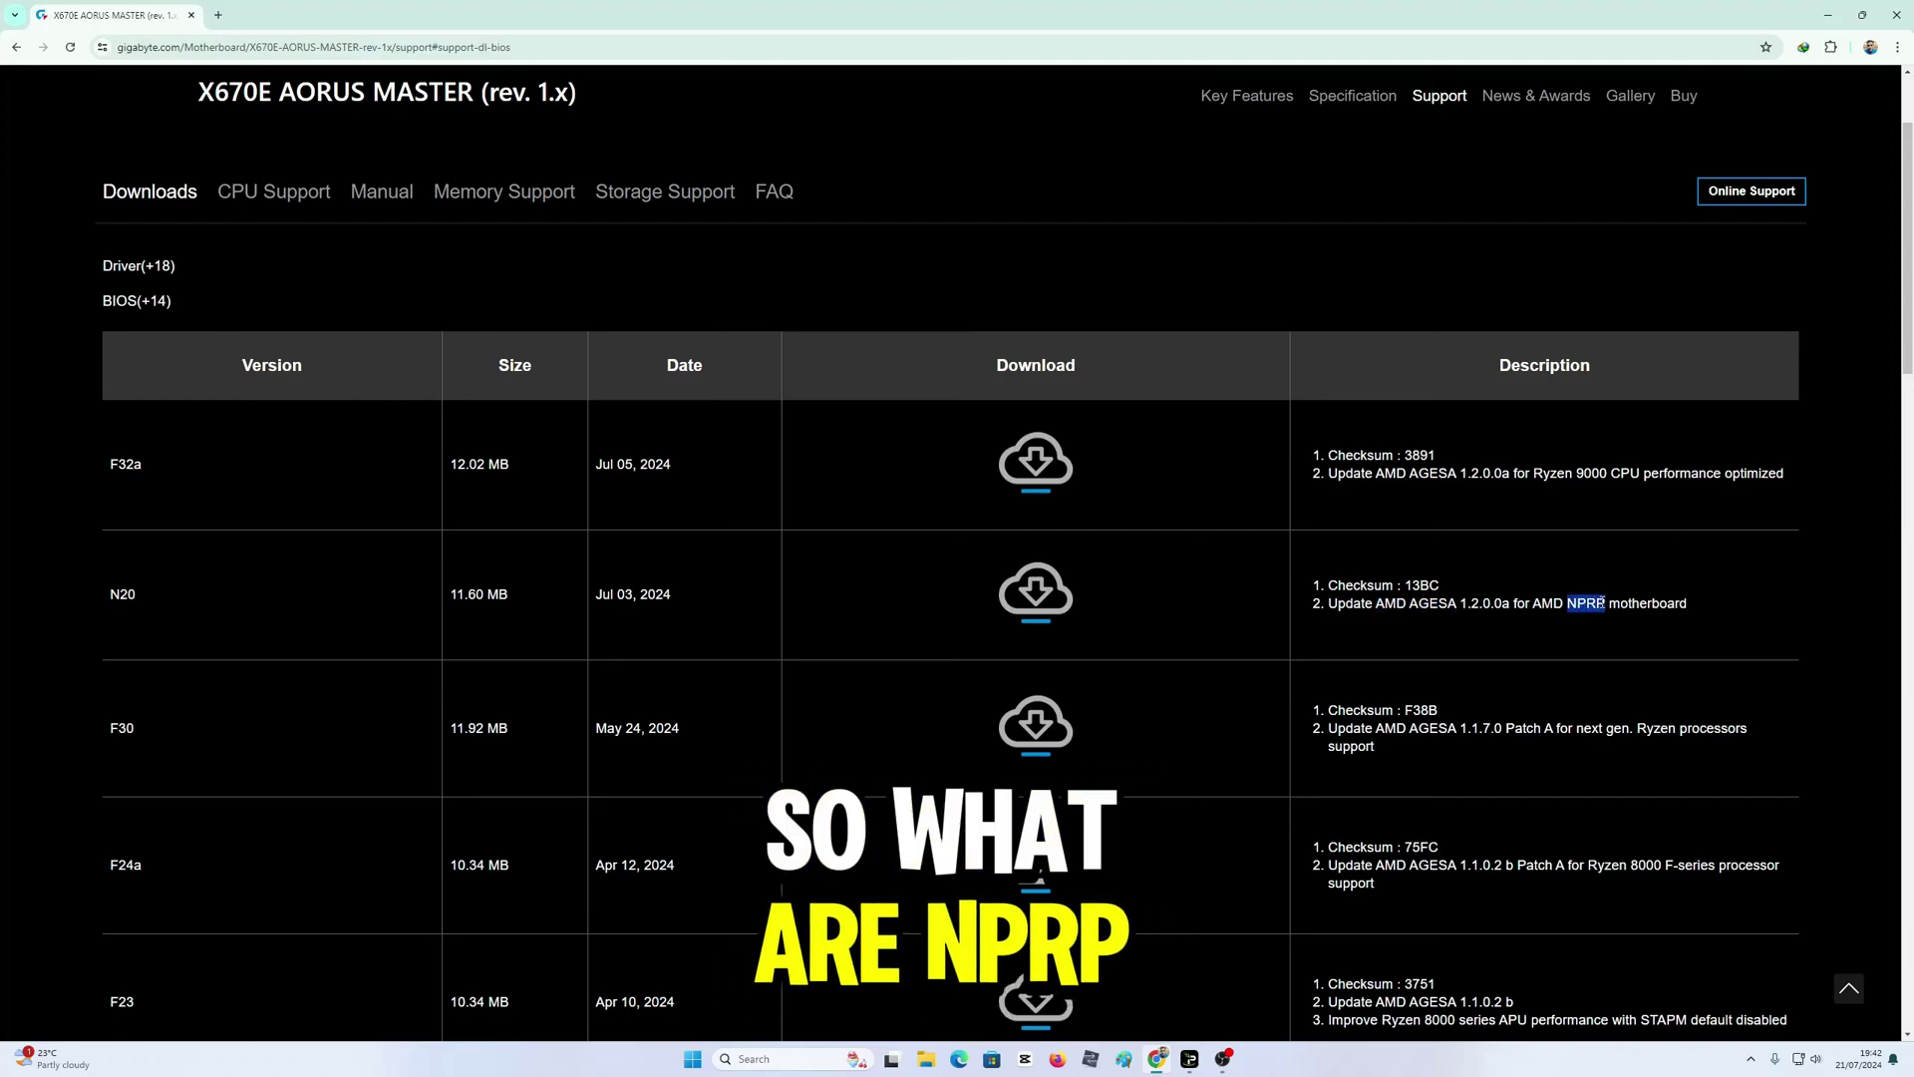
pyautogui.click(1579, 604)
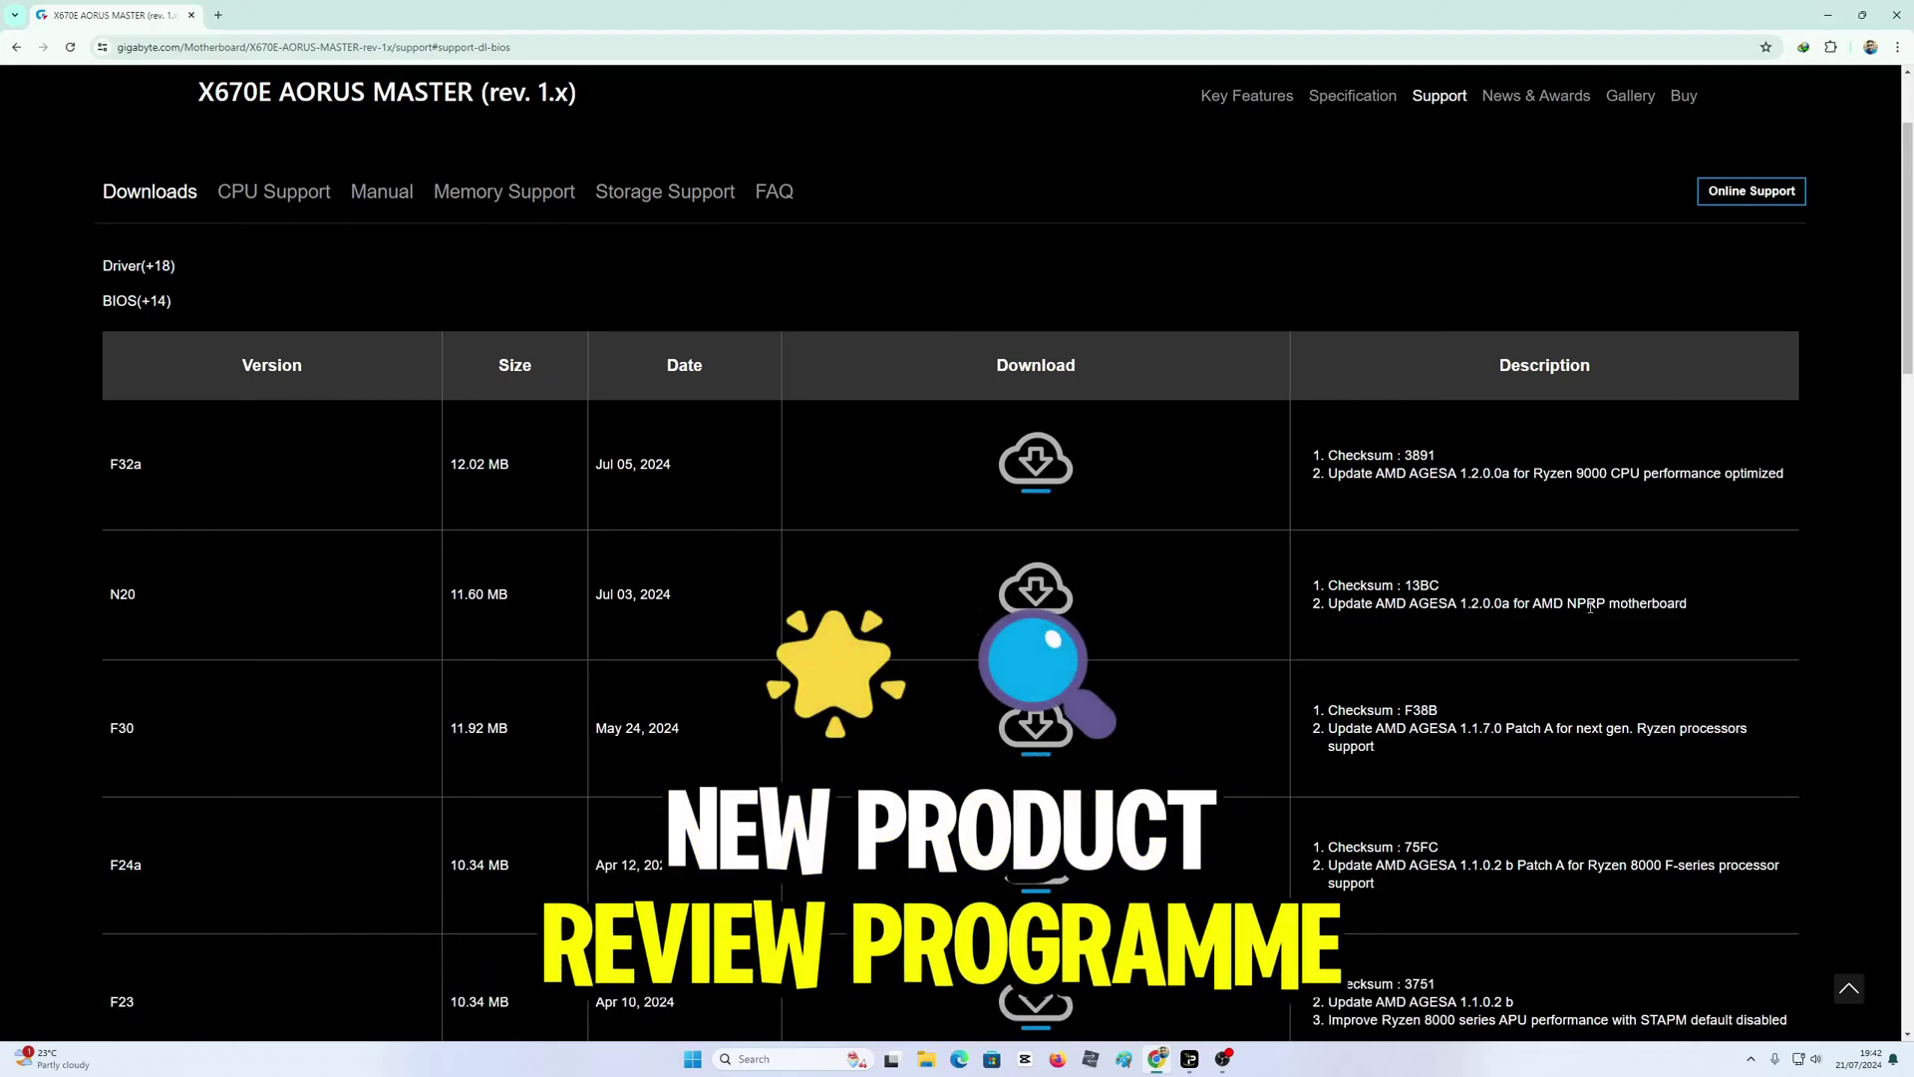
pyautogui.moveTo(1606, 604); pyautogui.dragTo(1722, 618)
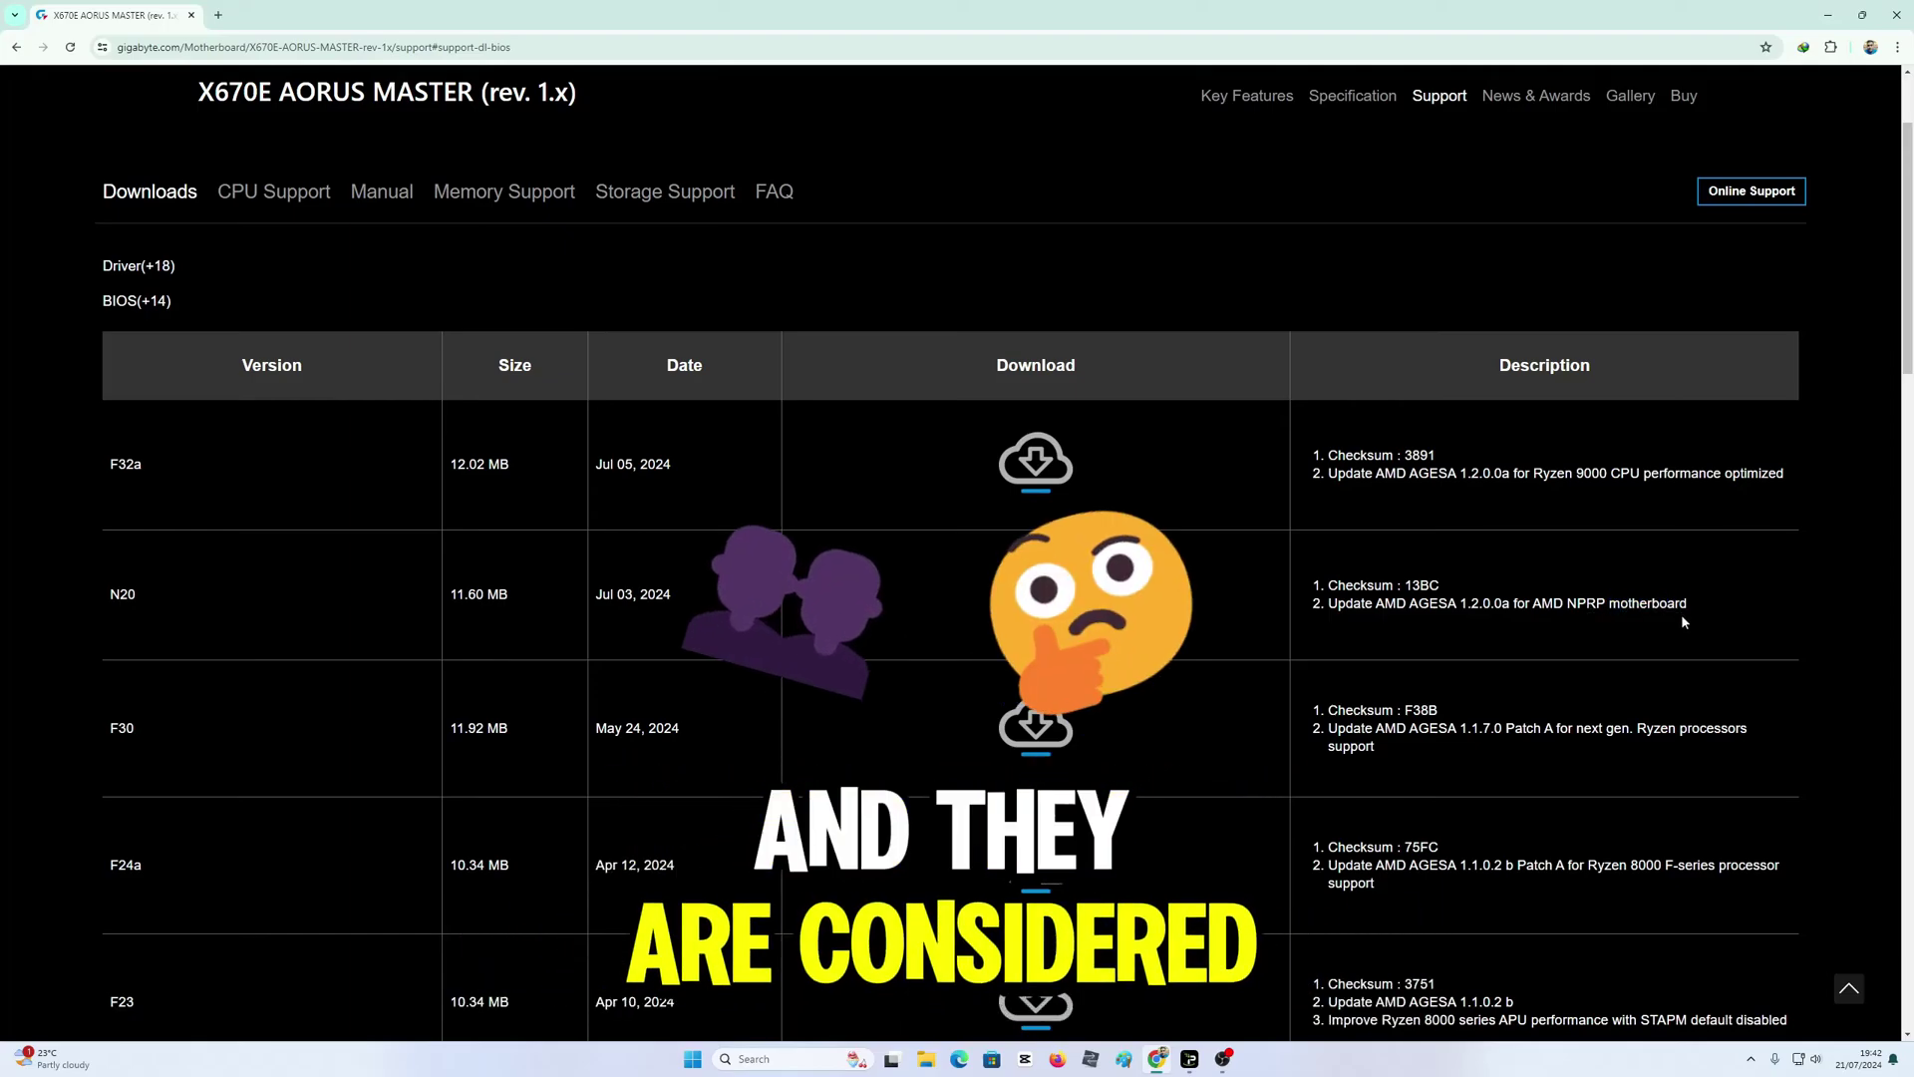
pyautogui.moveTo(1684, 610); pyautogui.dragTo(1507, 604)
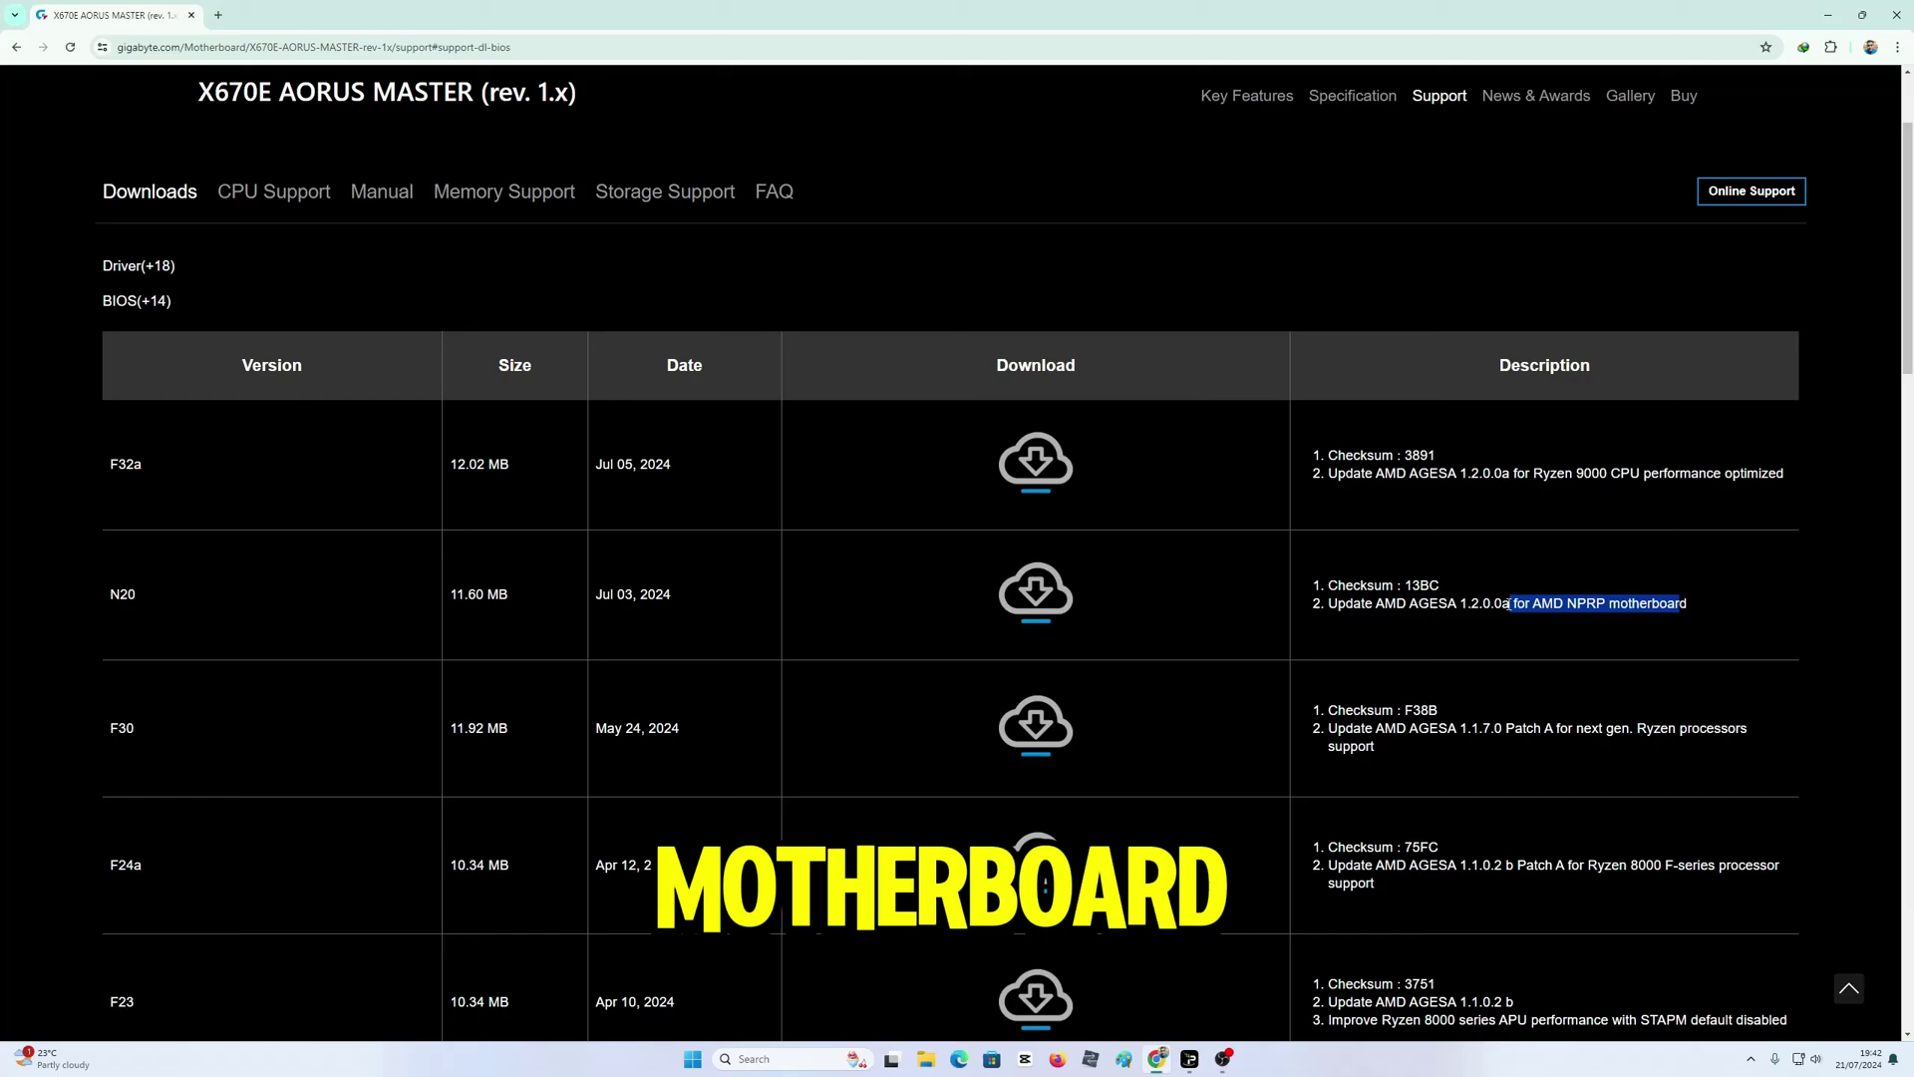
pyautogui.moveTo(137, 596); pyautogui.dragTo(51, 620)
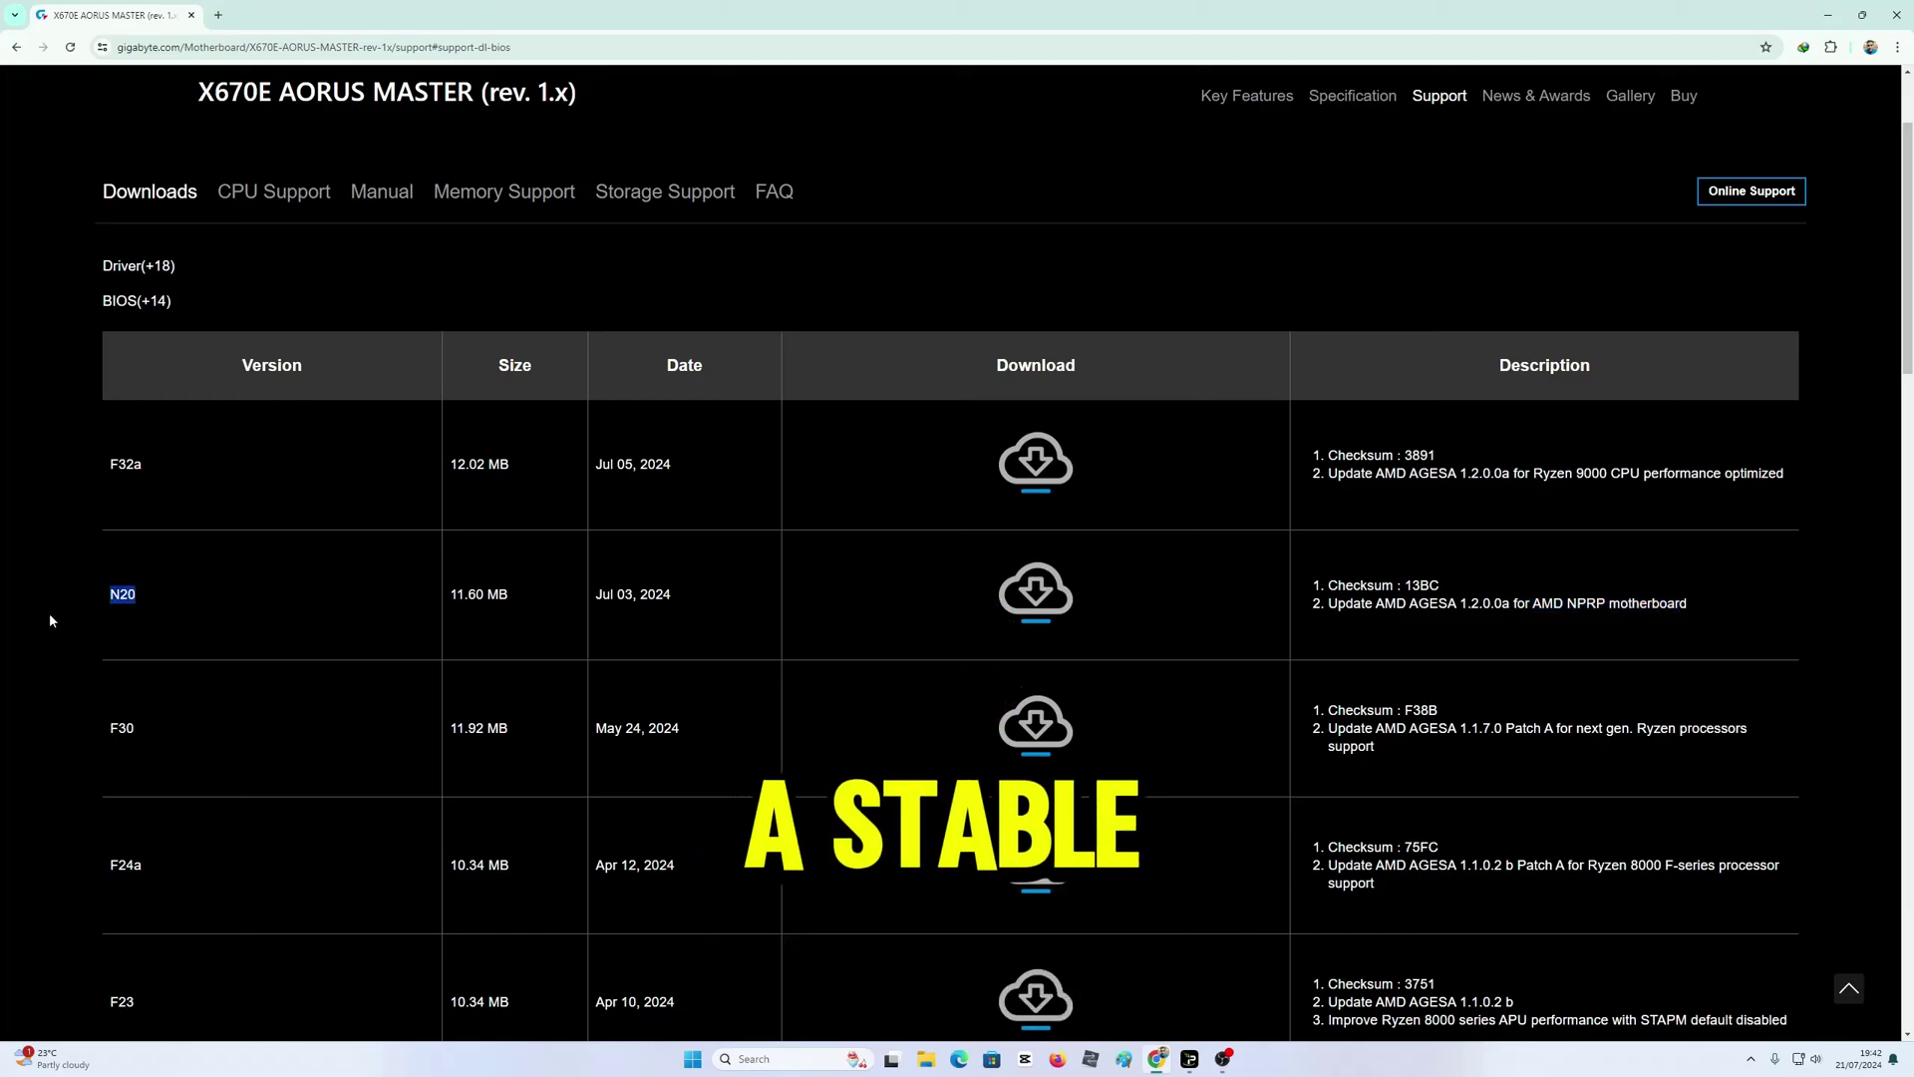
# Check the older F30 and F13 BIOS versions further down the list
pyautogui.moveTo(108, 728); pyautogui.dragTo(146, 735)
pyautogui.click(121, 732)
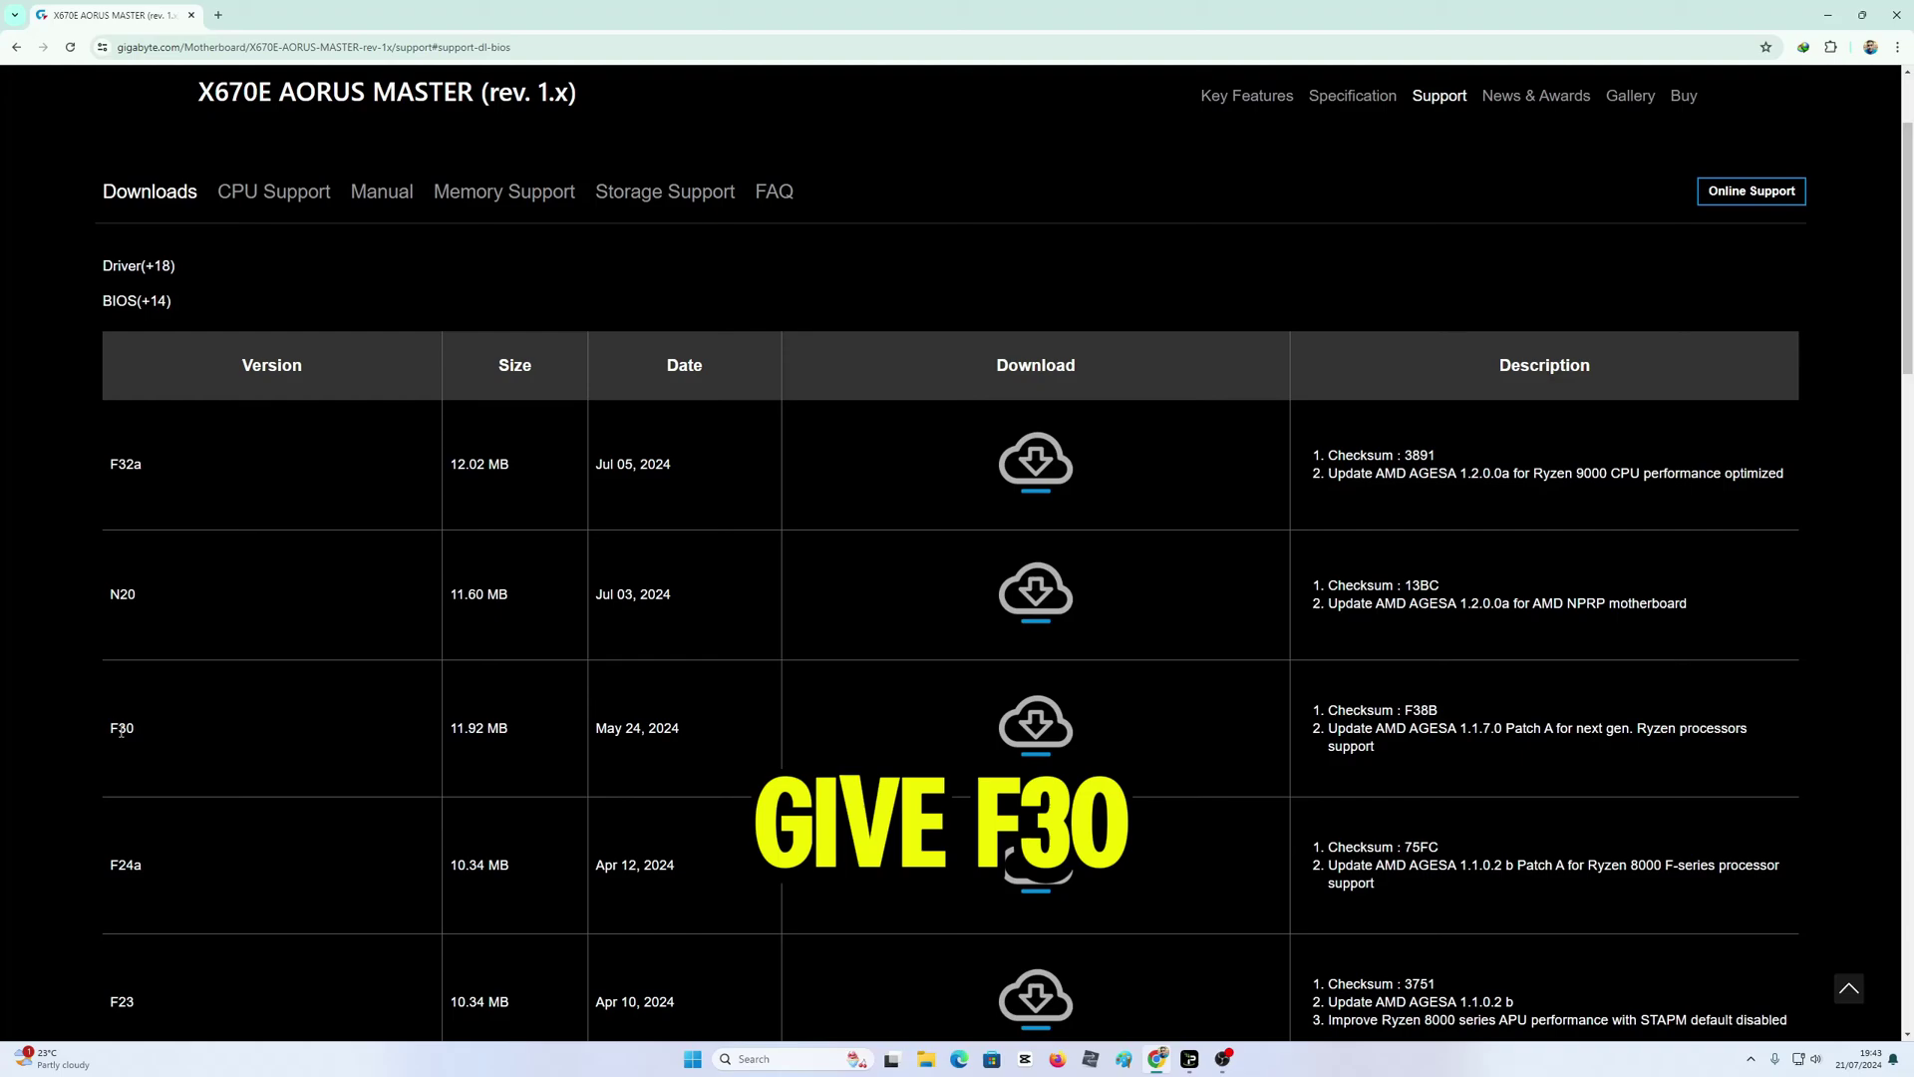
pyautogui.doubleClick(121, 733)
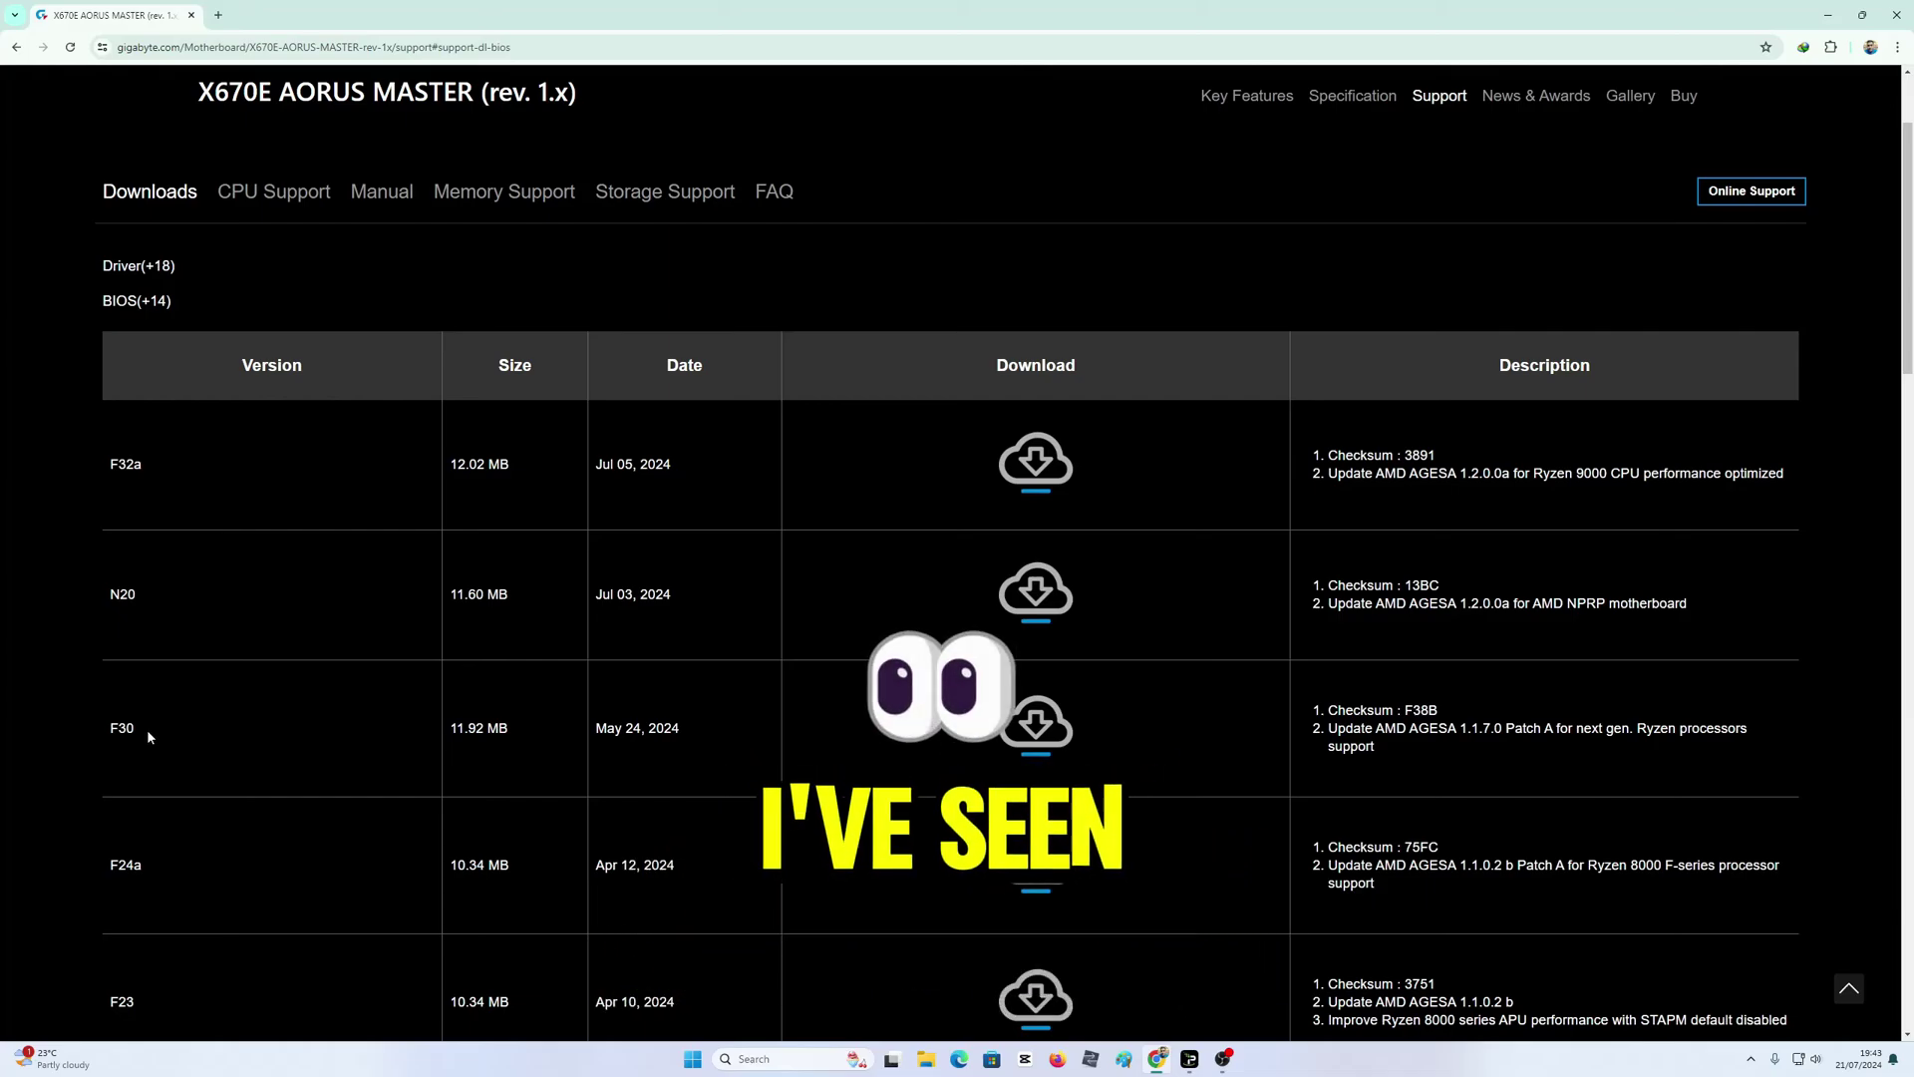
pyautogui.scroll(-6, 146, 728)
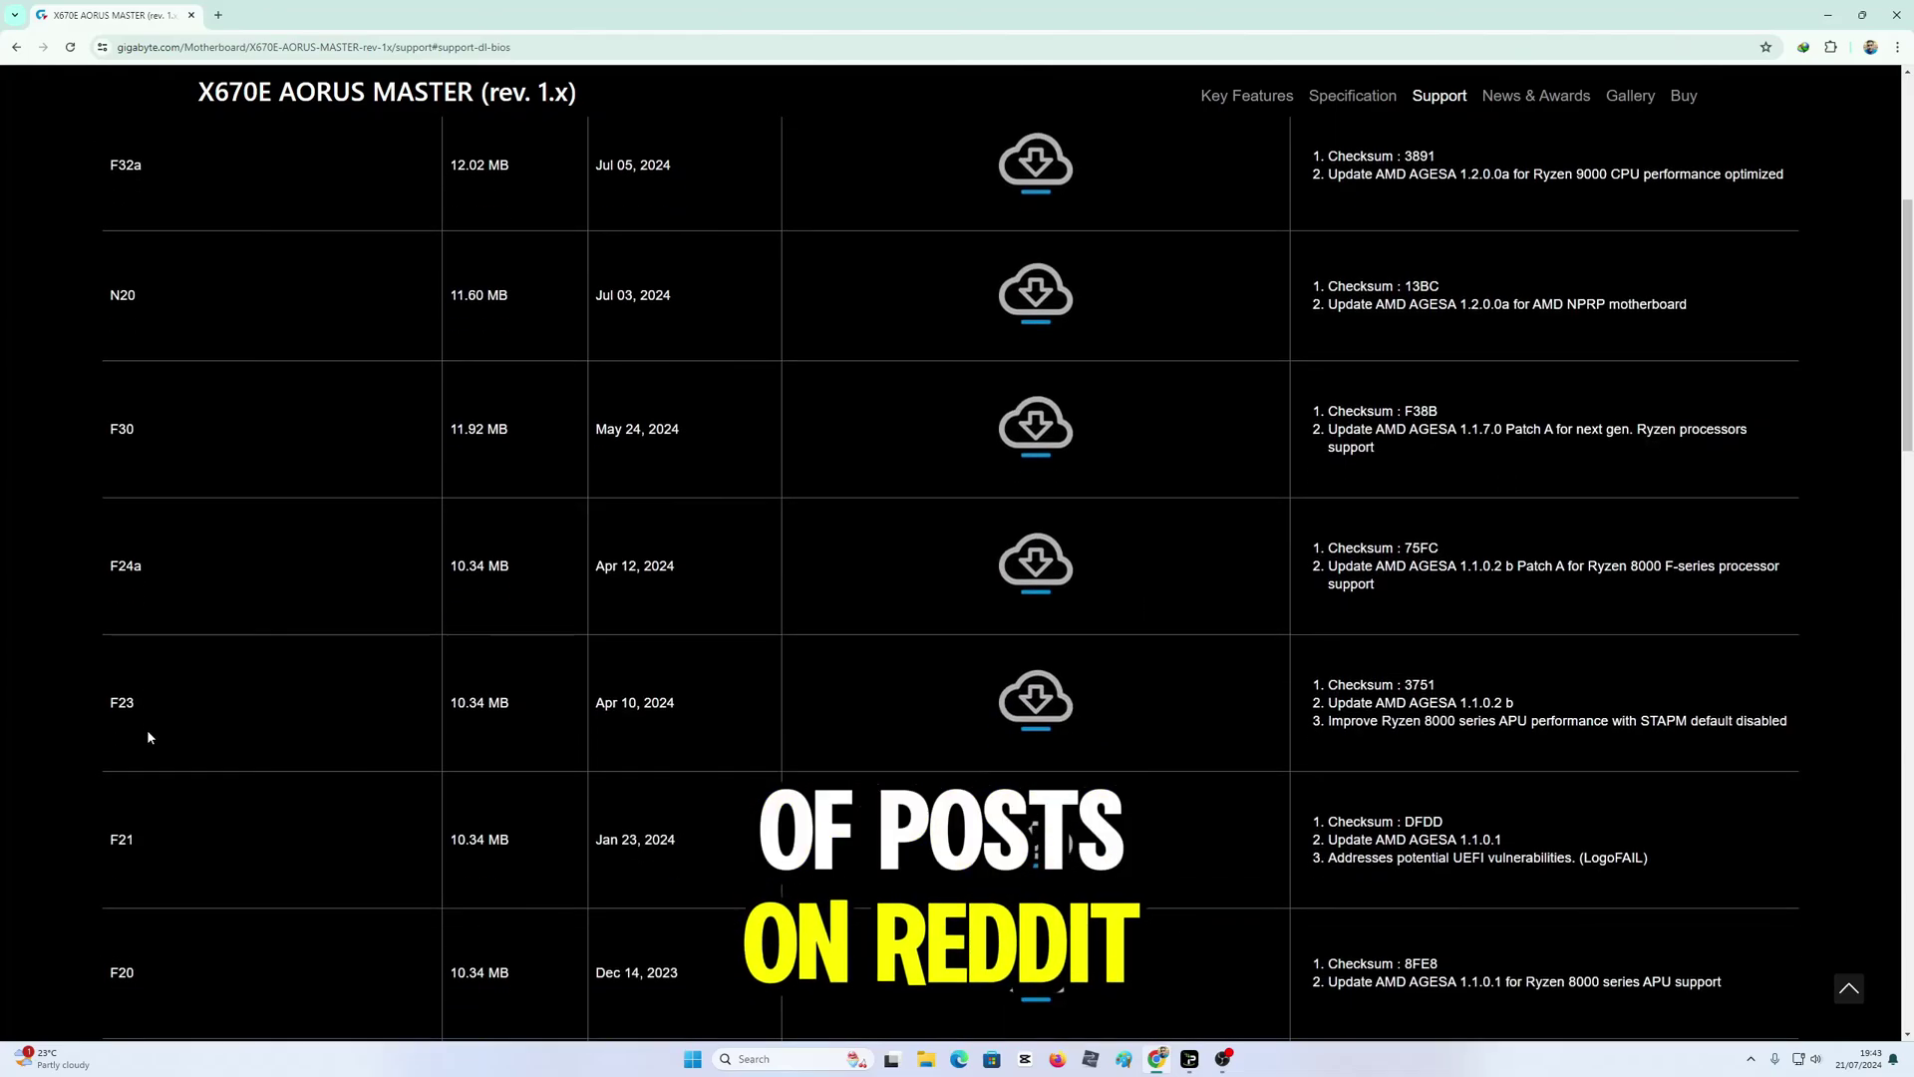
pyautogui.moveTo(110, 766); pyautogui.dragTo(135, 767)
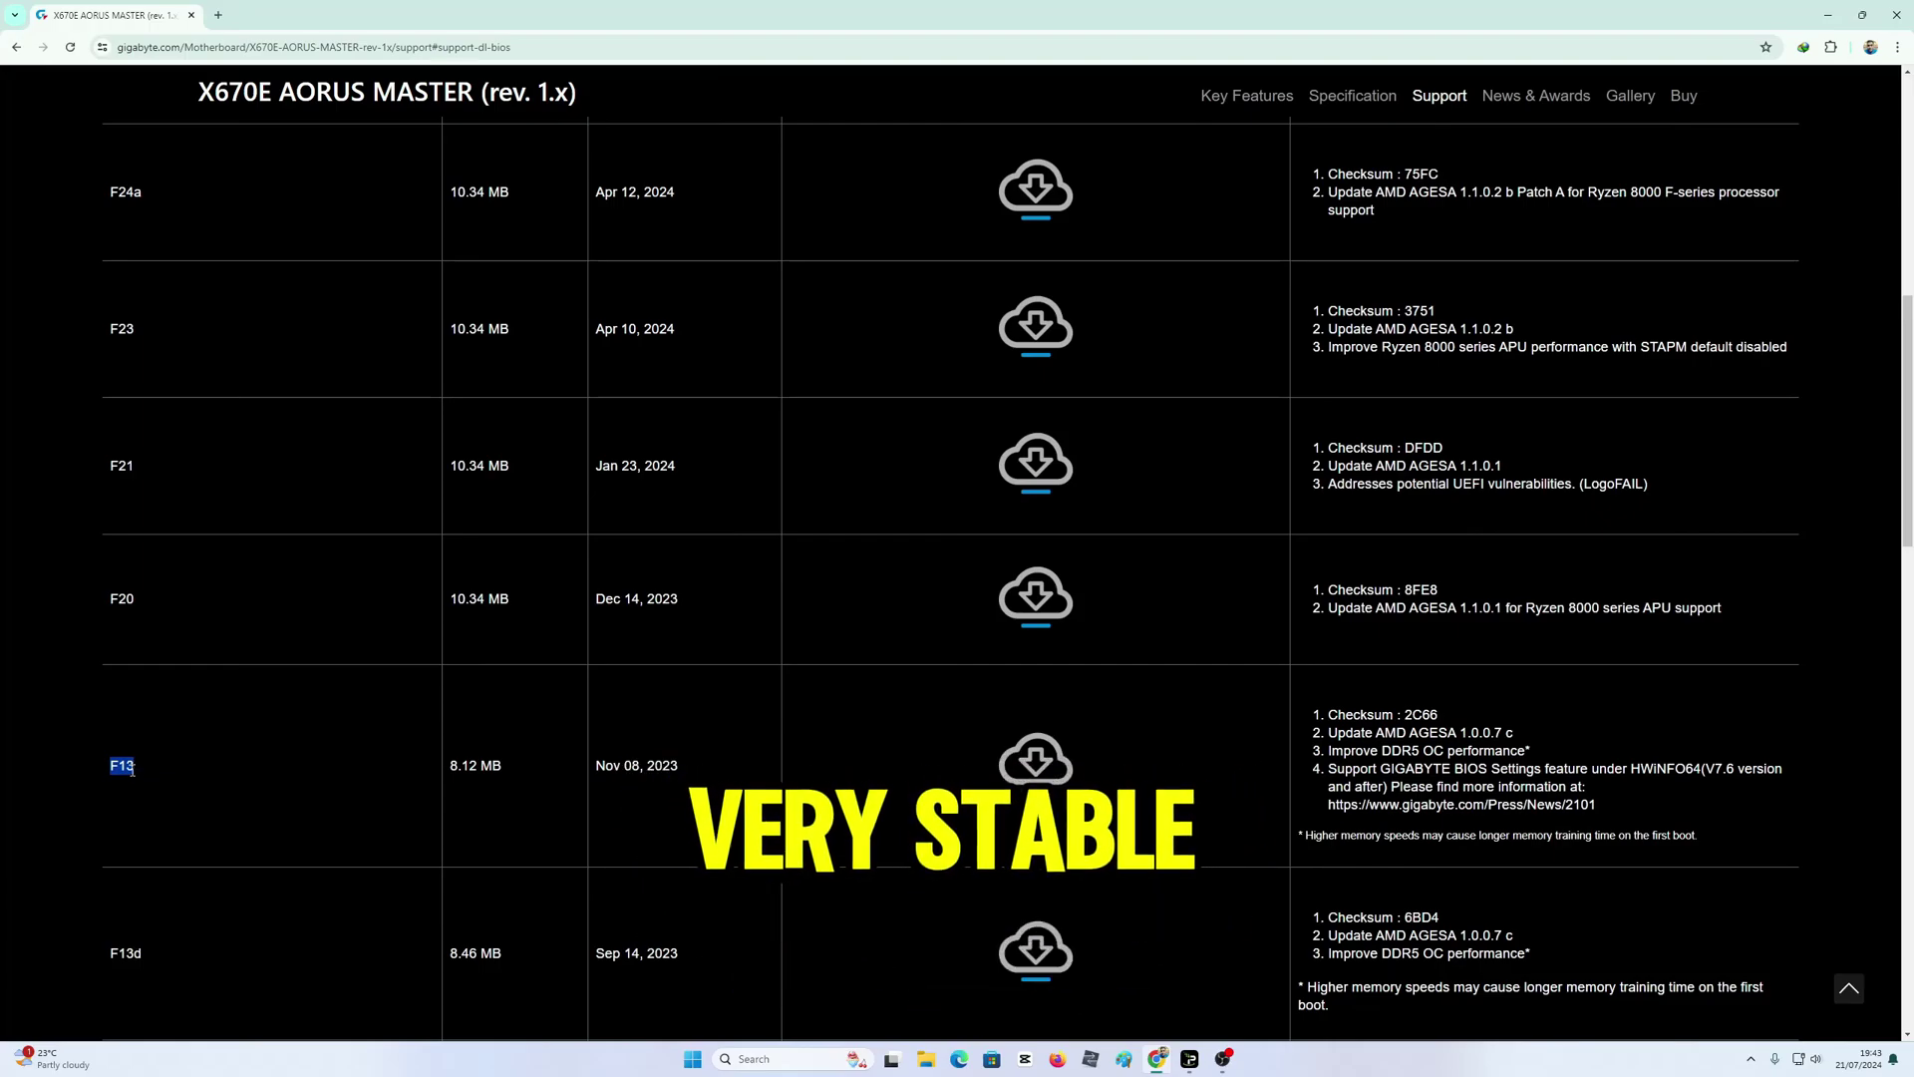
pyautogui.scroll(-6, 130, 784)
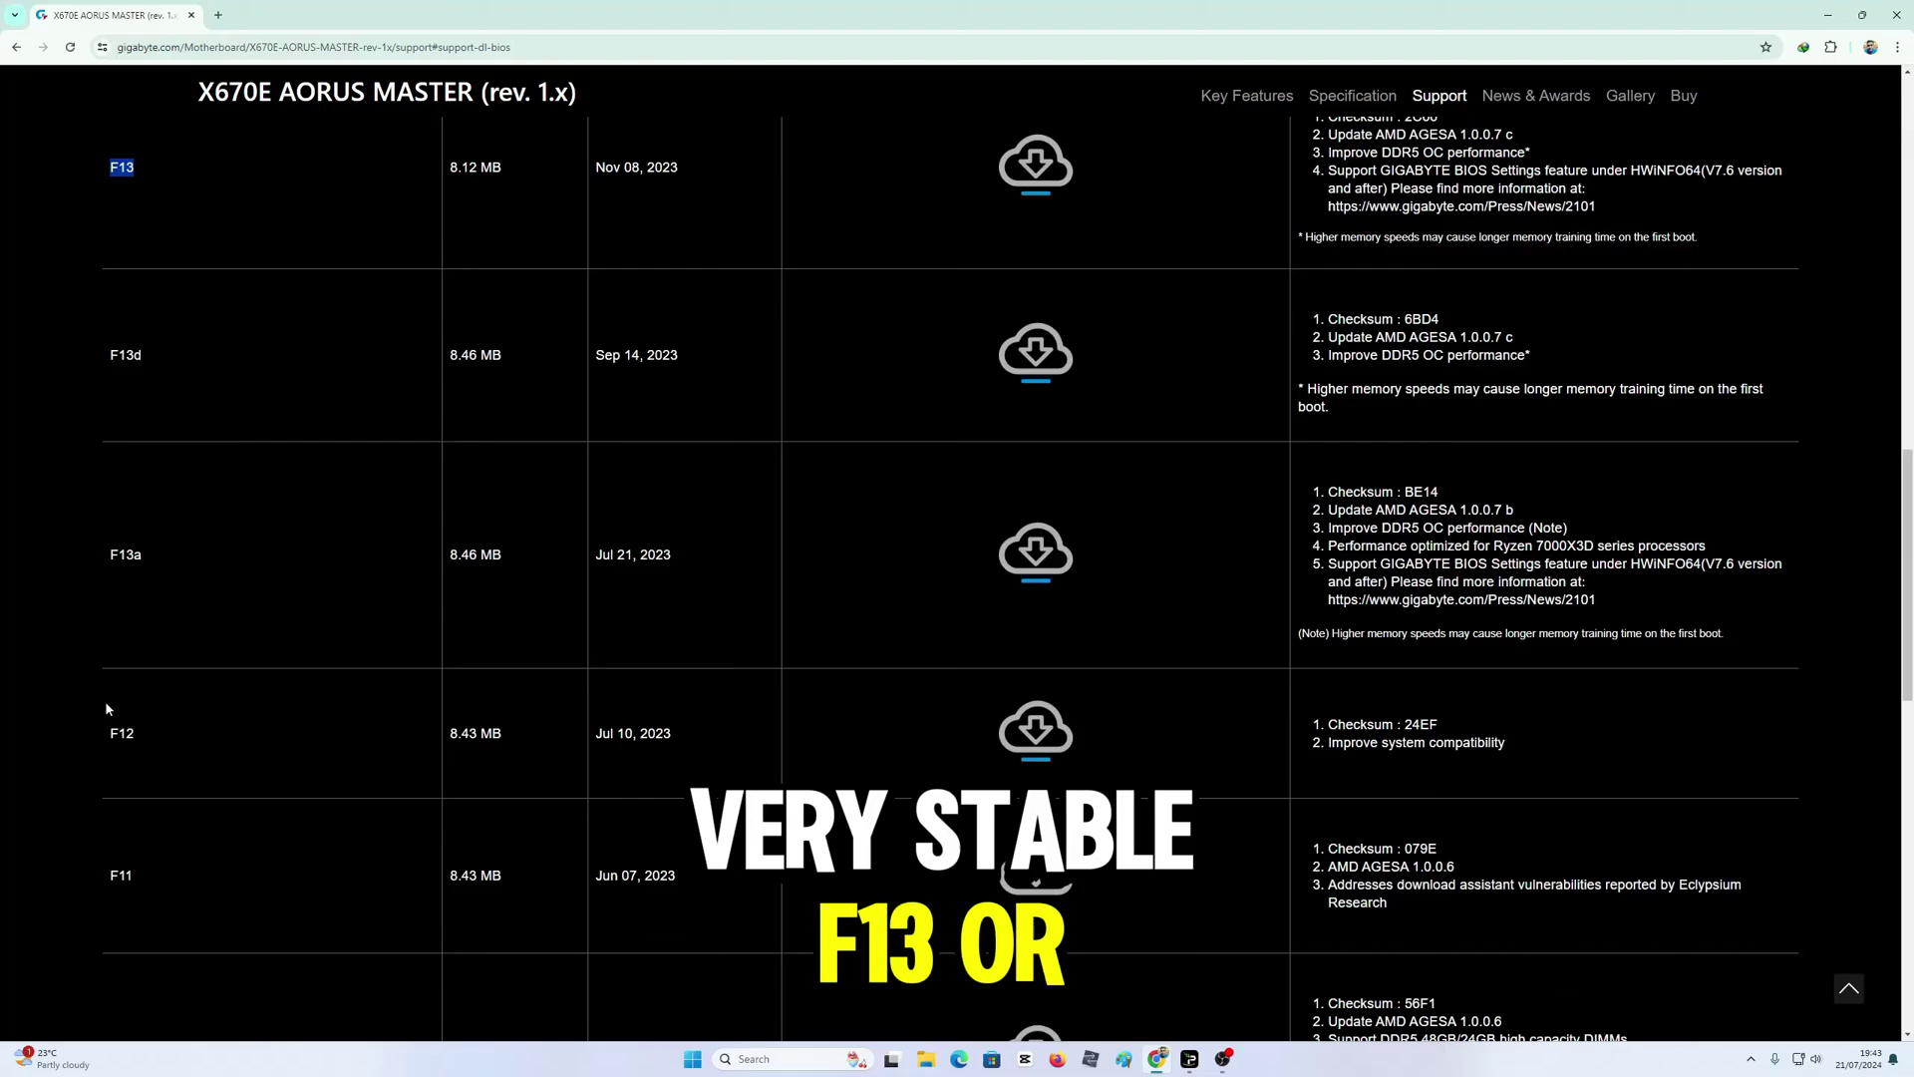
pyautogui.scroll(-2, 139, 889)
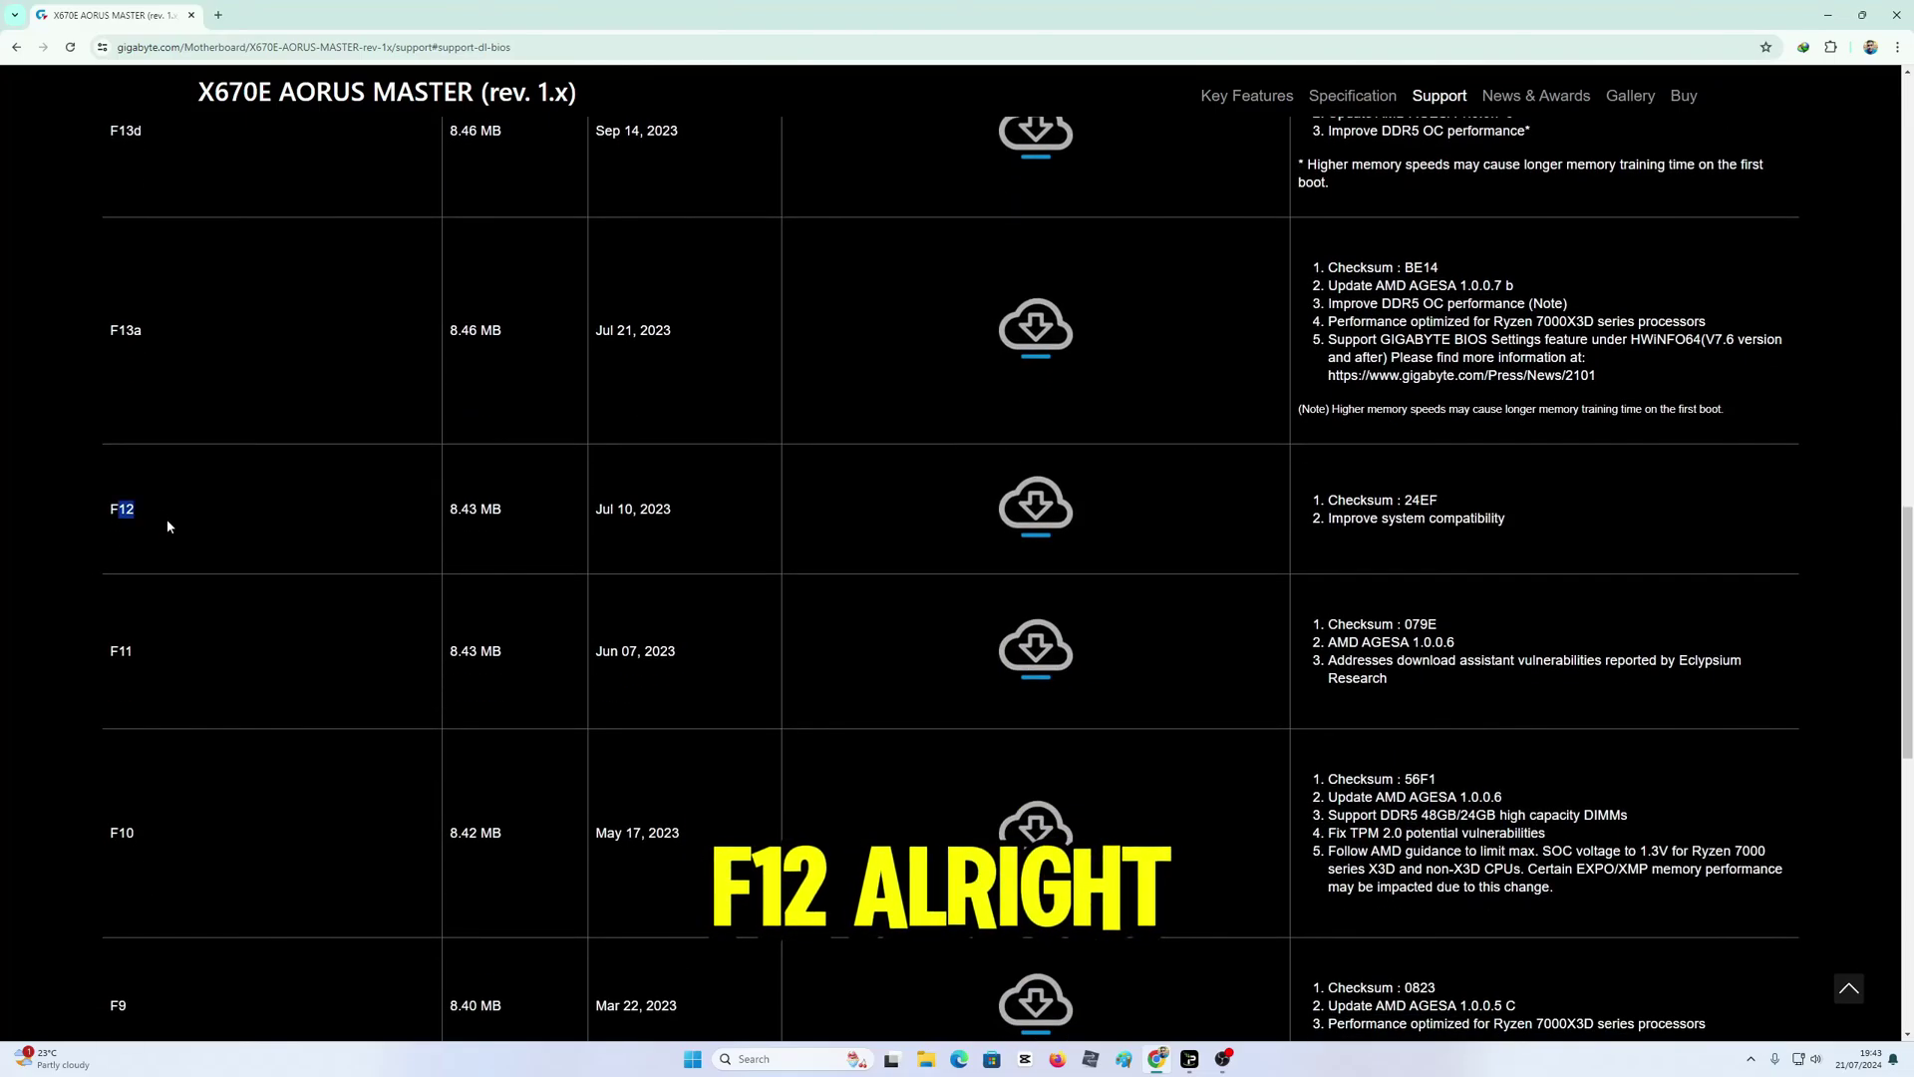
pyautogui.scroll(4, 168, 526)
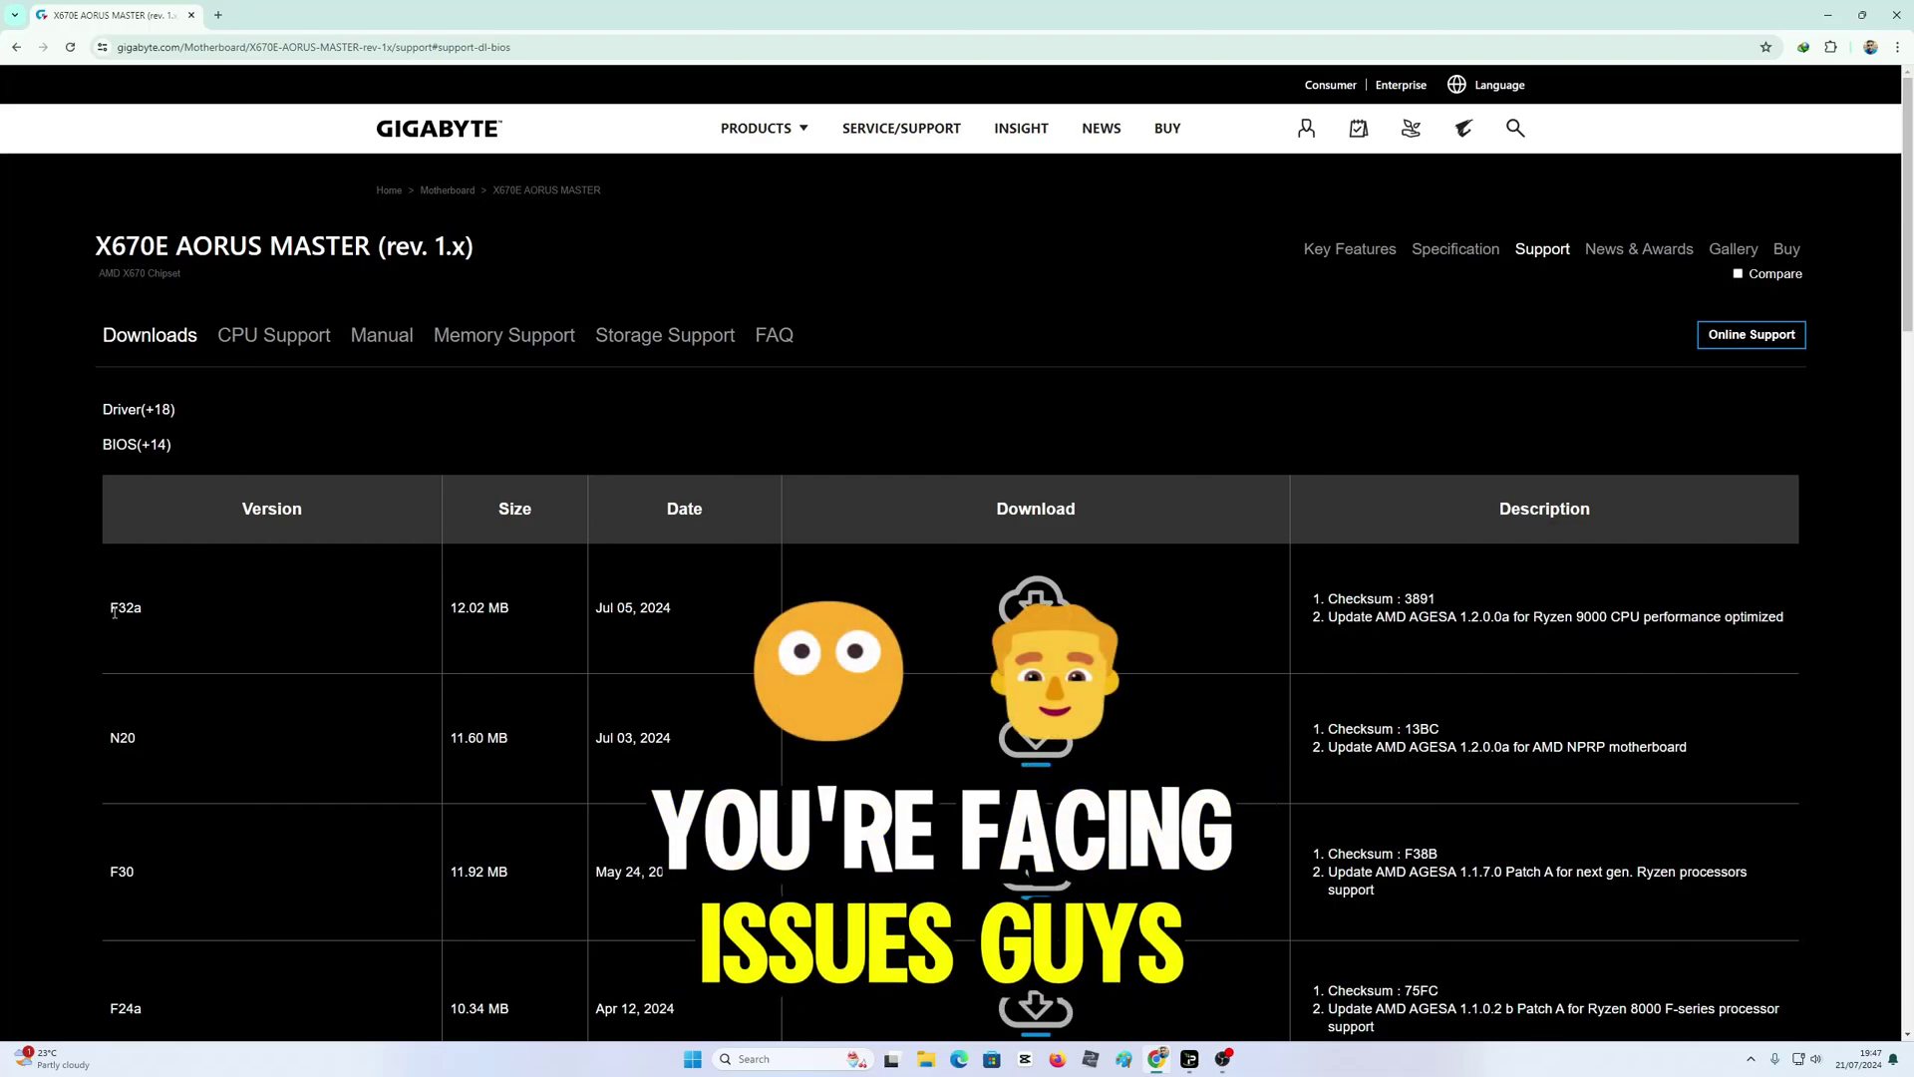
# Download the latest F32a BIOS package into a new folder and open the zip in WinRAR
pyautogui.moveTo(112, 610); pyautogui.dragTo(135, 610)
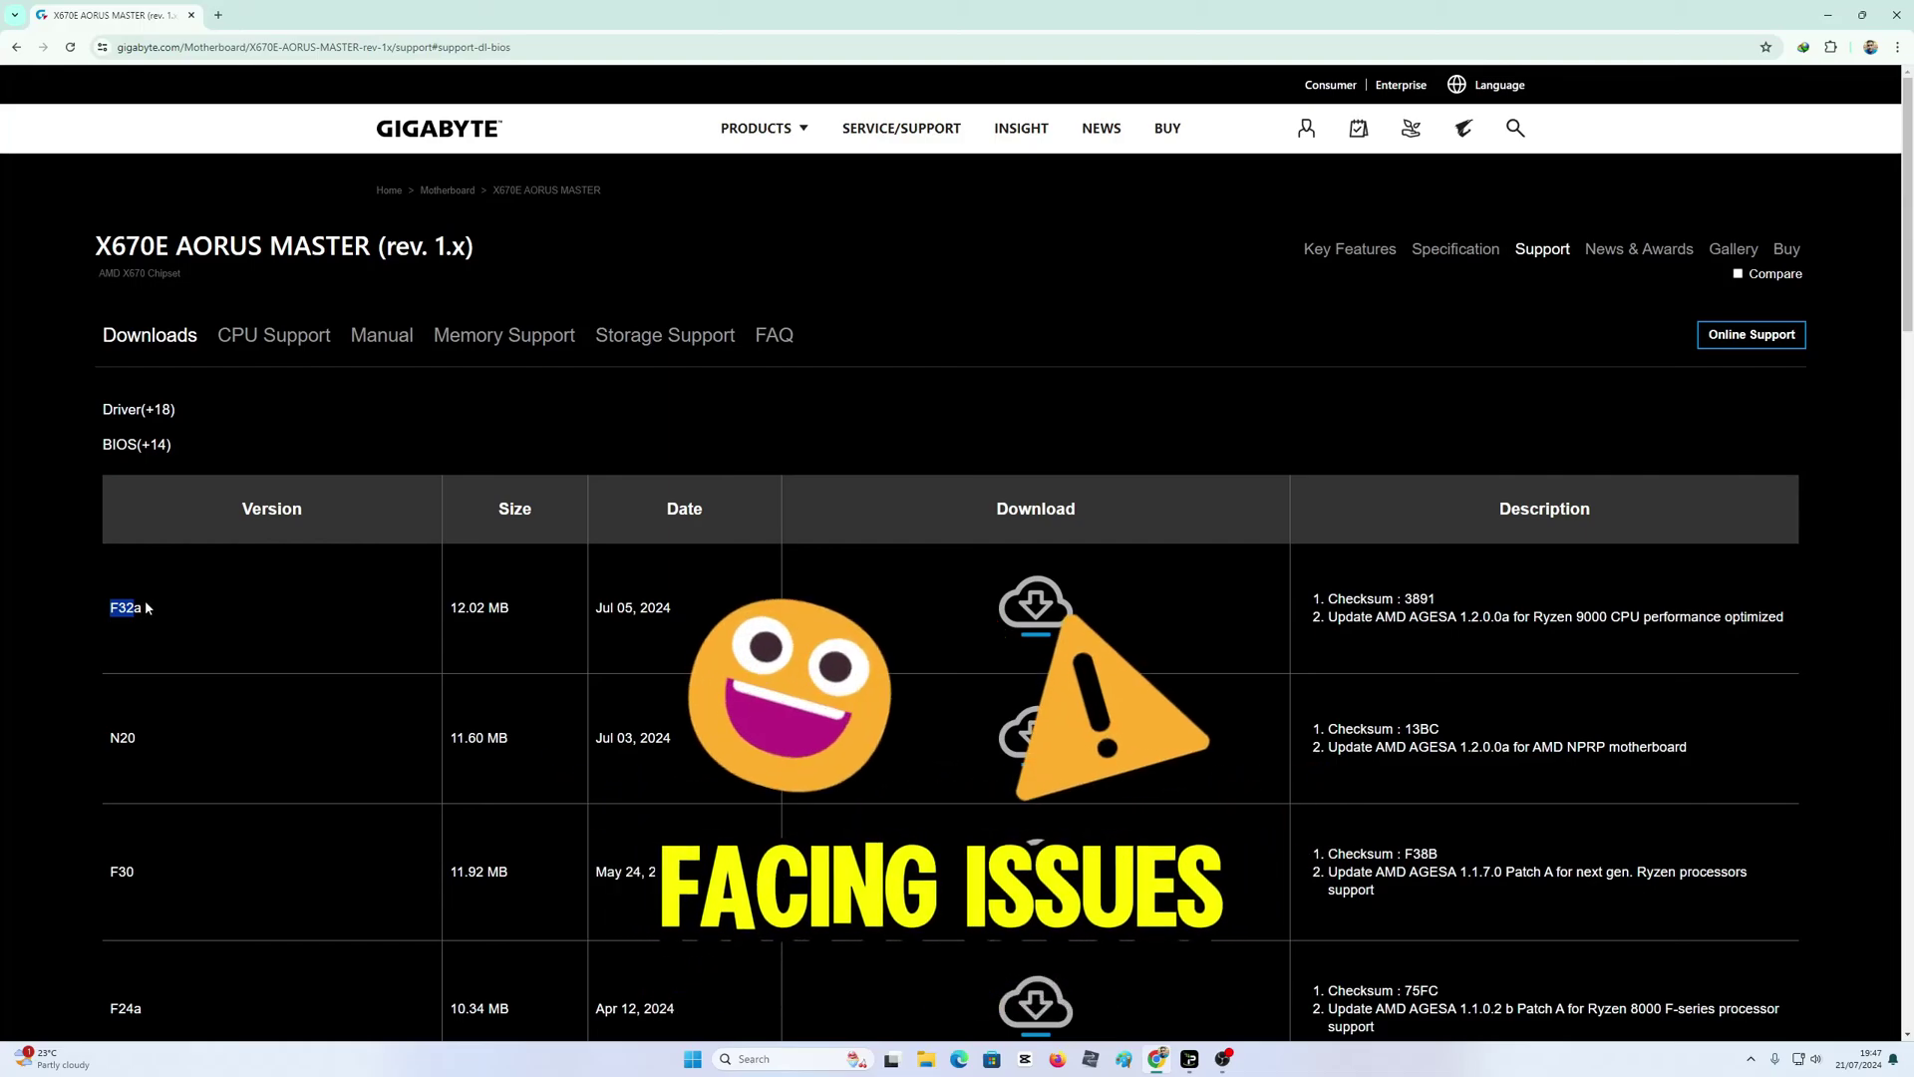
pyautogui.click(136, 609)
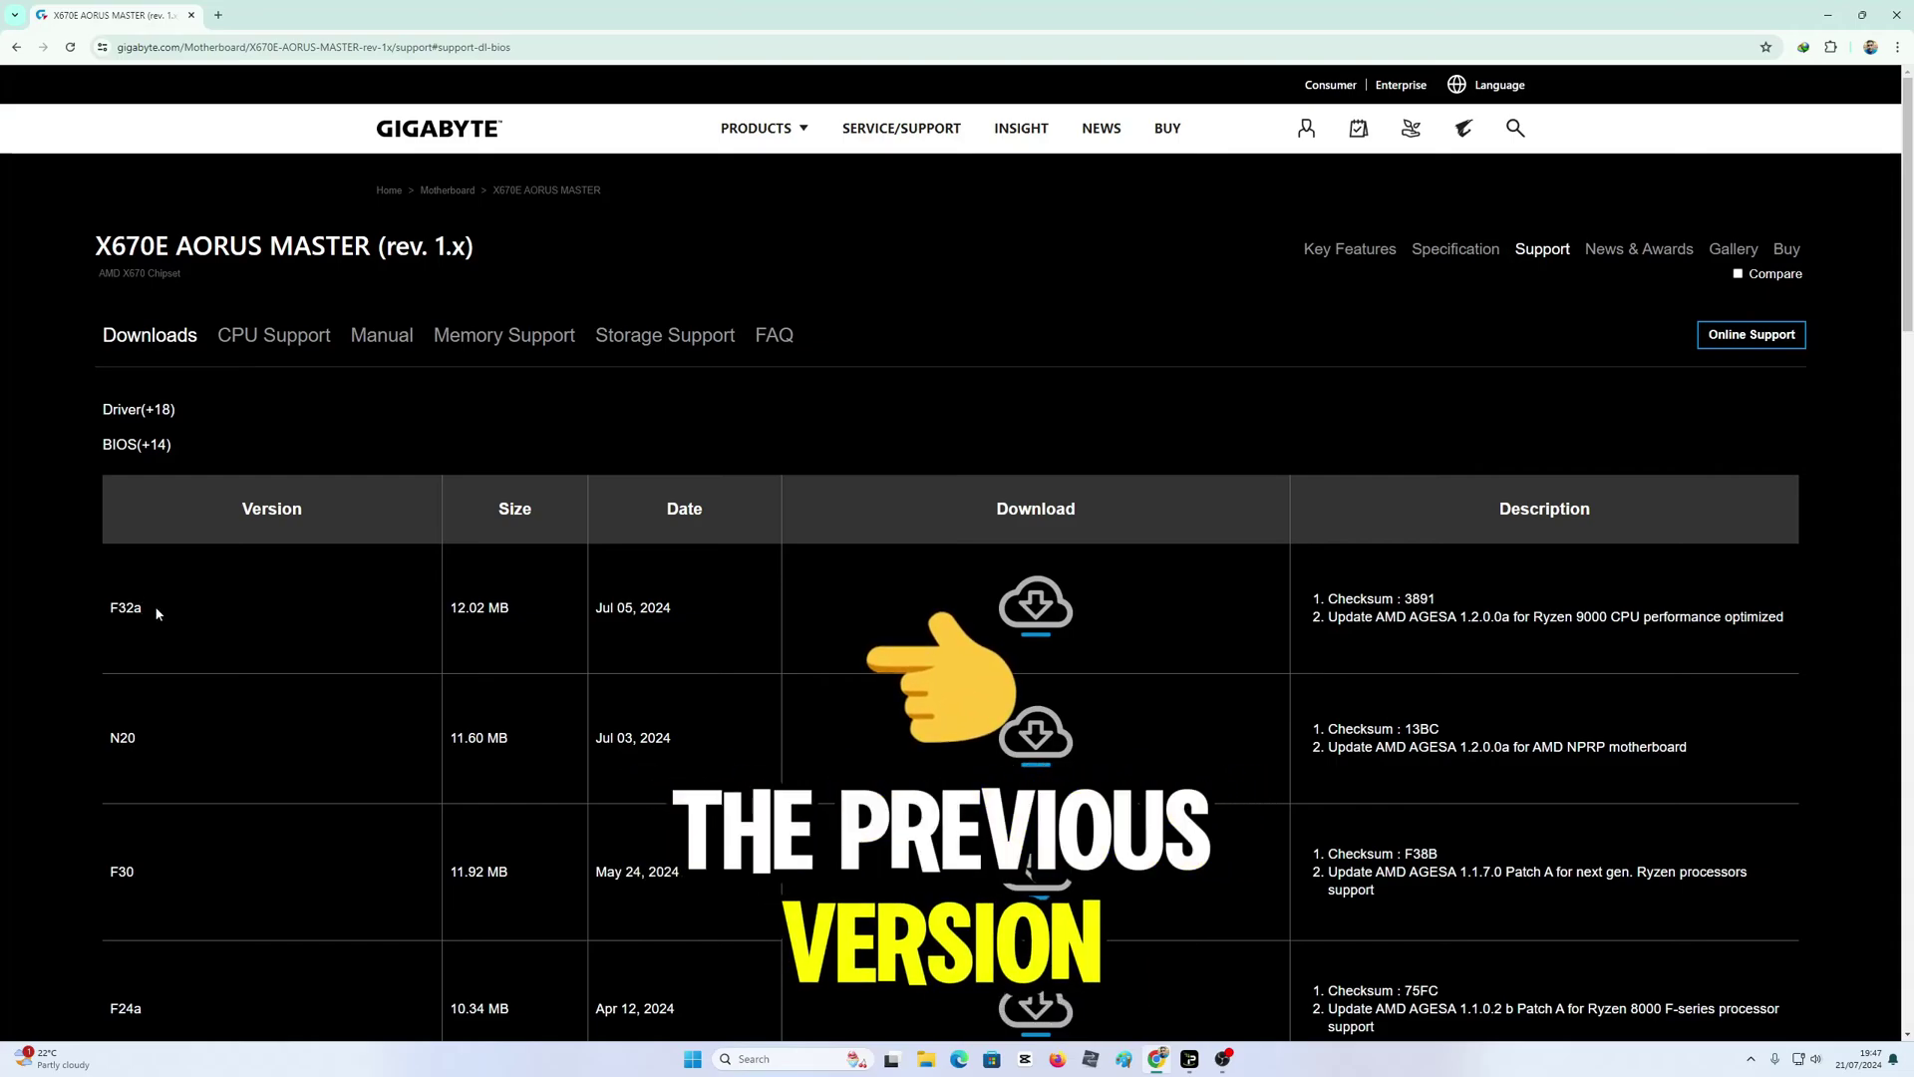
pyautogui.click(1016, 628)
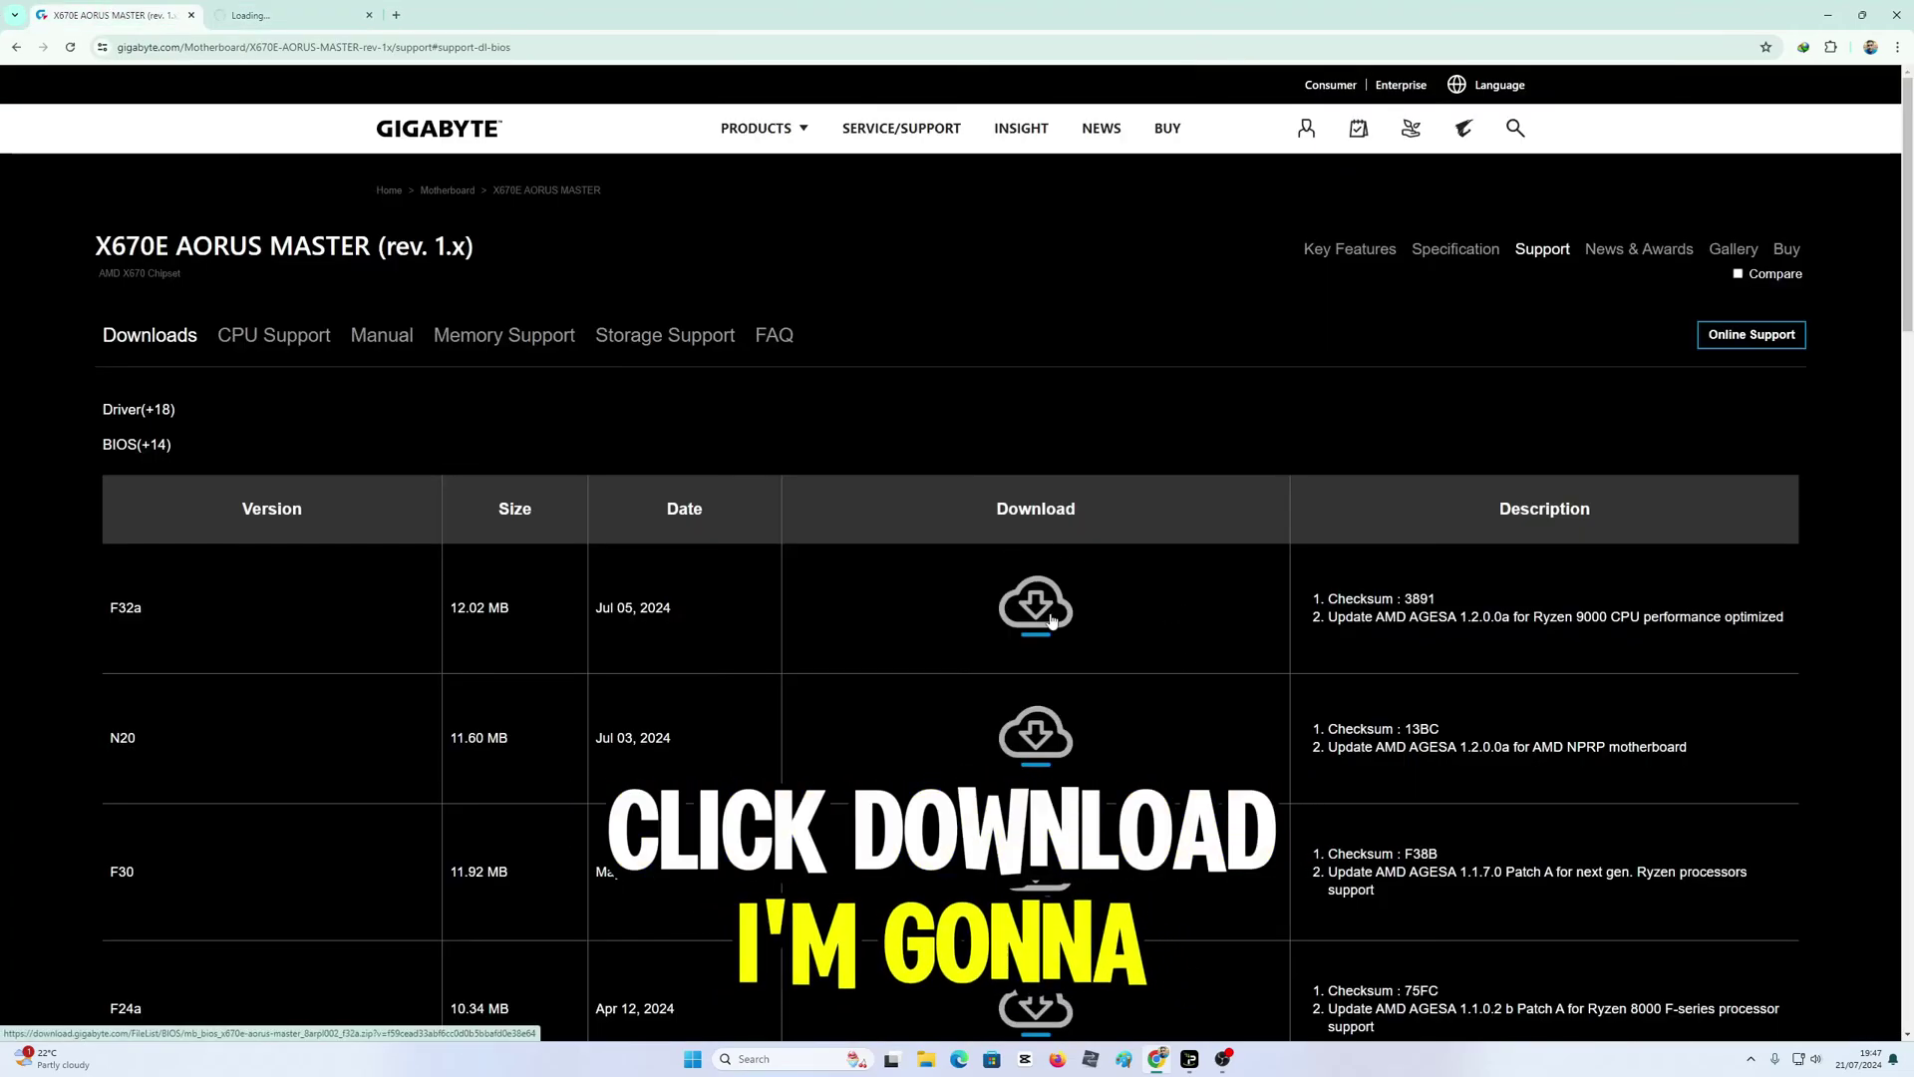
pyautogui.click(952, 594)
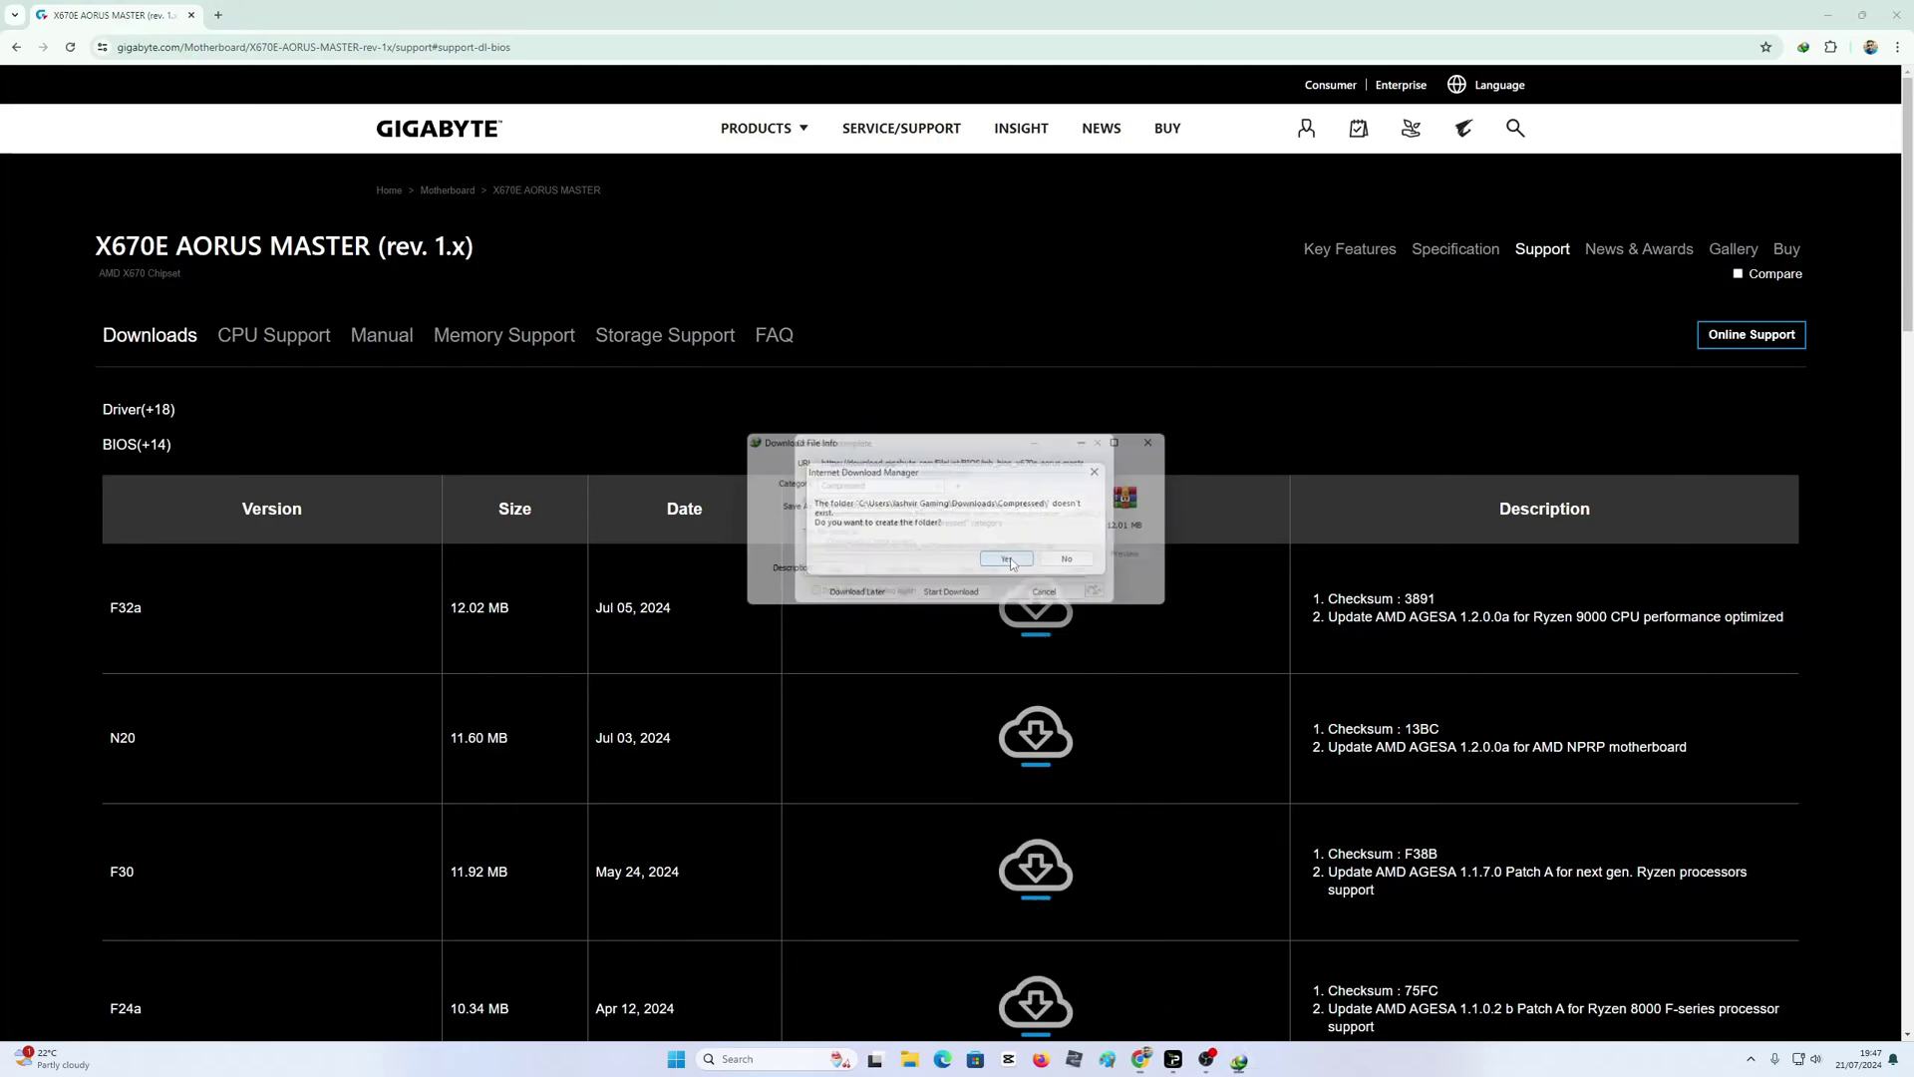
pyautogui.click(849, 577)
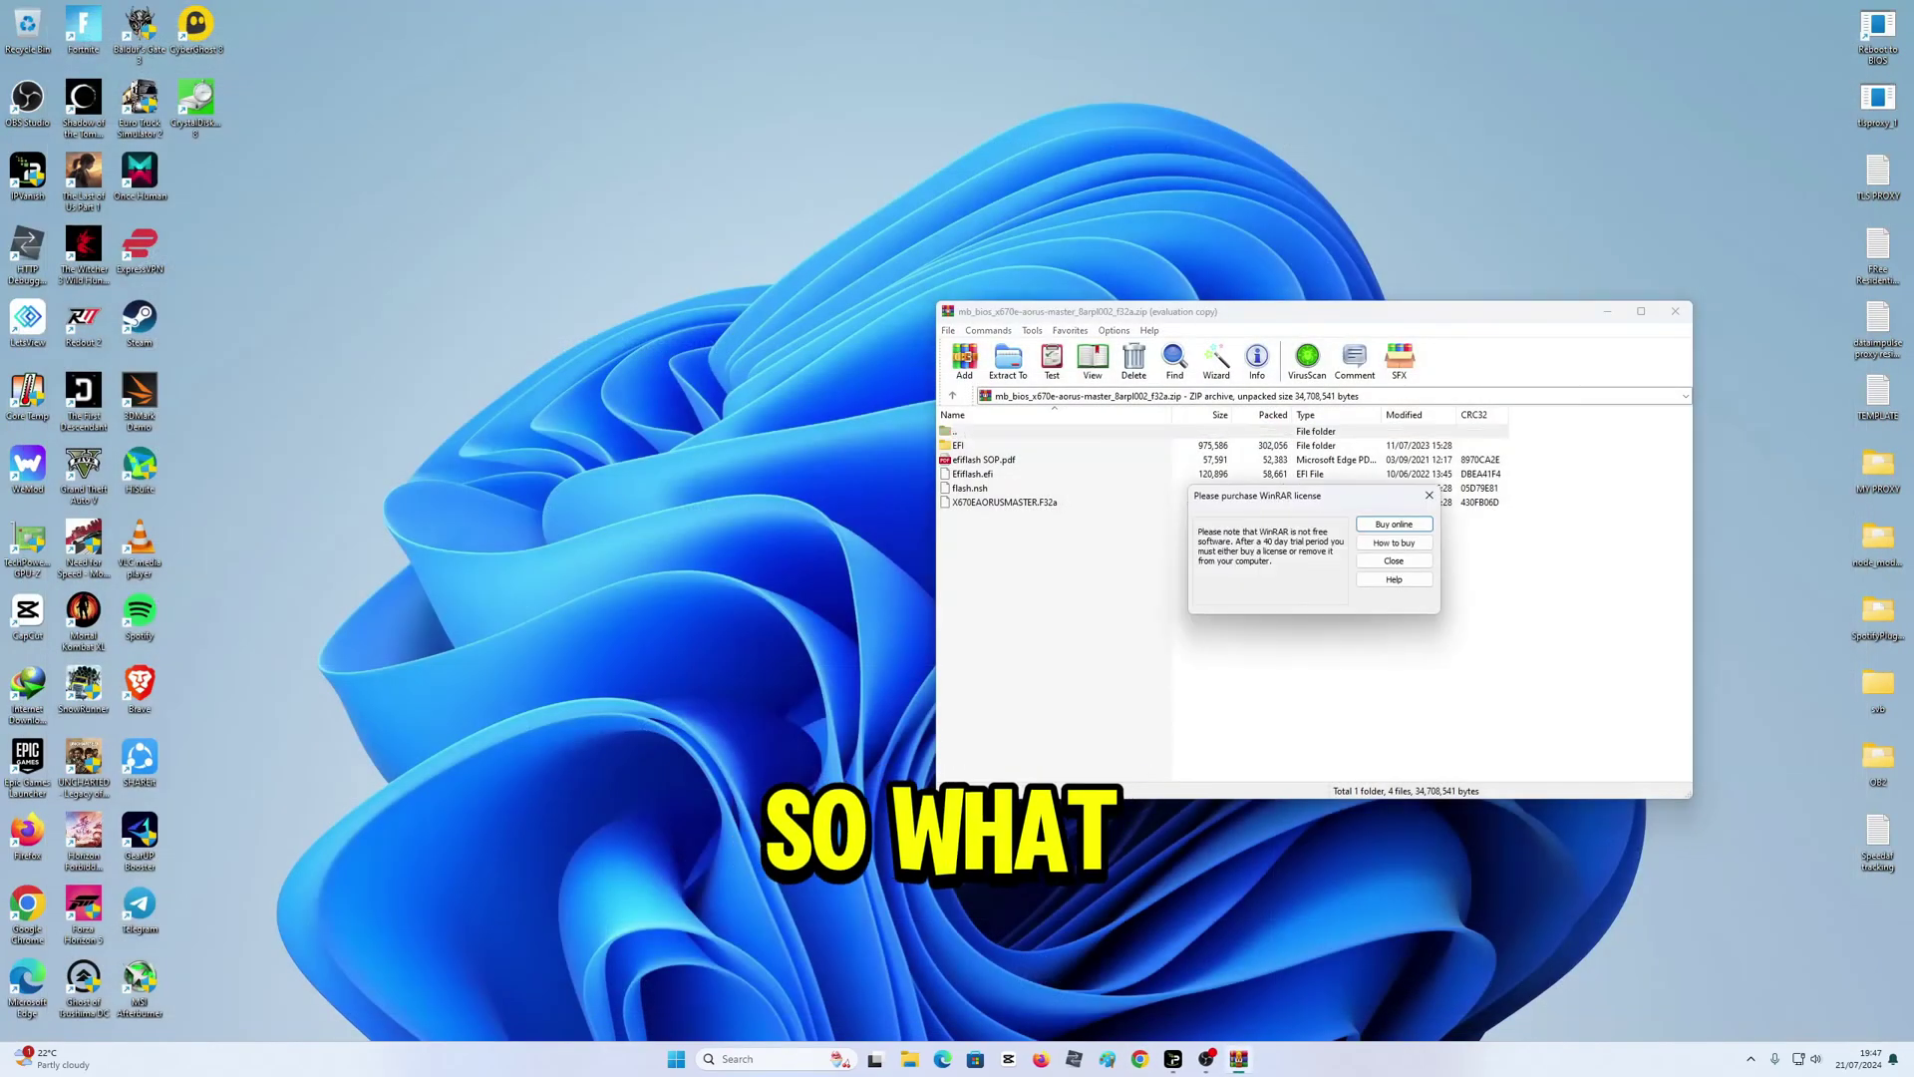
# Dismiss the WinRAR reminder and check PENDRIVE (F:) properties to confirm it is FAT32
pyautogui.click(1429, 494)
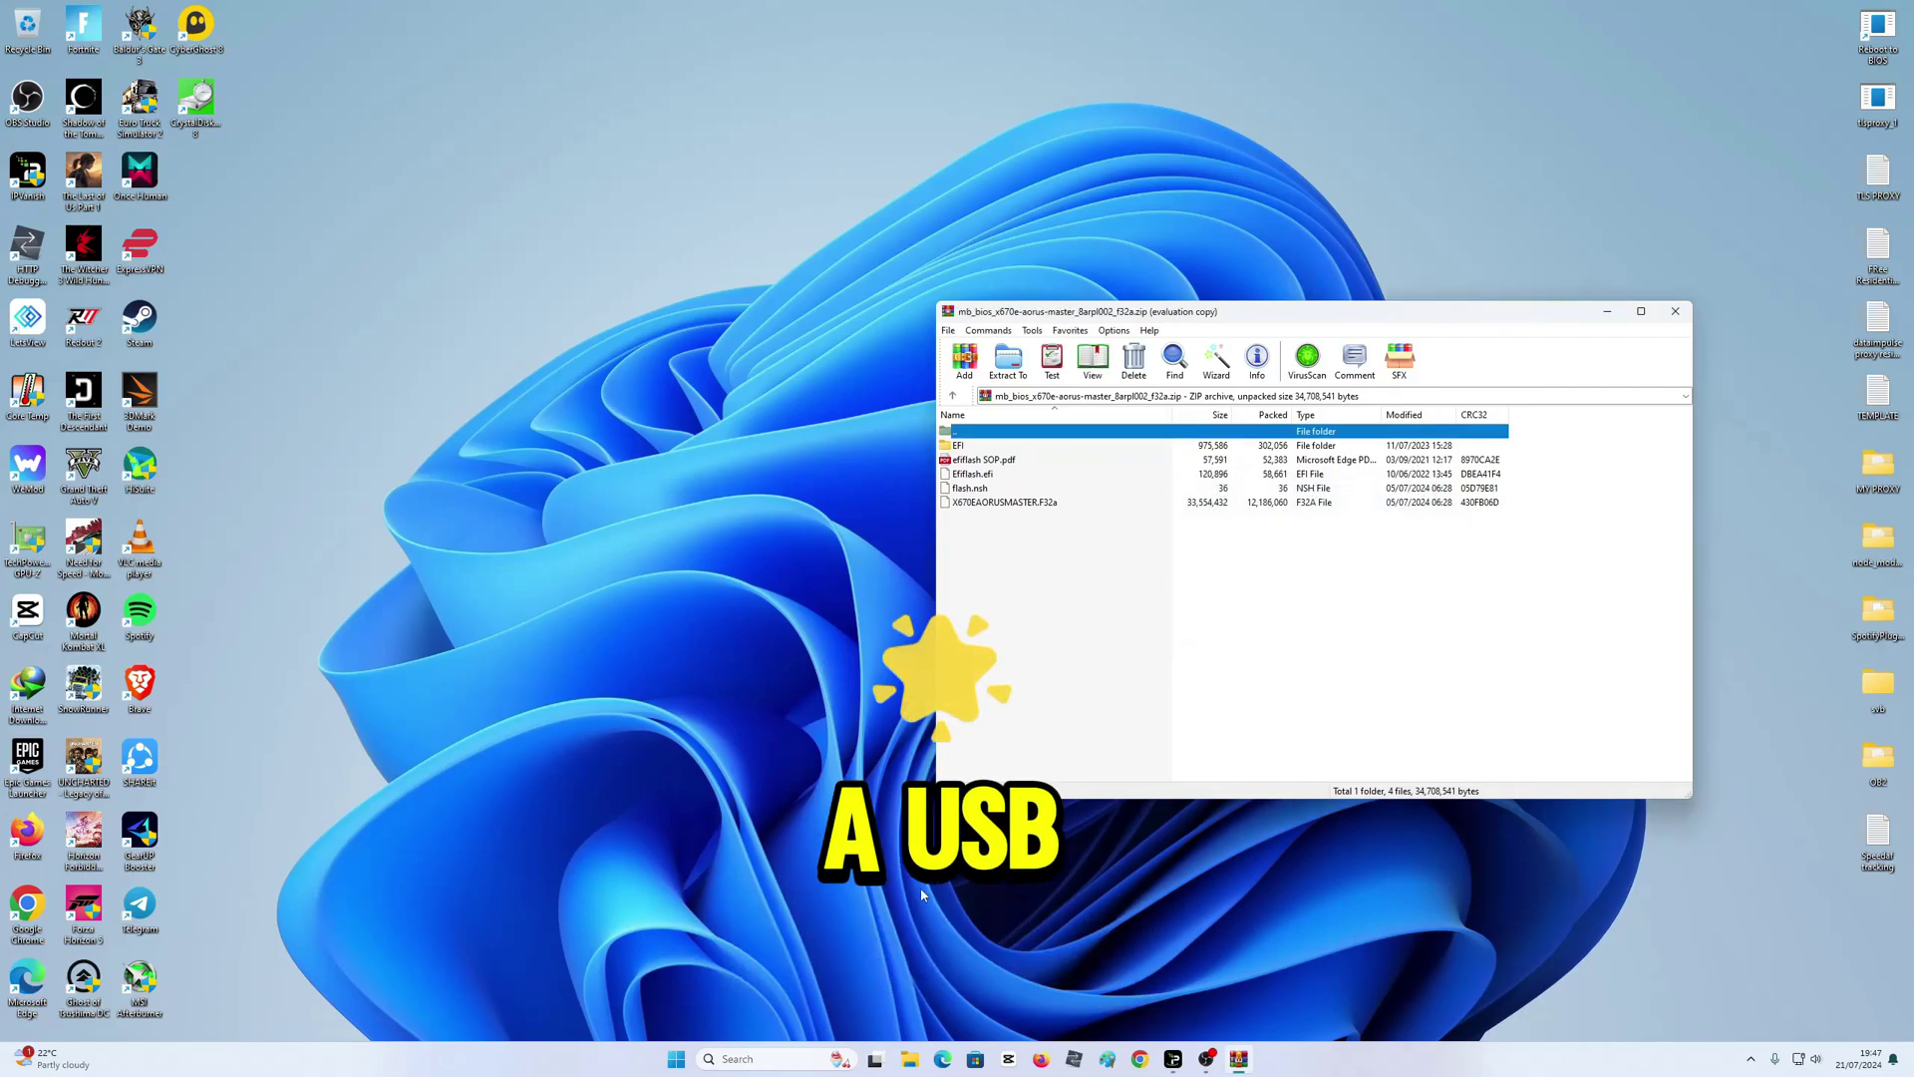
pyautogui.click(908, 1060)
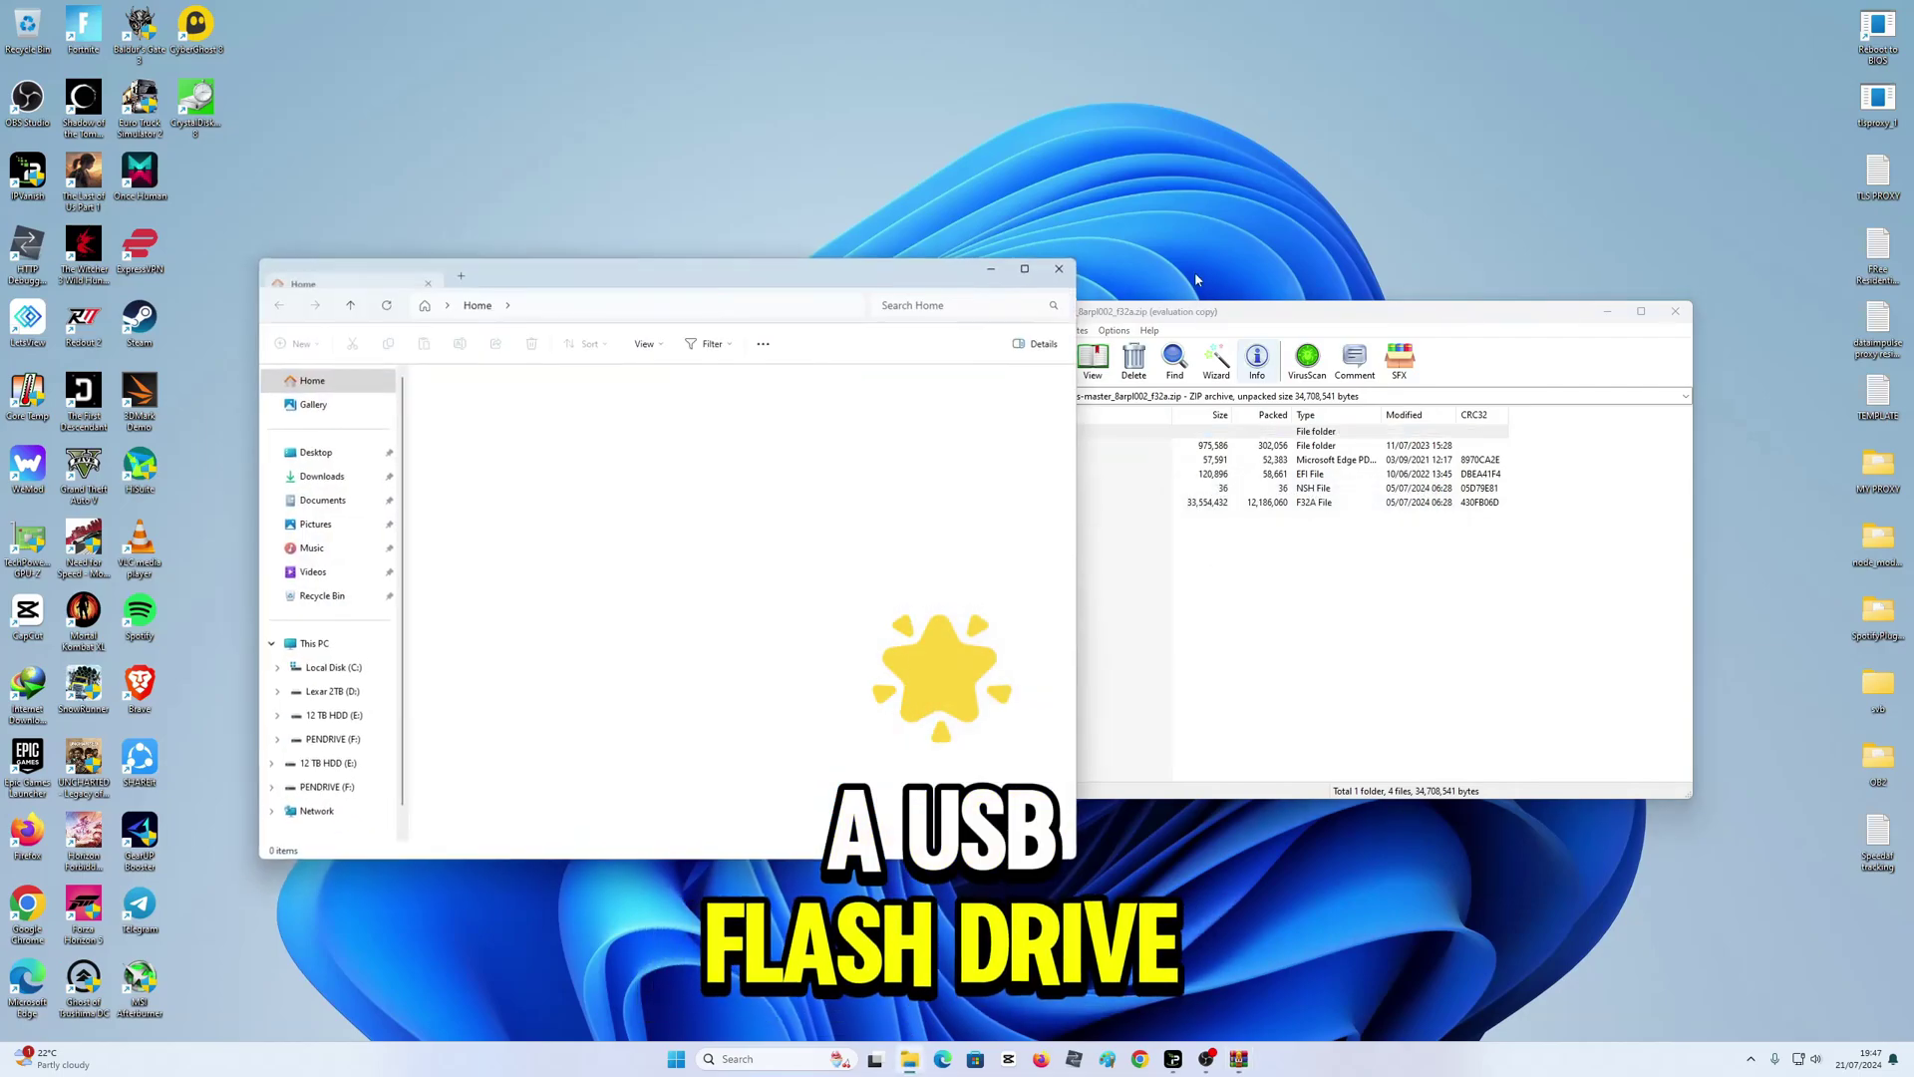
pyautogui.click(315, 644)
pyautogui.click(498, 451)
pyautogui.rightClick(502, 453)
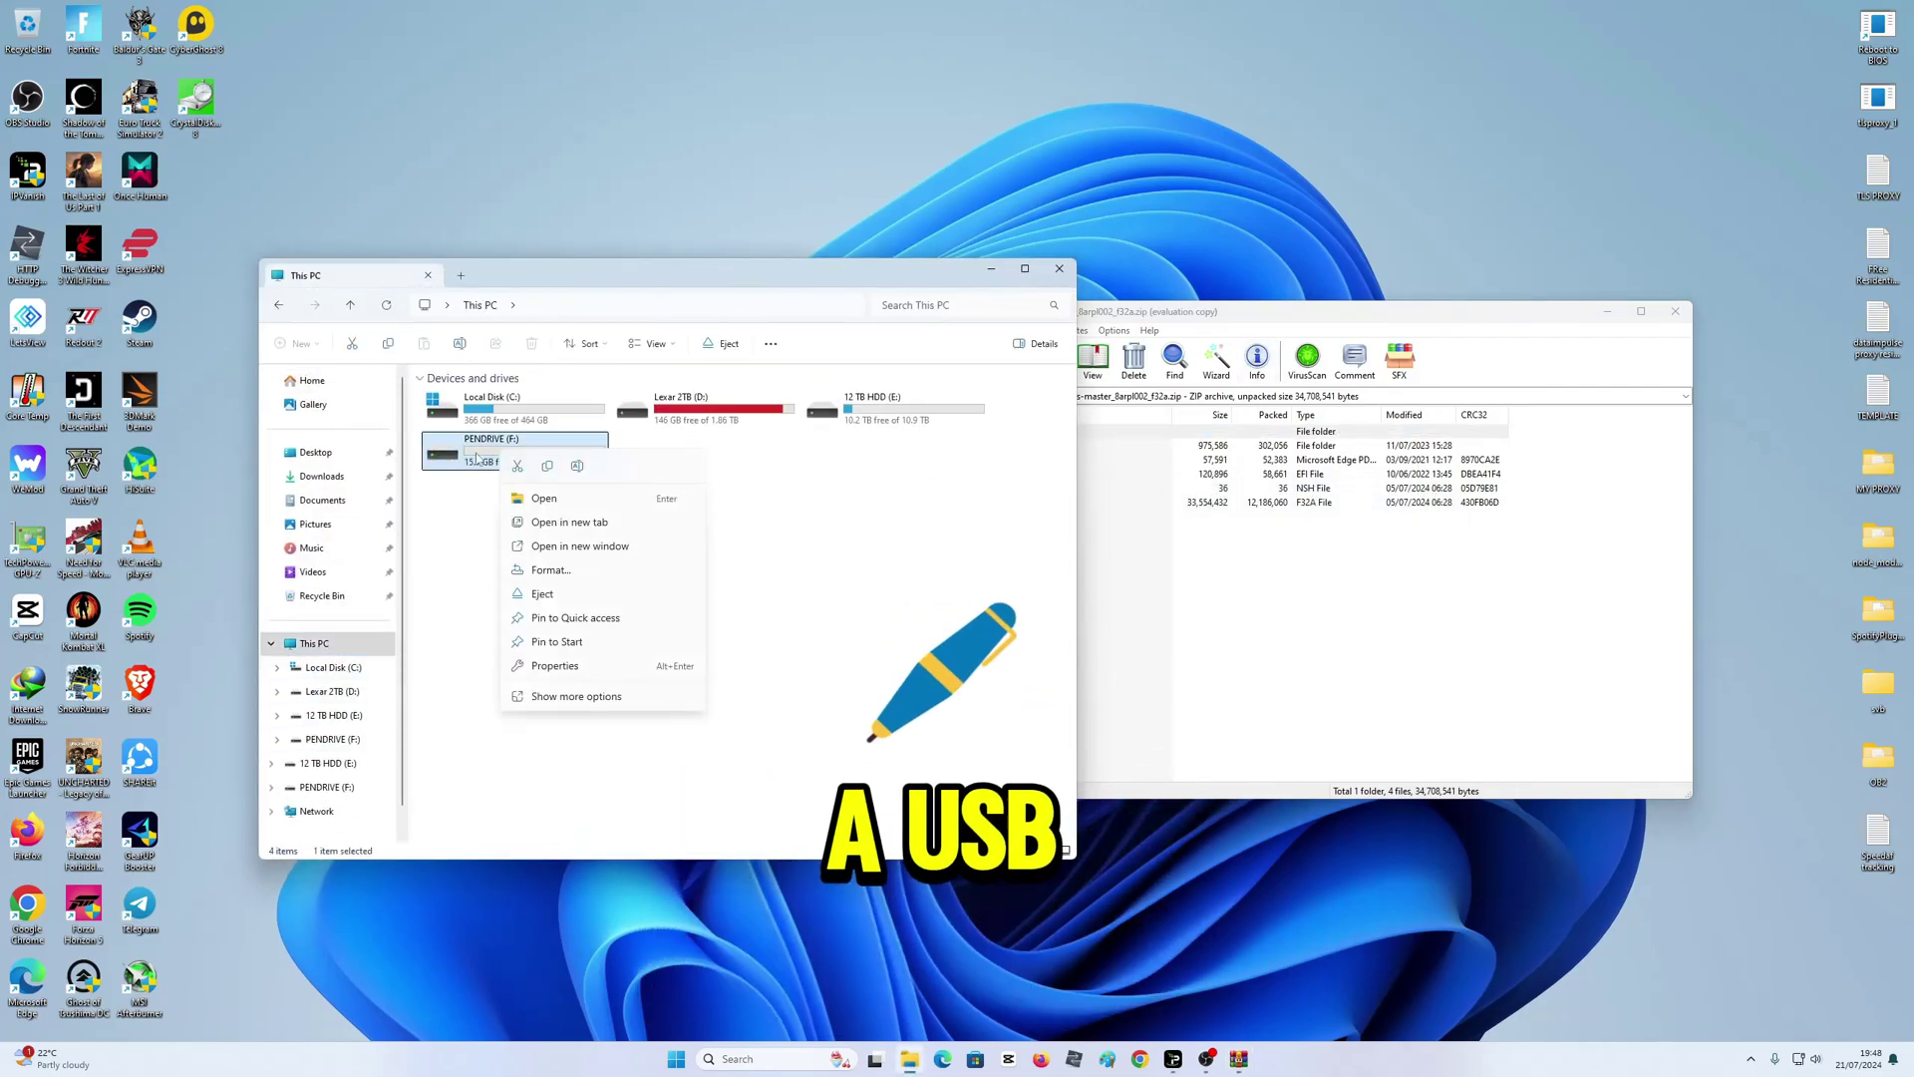
pyautogui.click(581, 660)
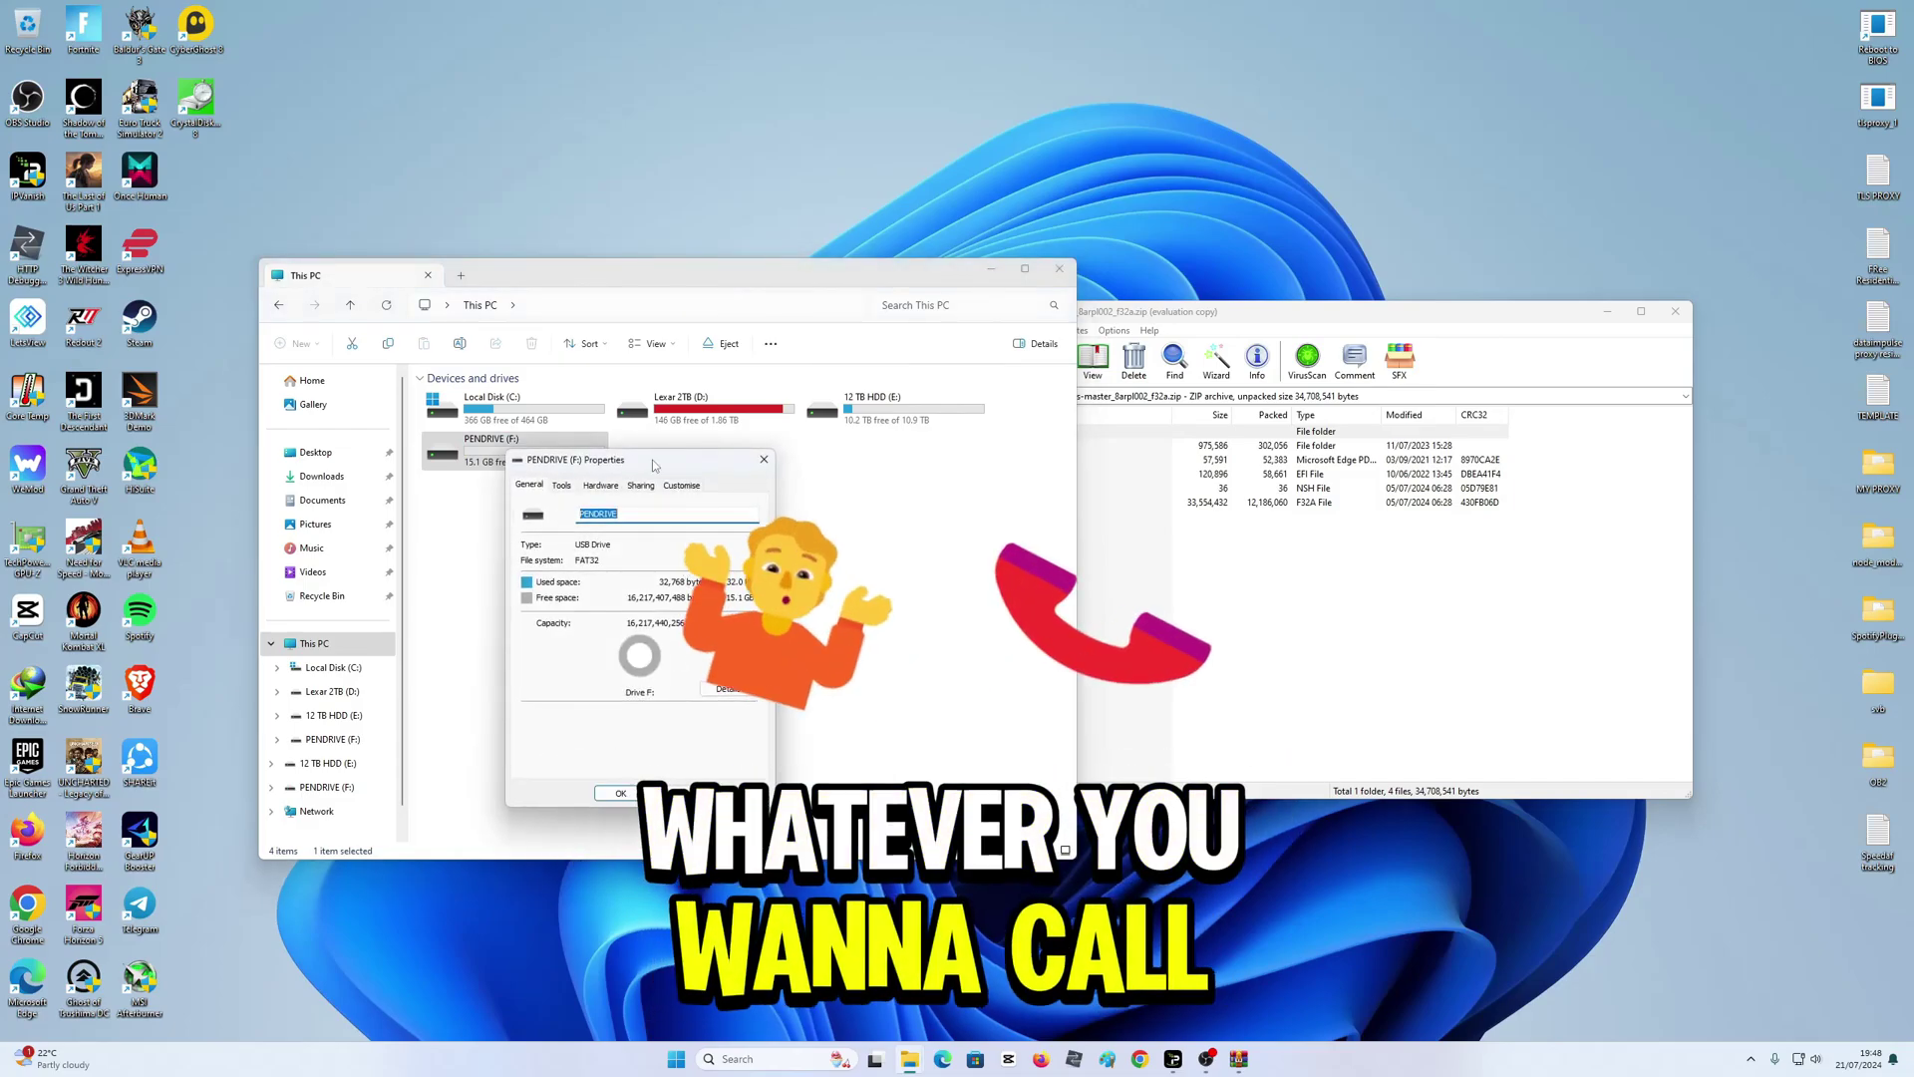
pyautogui.moveTo(652, 463); pyautogui.dragTo(572, 494)
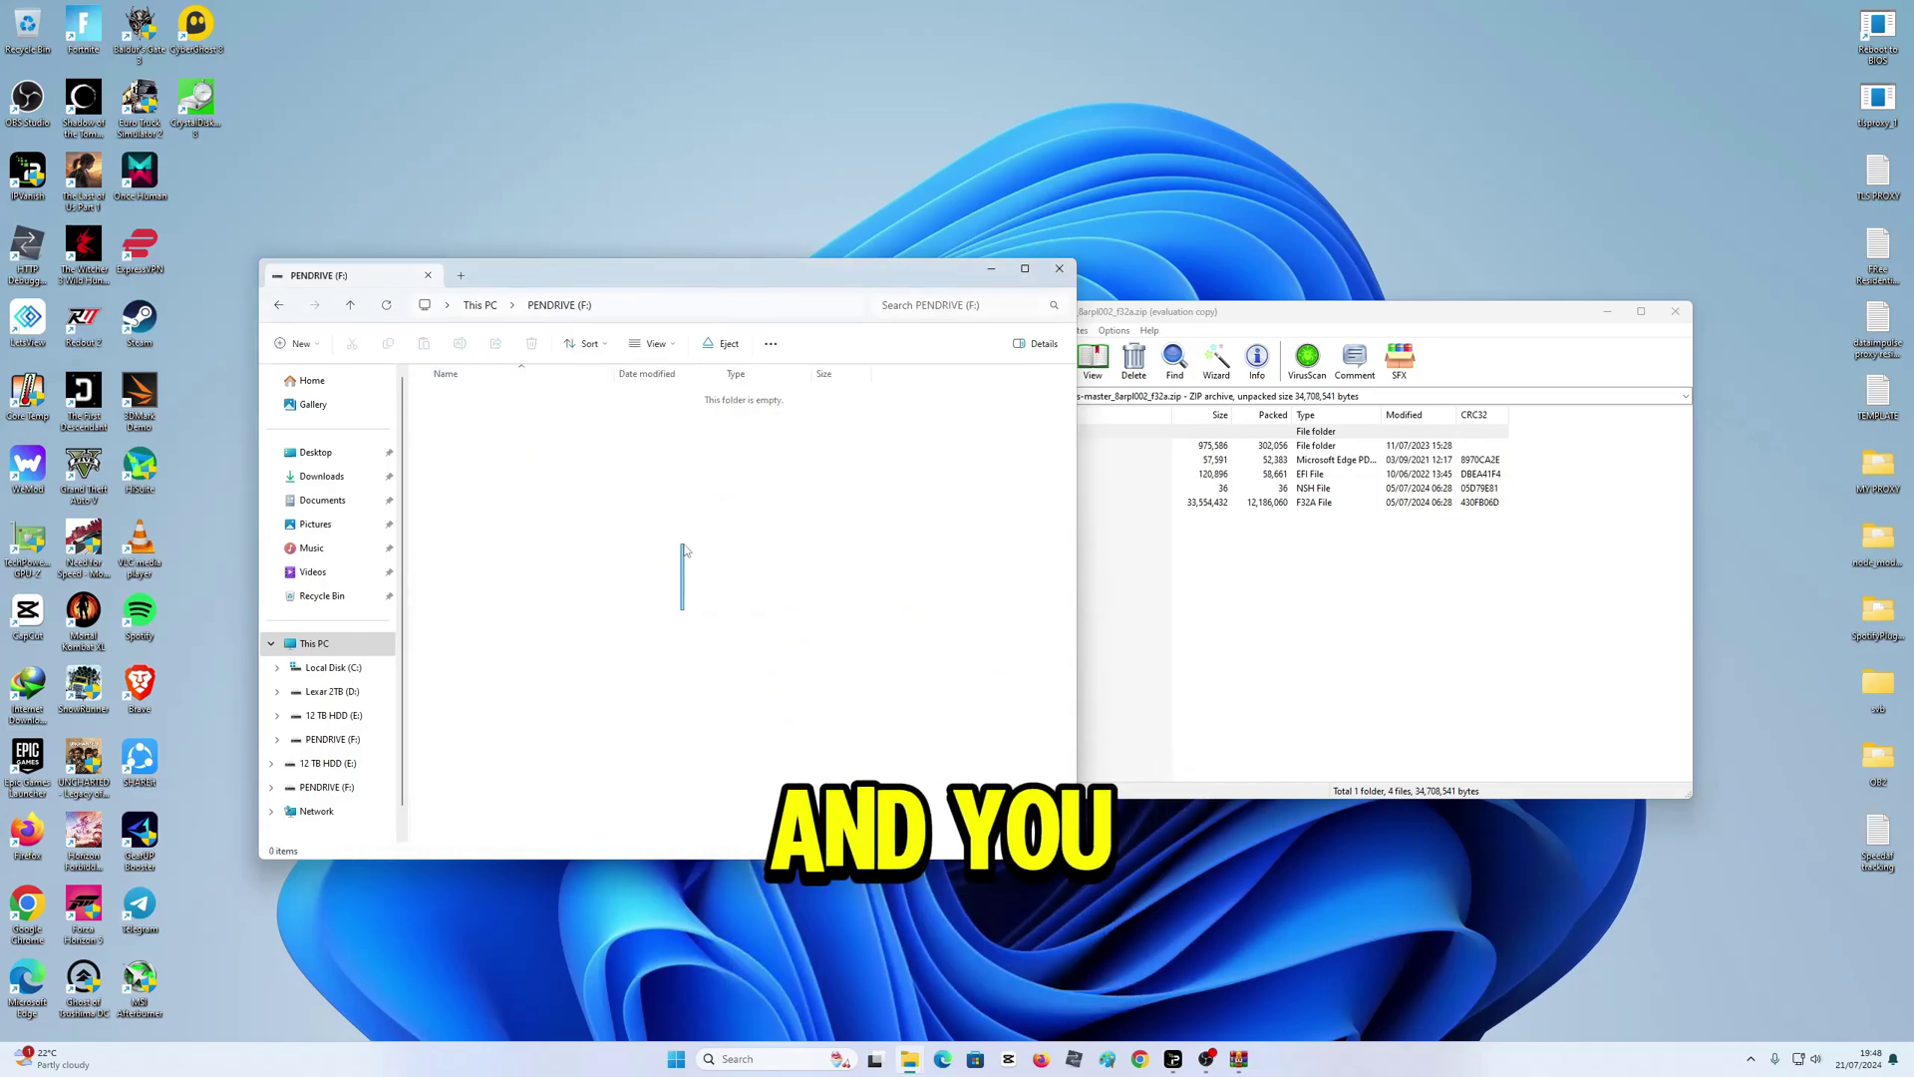
# Place the empty PENDRIVE root beside the WinRAR archive and copy X670EAORUSMASTER.F32a onto it
pyautogui.moveTo(698, 284); pyautogui.dragTo(610, 296)
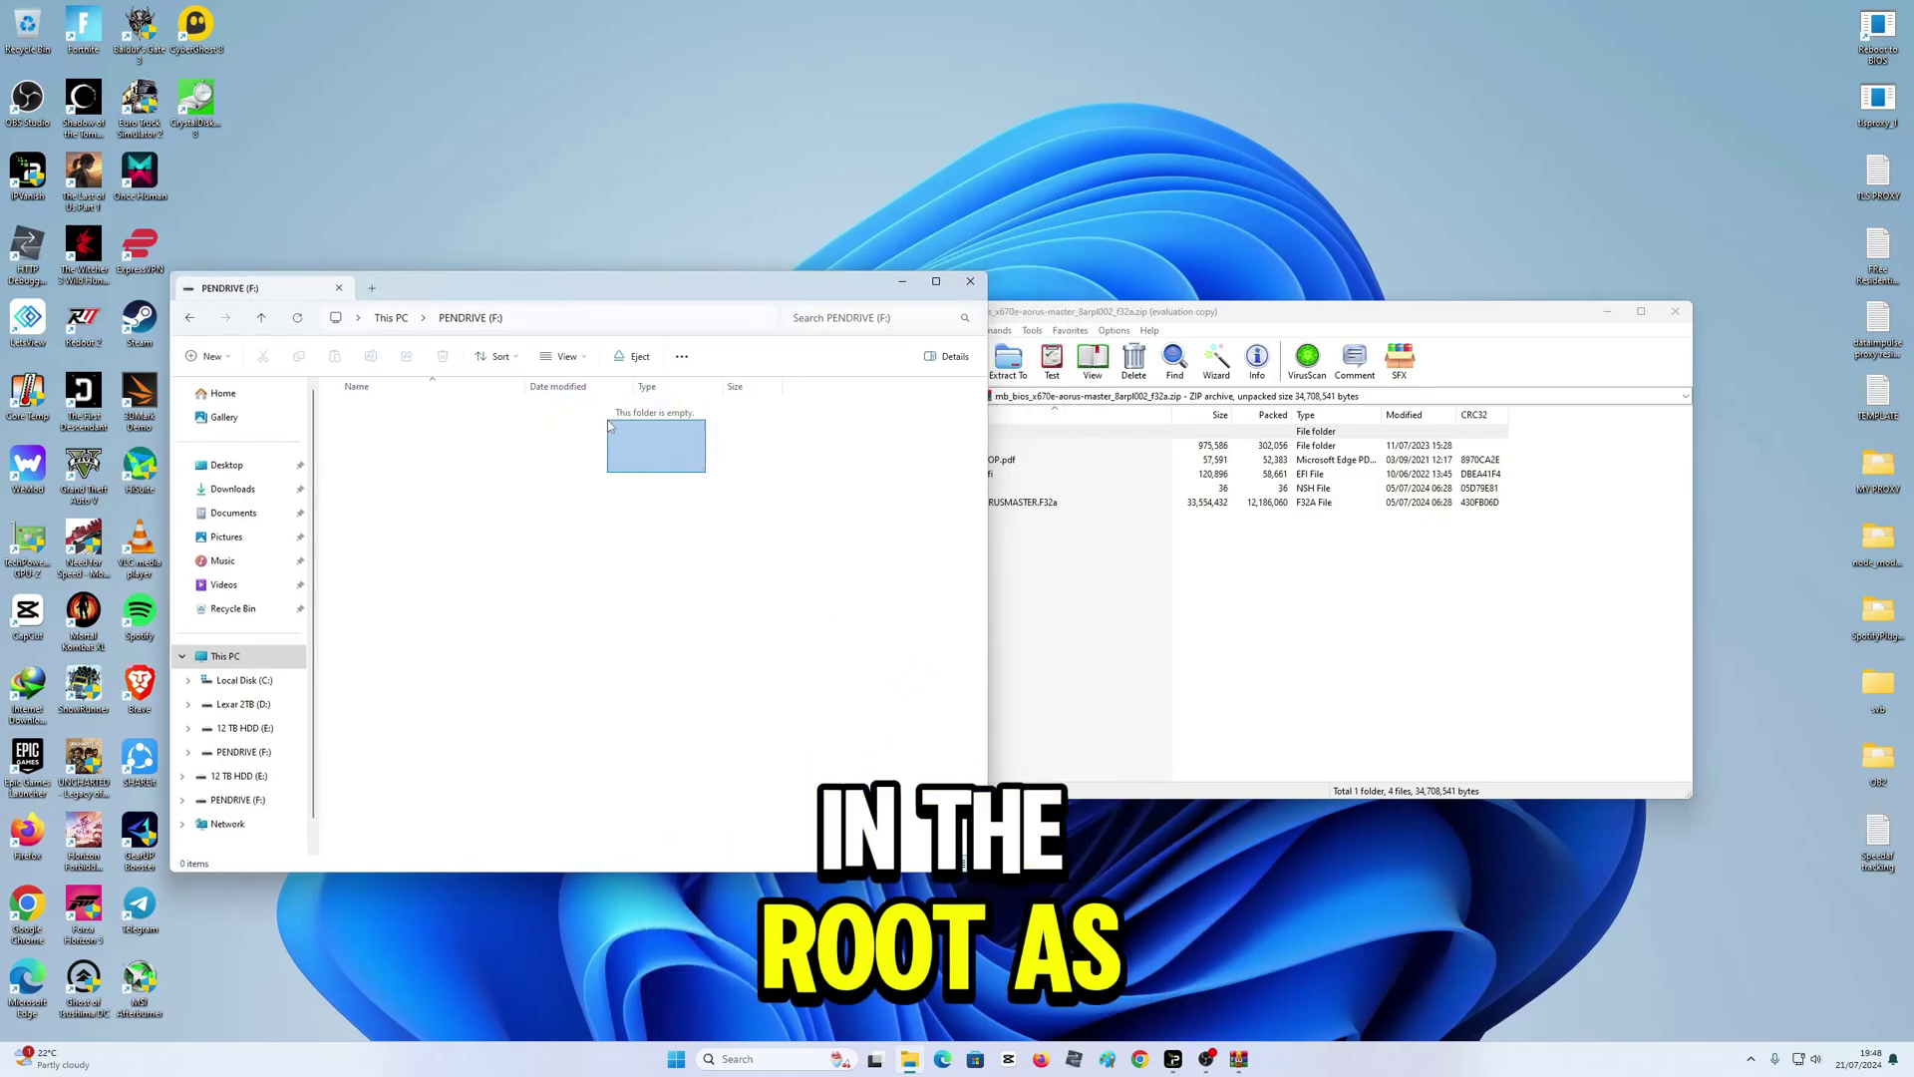
pyautogui.moveTo(610, 426); pyautogui.dragTo(692, 453)
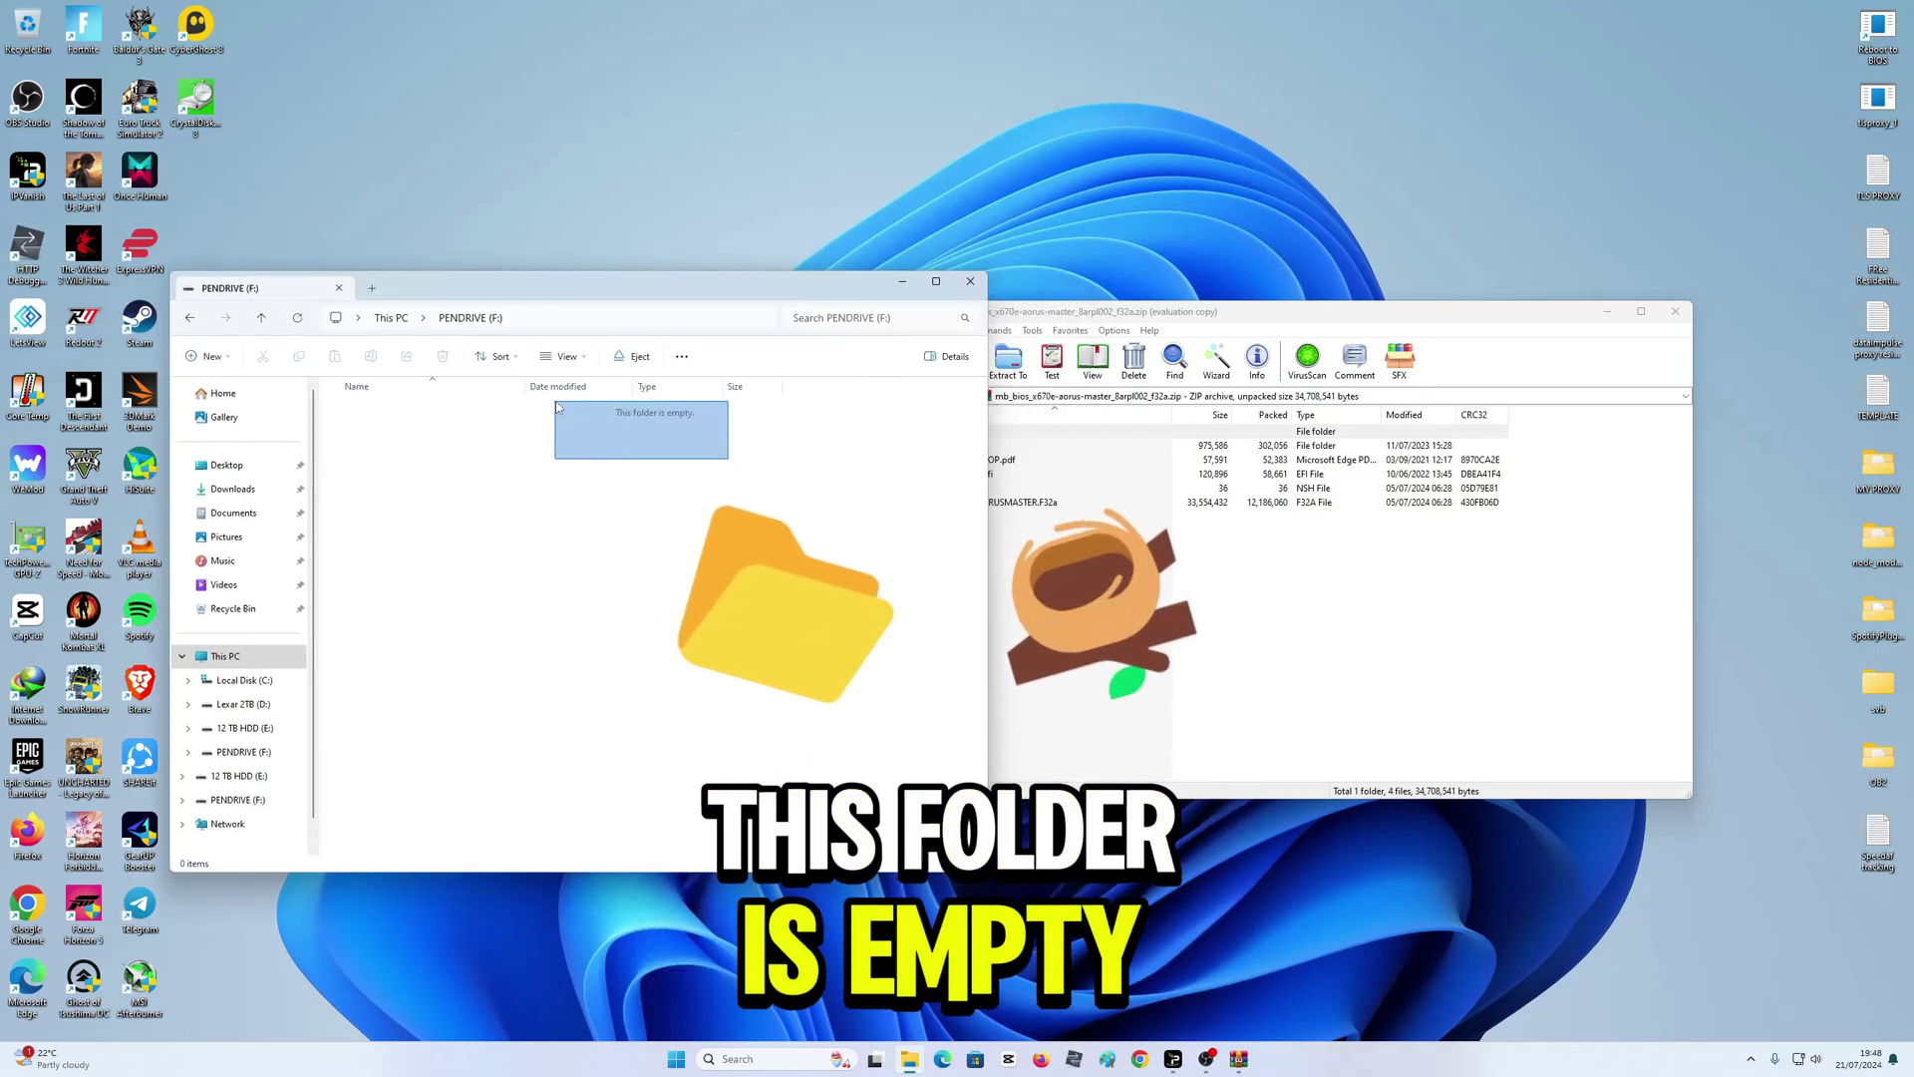
pyautogui.click(1013, 507)
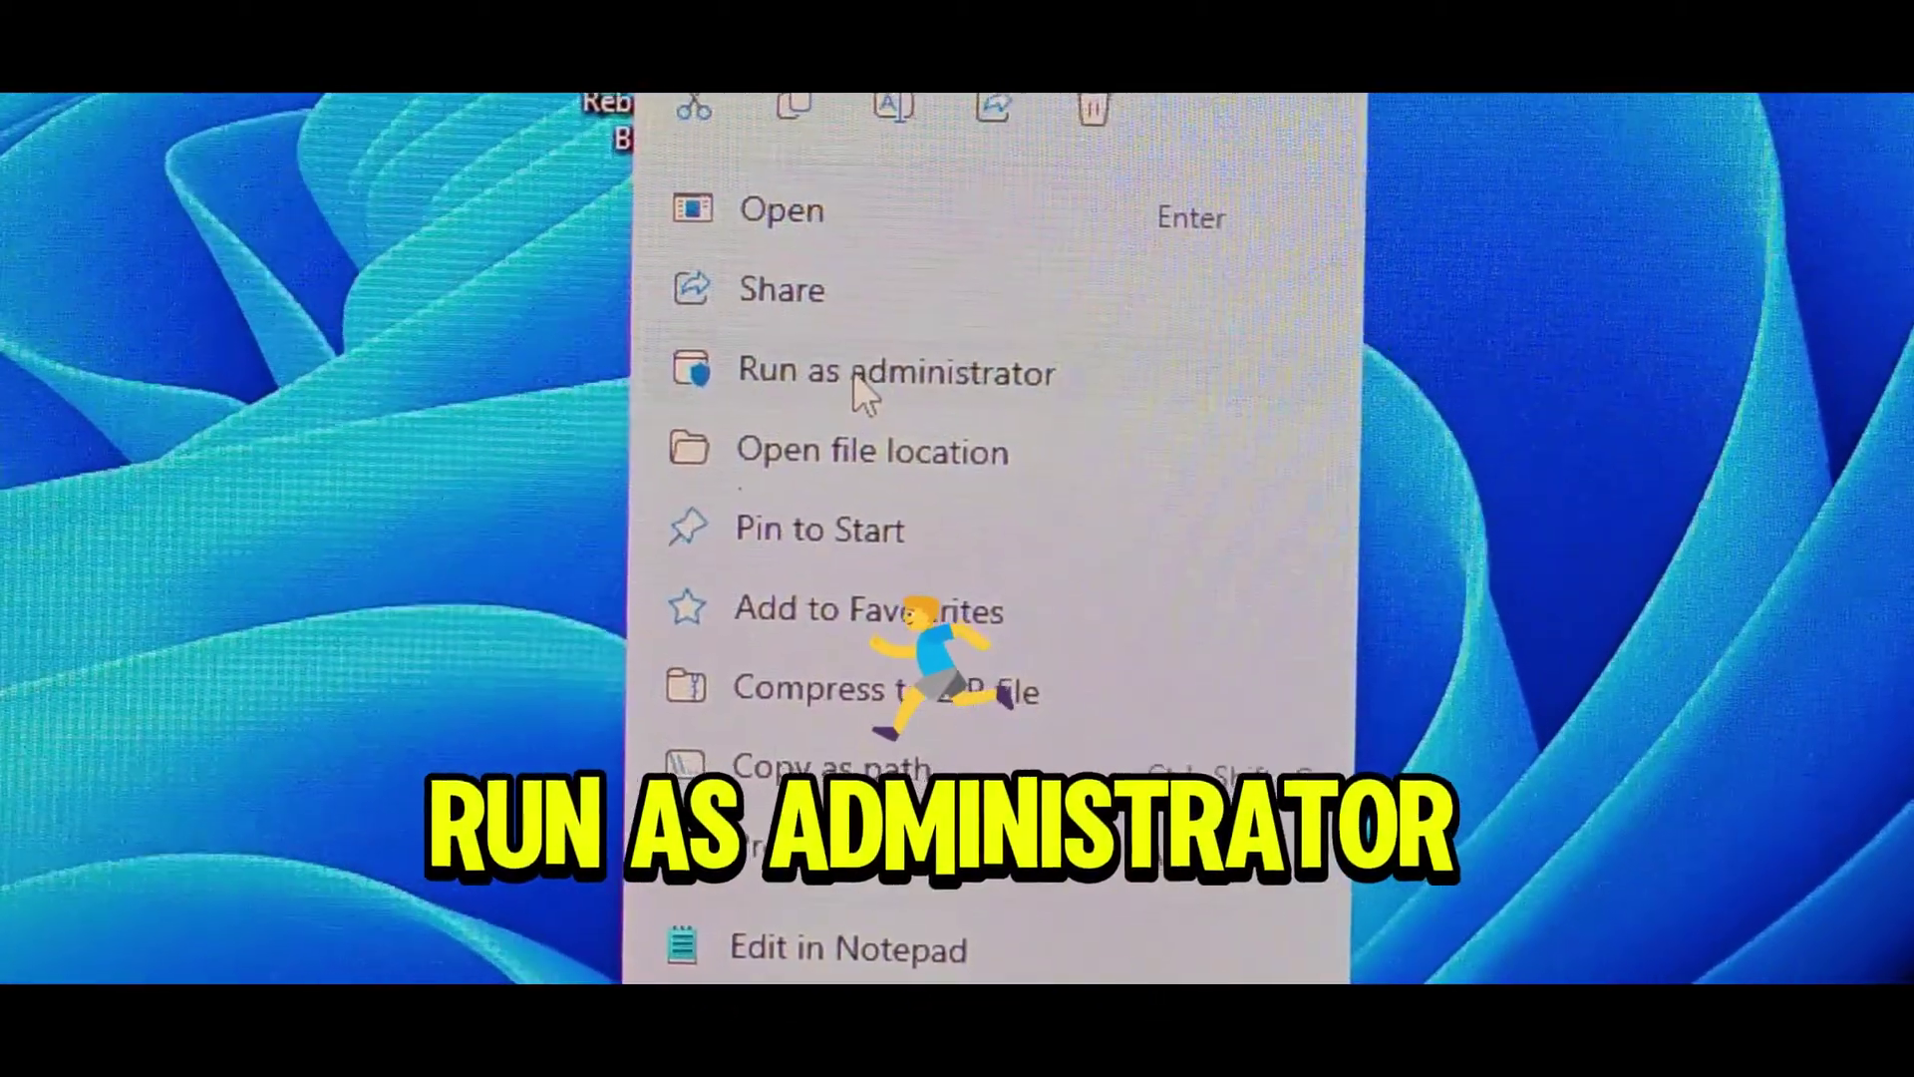
# Run the shutdown shortcut as administrator to restart the PC into the BIOS
pyautogui.click(876, 283)
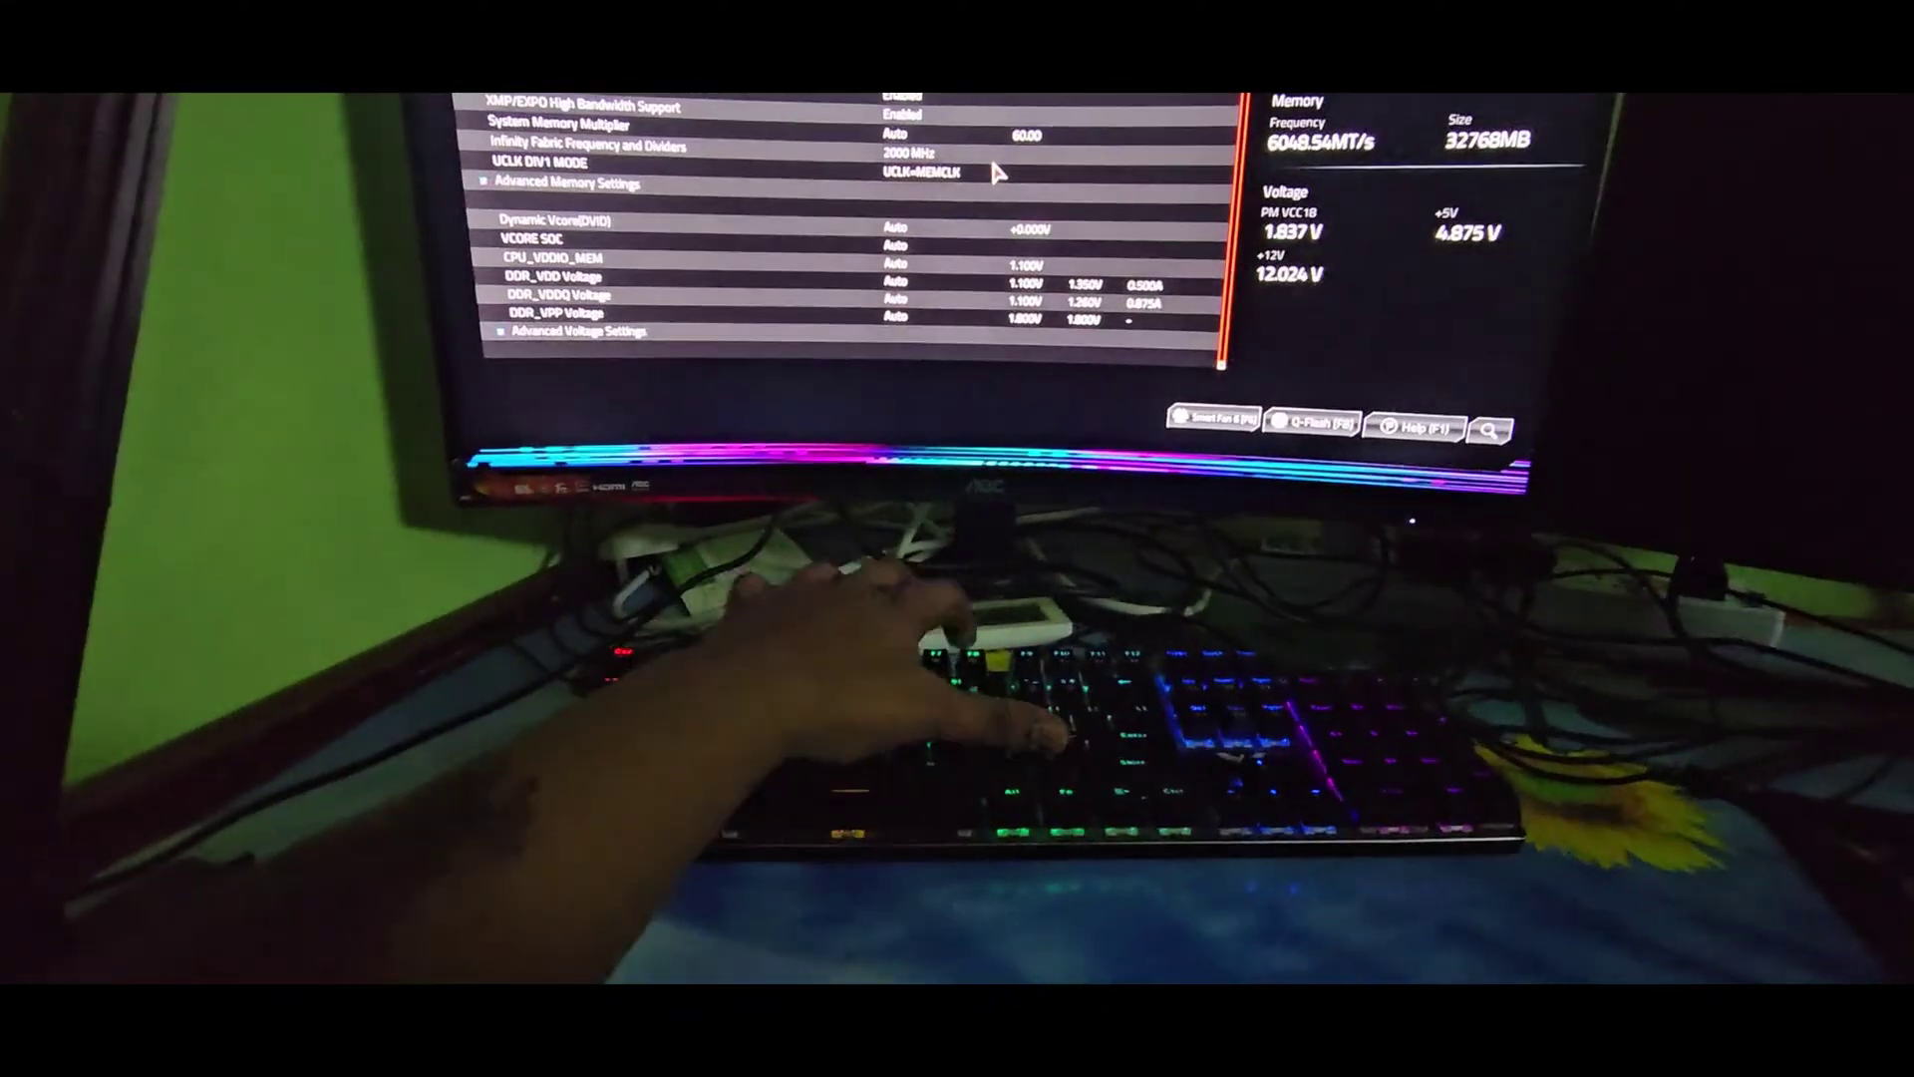
# Press F8 in the AORUS BIOS to launch Q-Flash
pyautogui.press('F8')
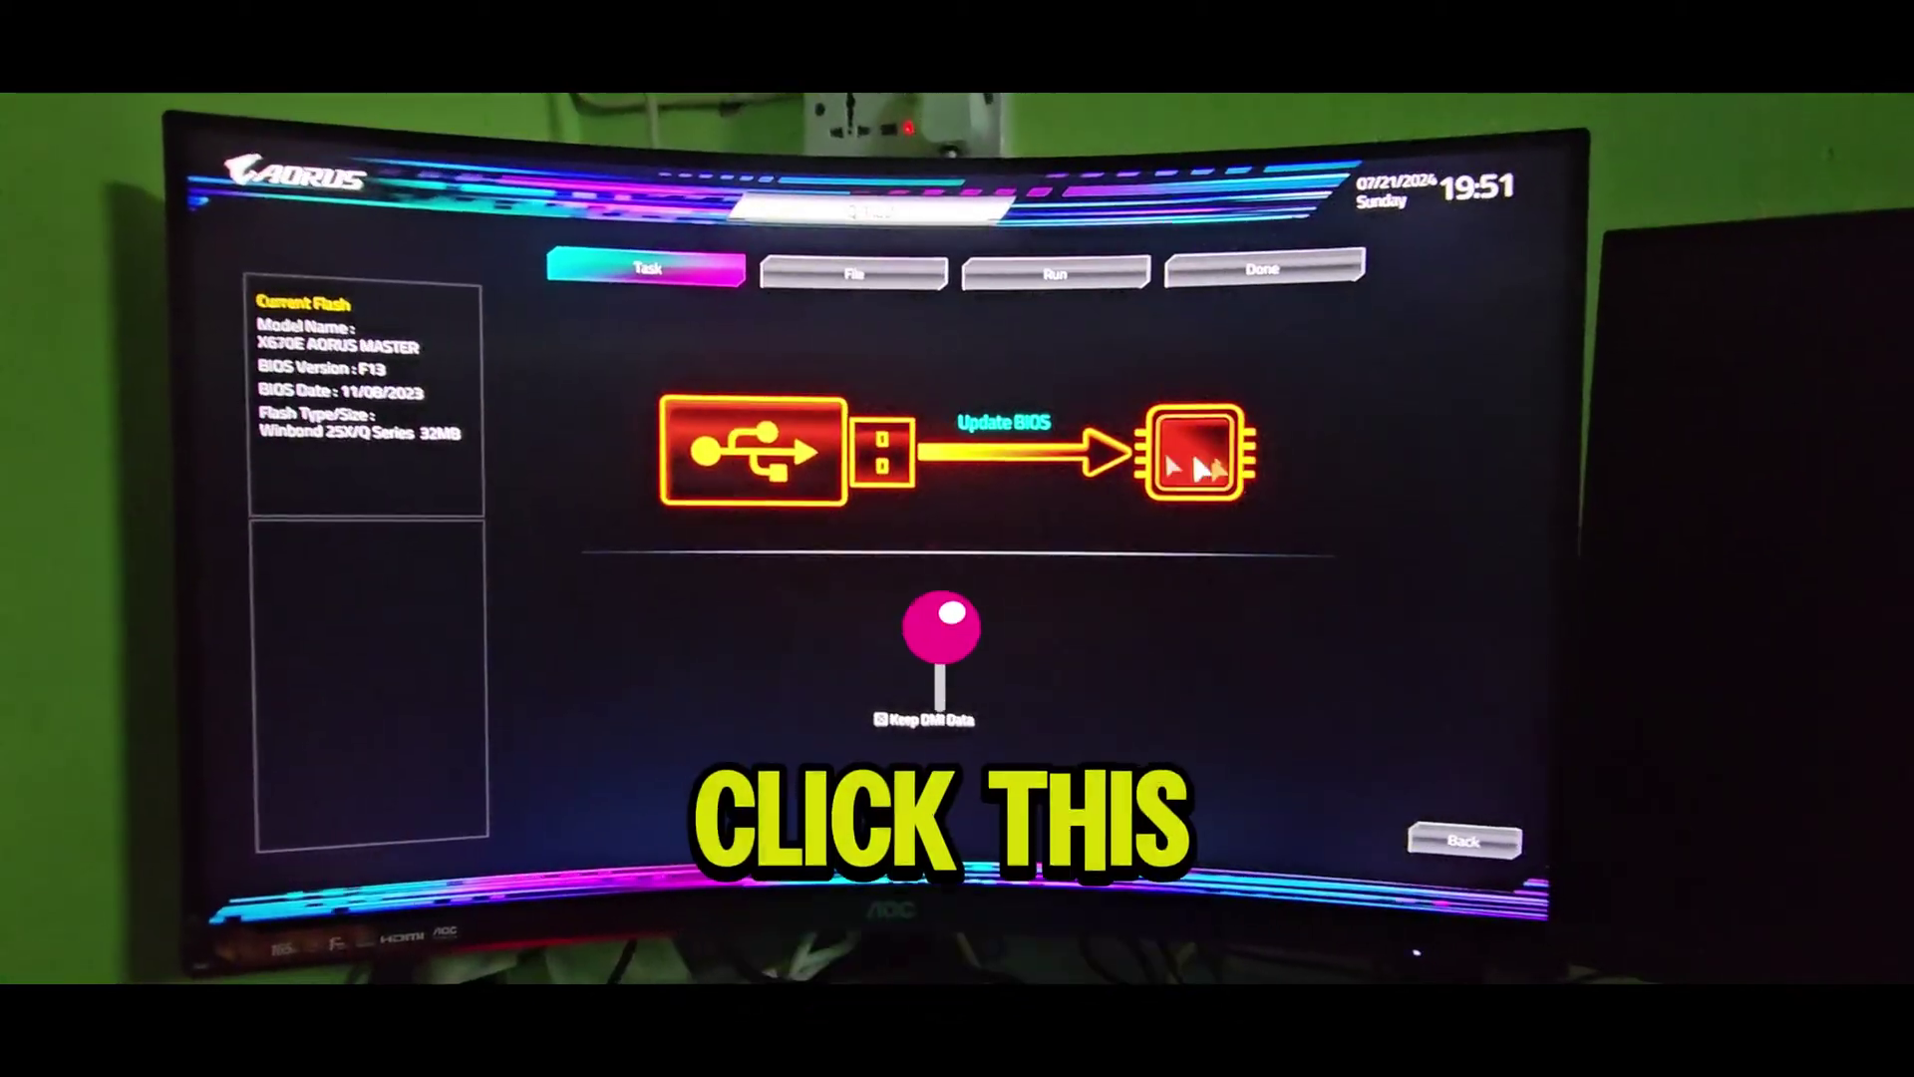
# Update the BIOS from X670EAORUSMASTER.F32a on the USB drive, confirm, and reboot when done
pyautogui.click(1186, 454)
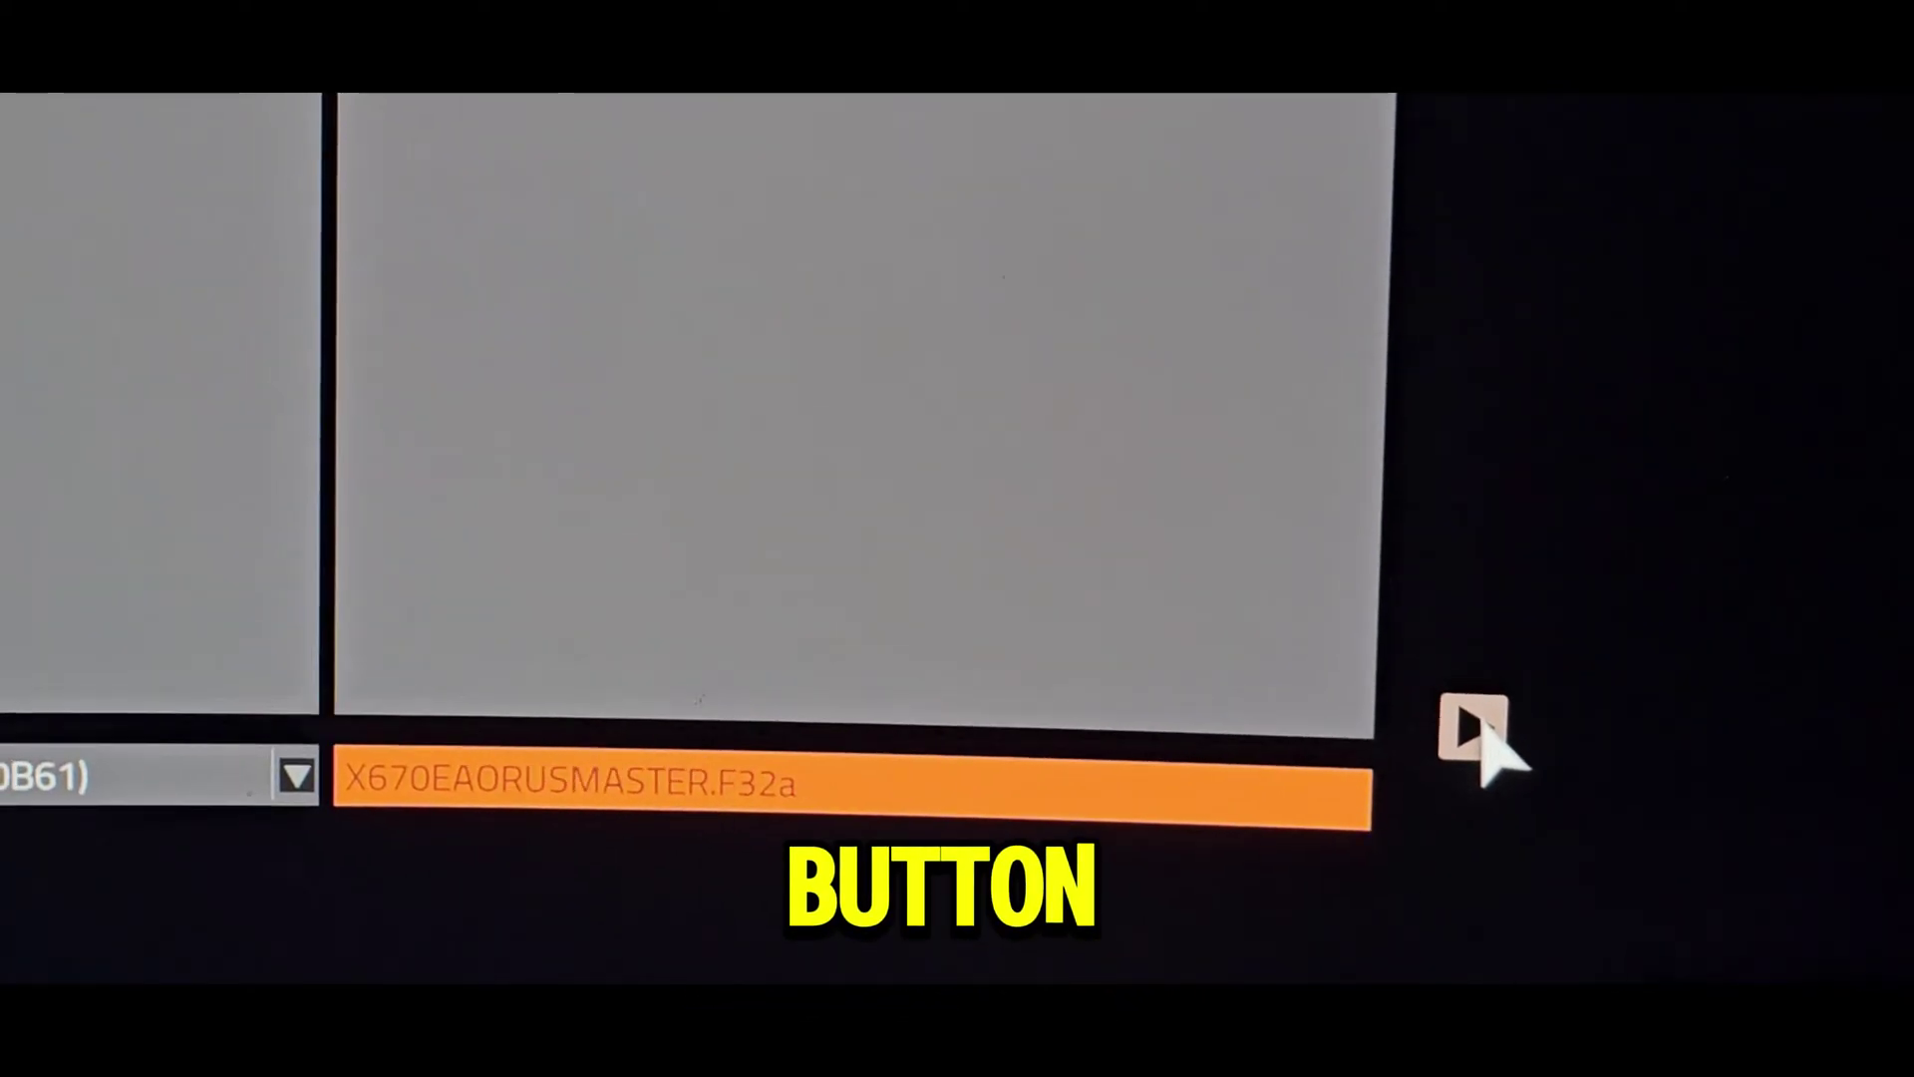
pyautogui.click(1475, 727)
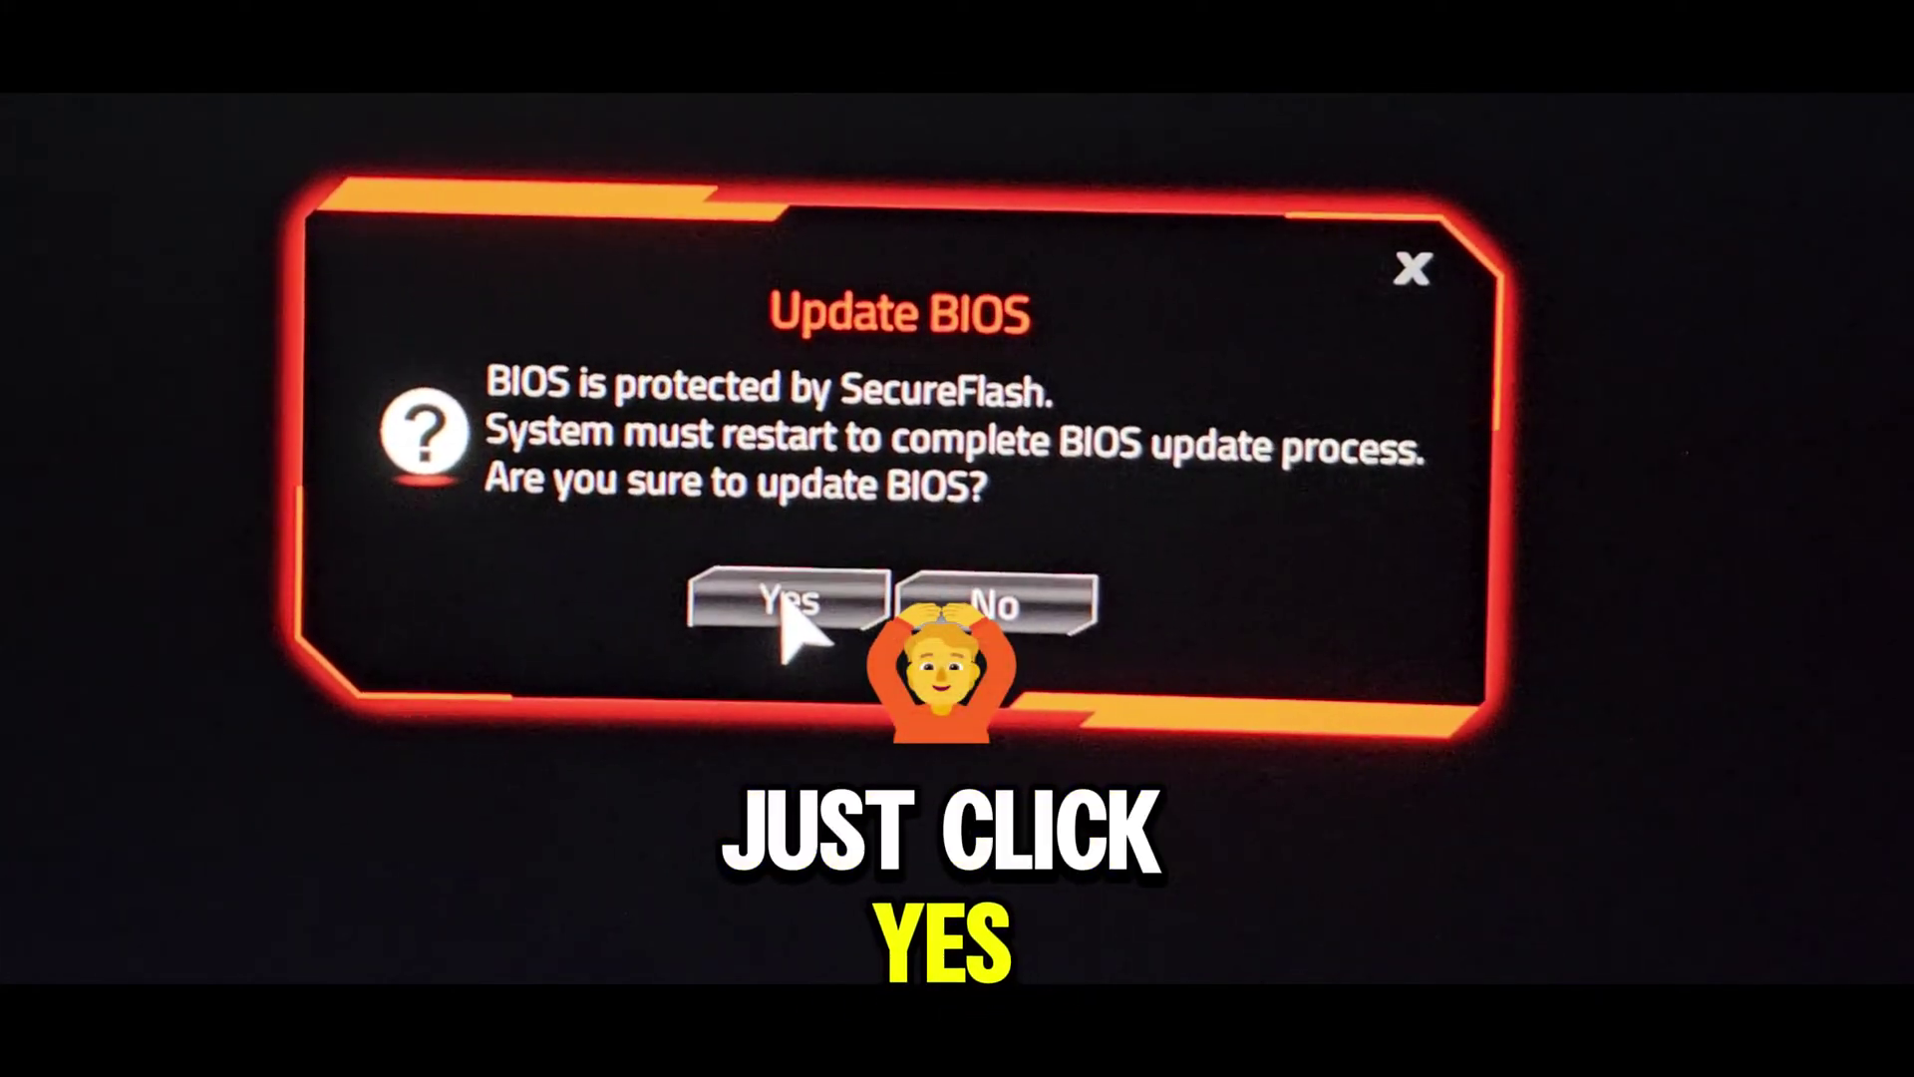
pyautogui.click(788, 603)
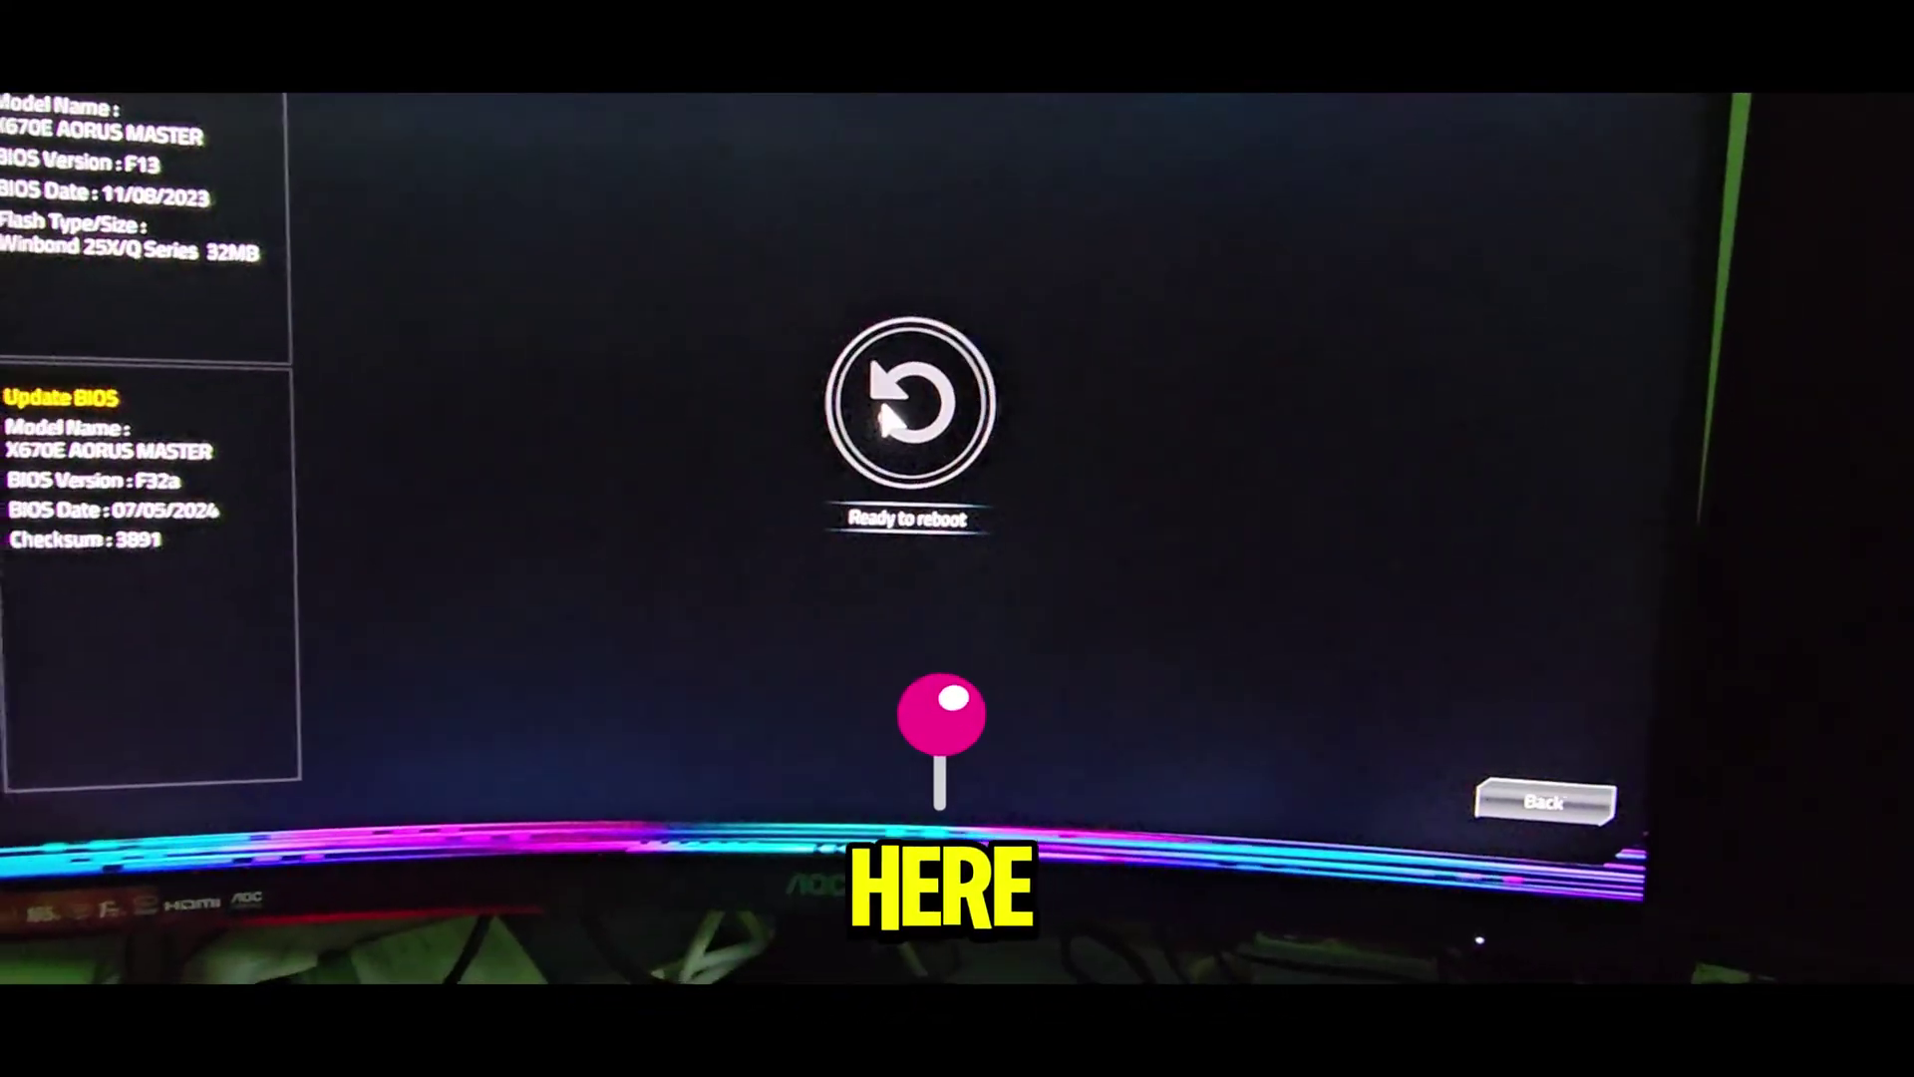
pyautogui.click(887, 419)
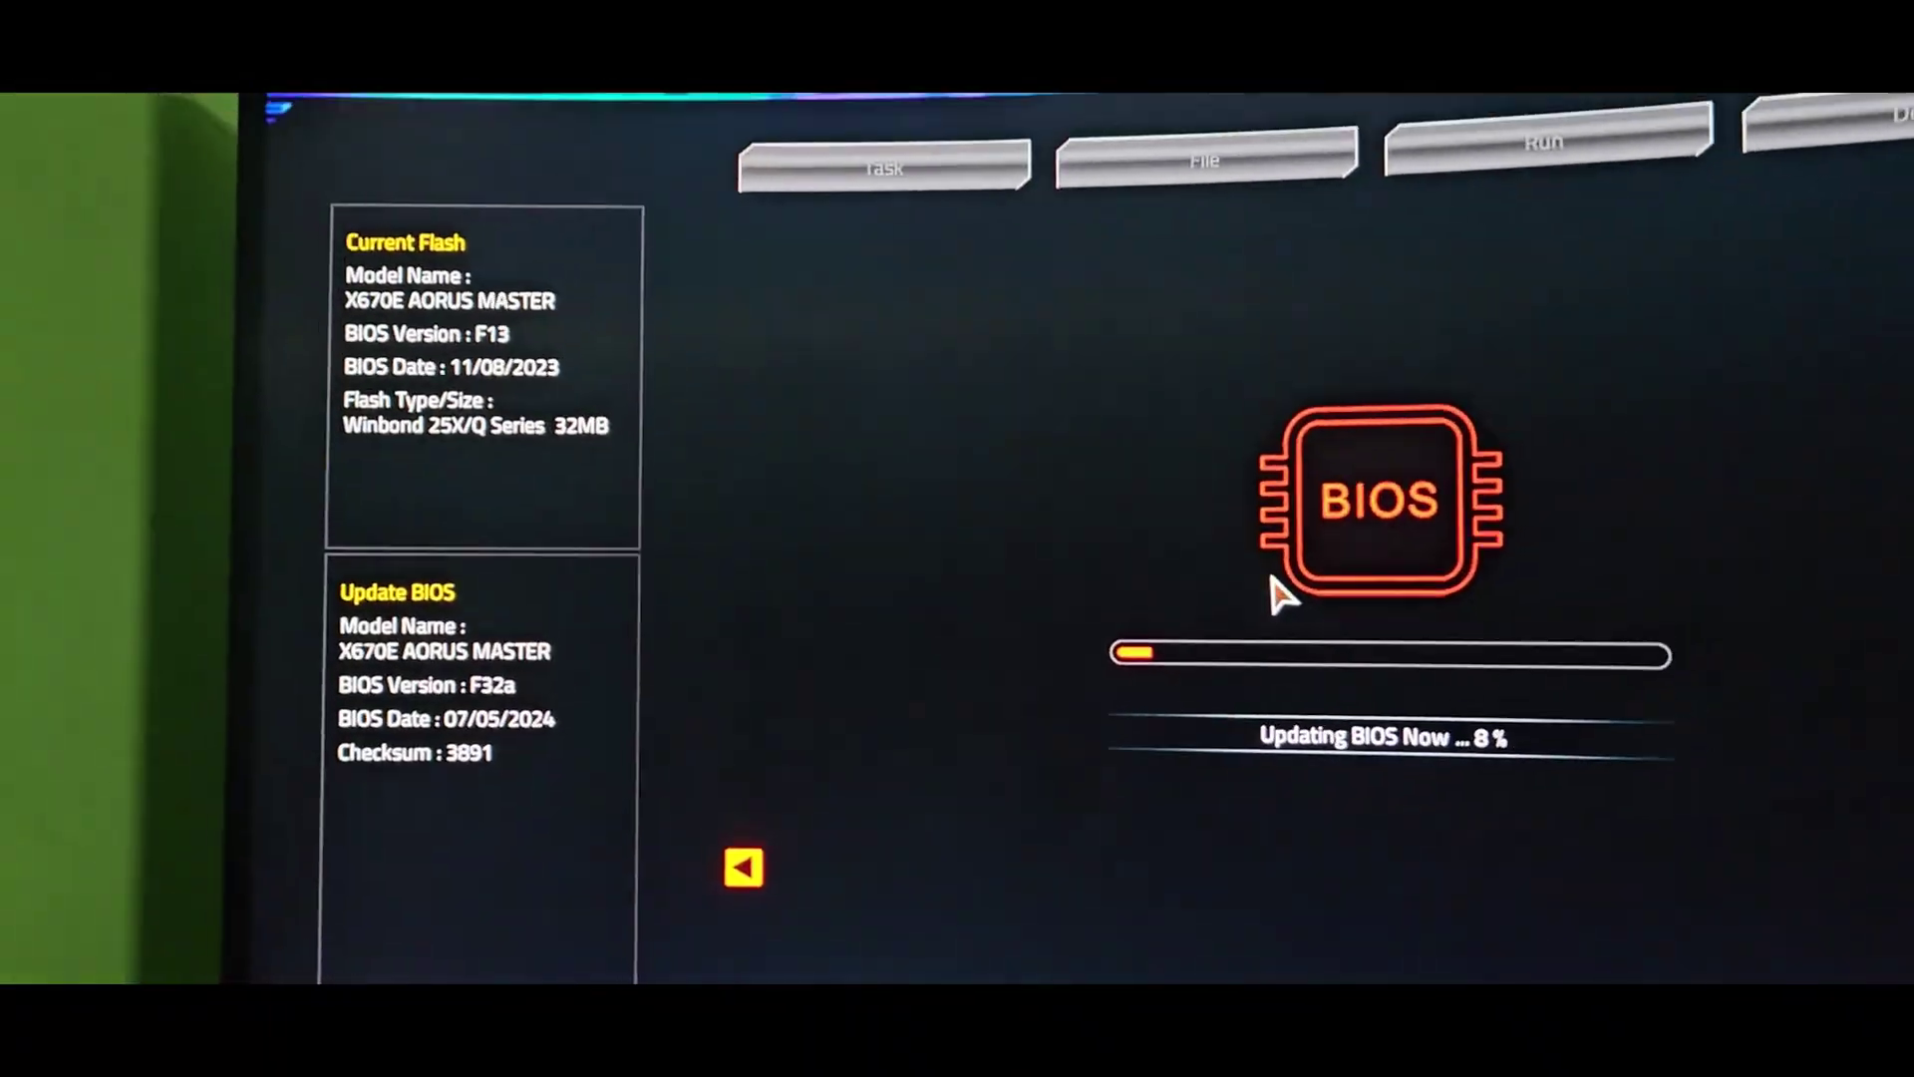